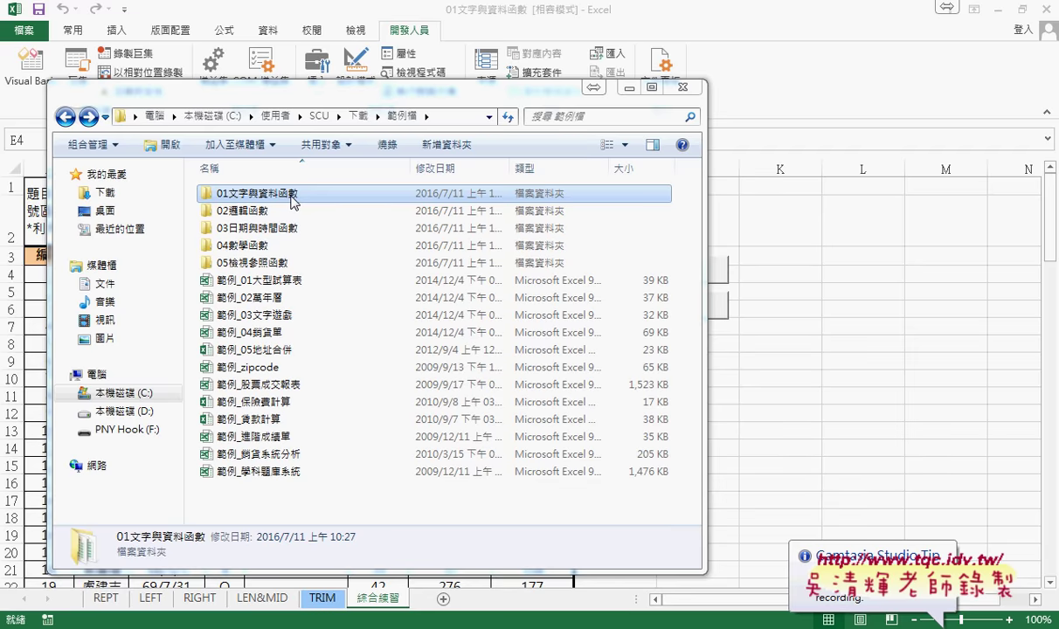
Open the 01文字與資料函數 folder and select the files 101 through 152.
double_click(292, 198)
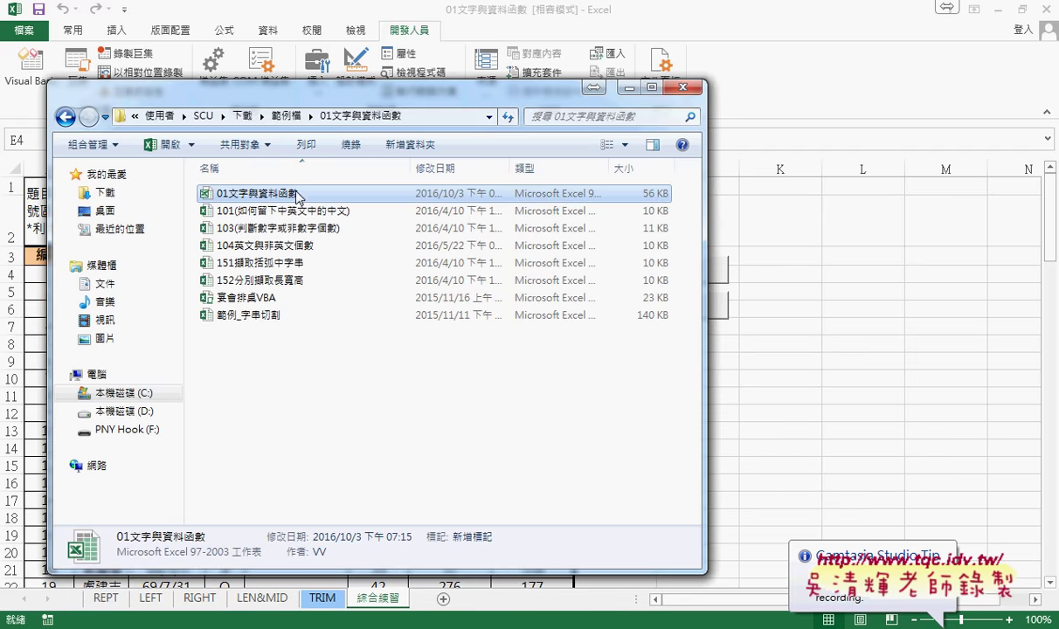
left_click_drag(266, 361, 265, 213)
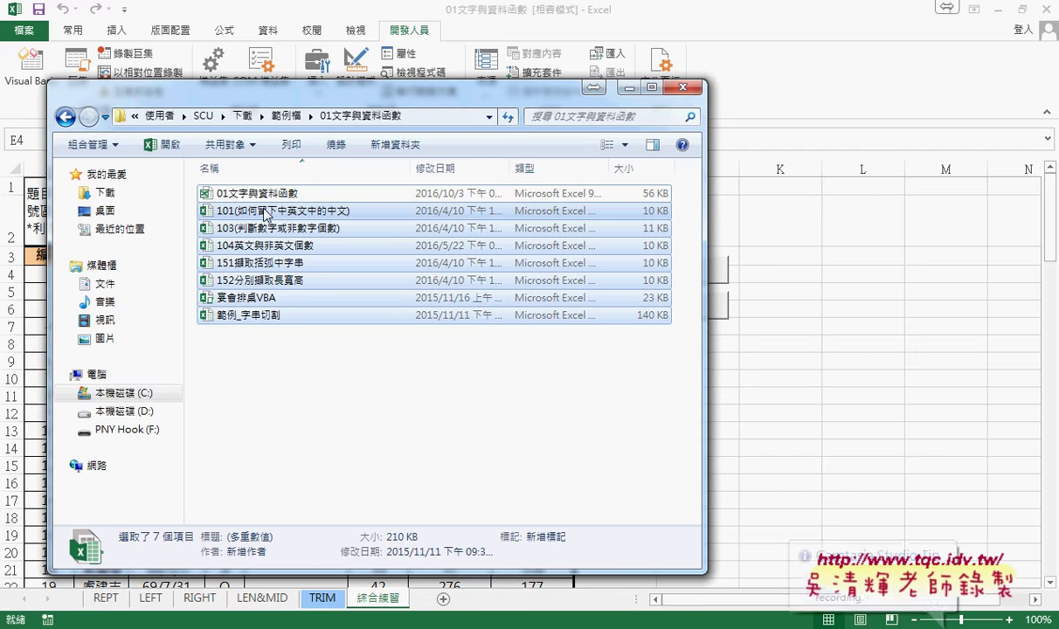
left_click_drag(680, 212, 276, 288)
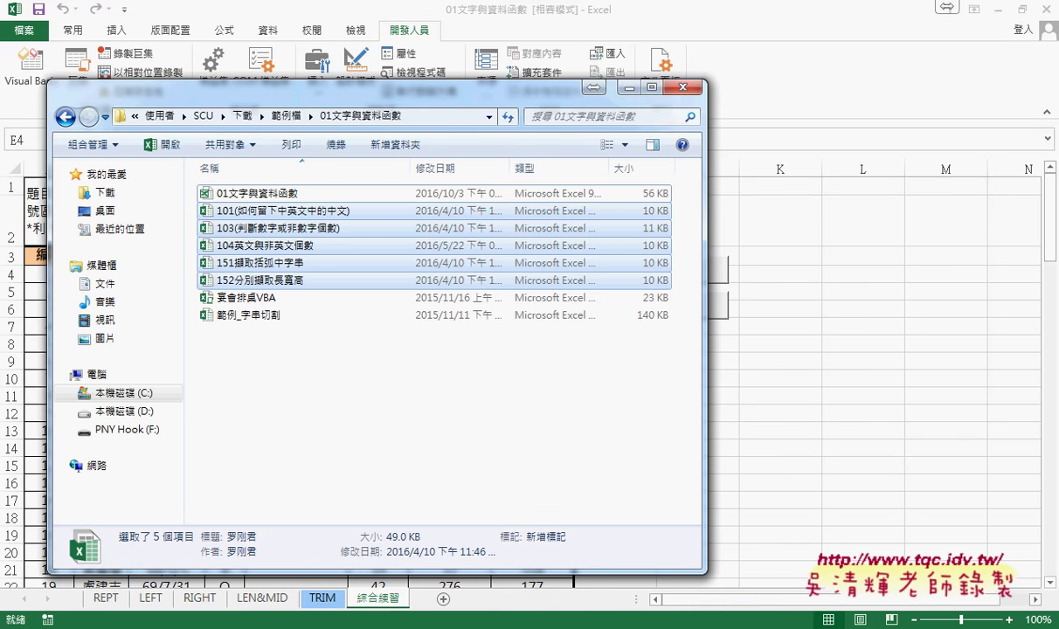
Bring the Excel workbook forward, widen column E slightly, and select F4:H4.
mouse_move(330, 627)
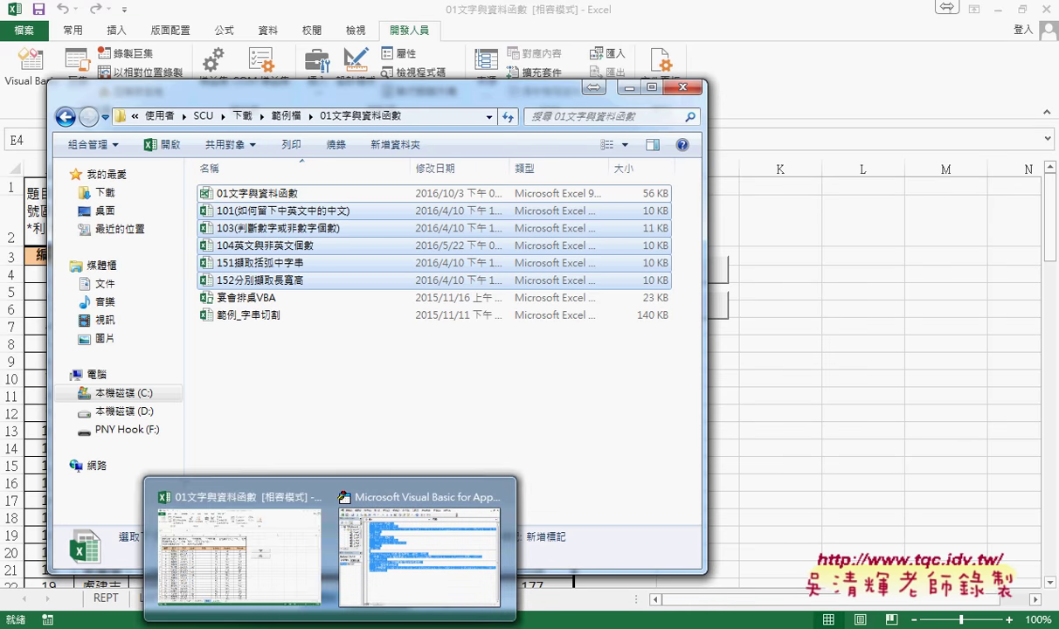
left_click(239, 551)
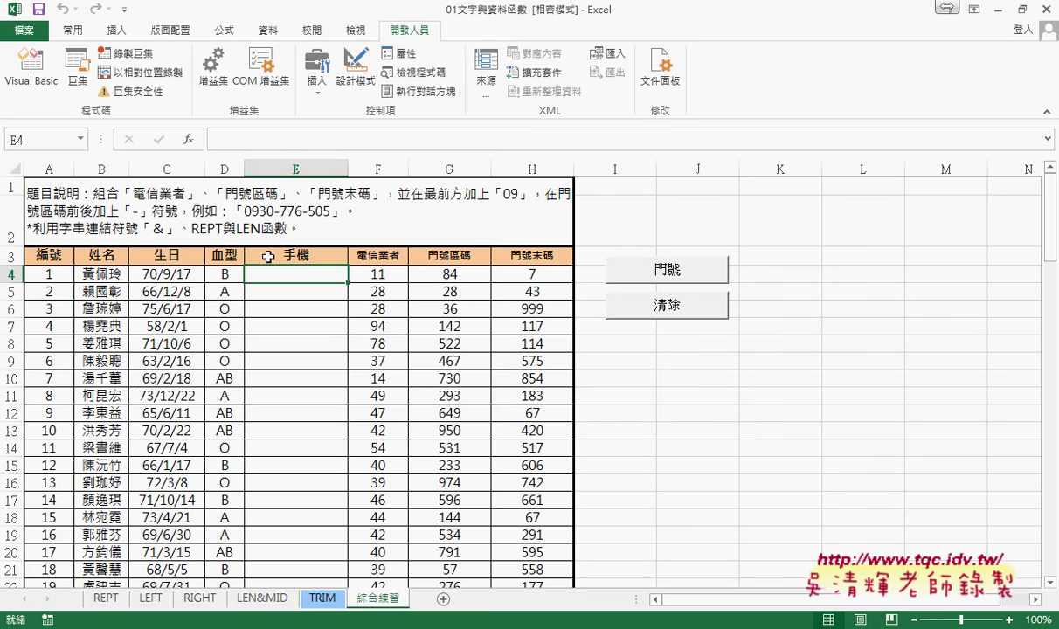
left_click_drag(349, 168, 359, 168)
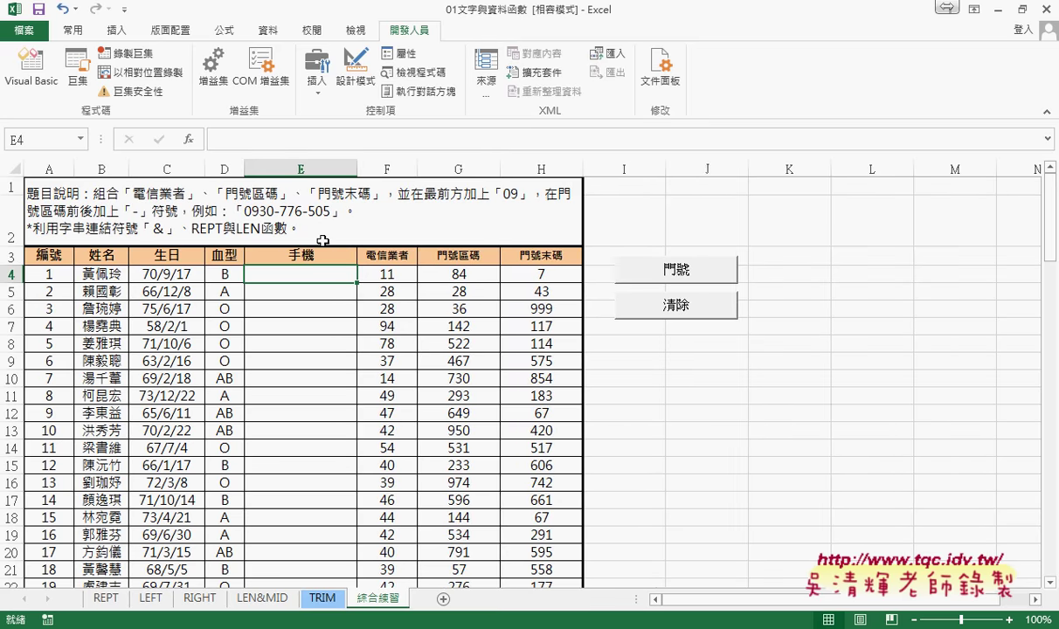
left_click_drag(387, 273, 542, 273)
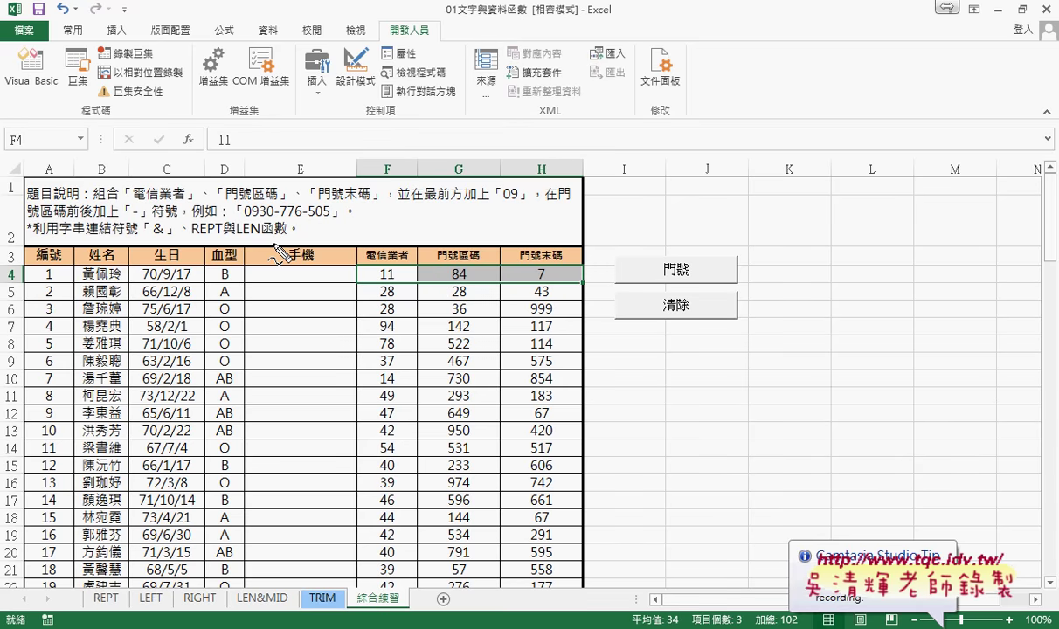
mouse_move(336, 216)
left_mouse_down()
mouse_move(246, 218)
mouse_move(255, 199)
left_mouse_up()
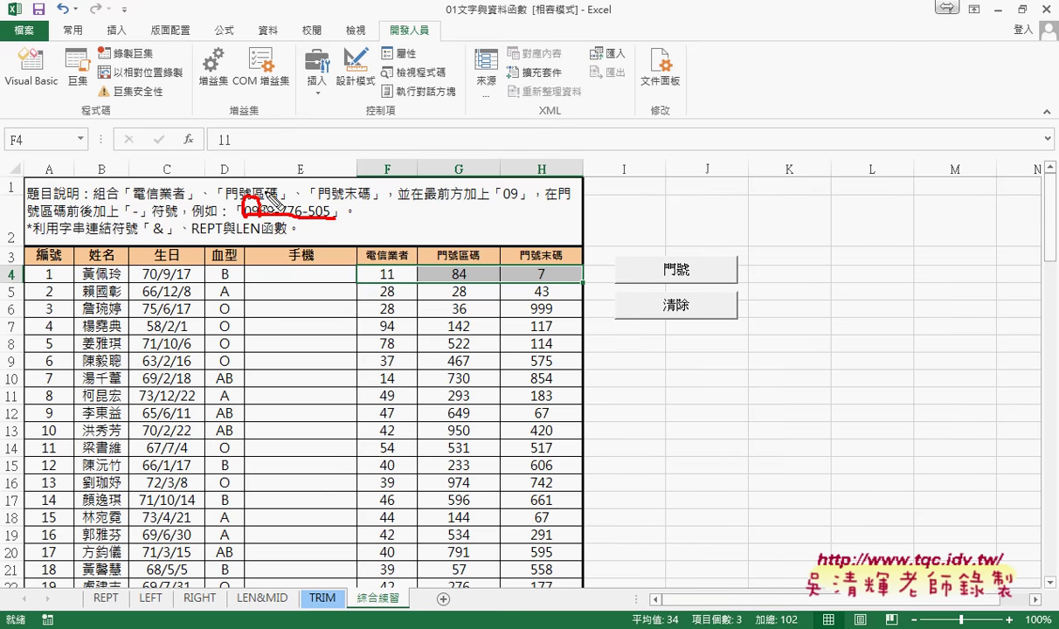
left_click_drag(150, 232, 174, 234)
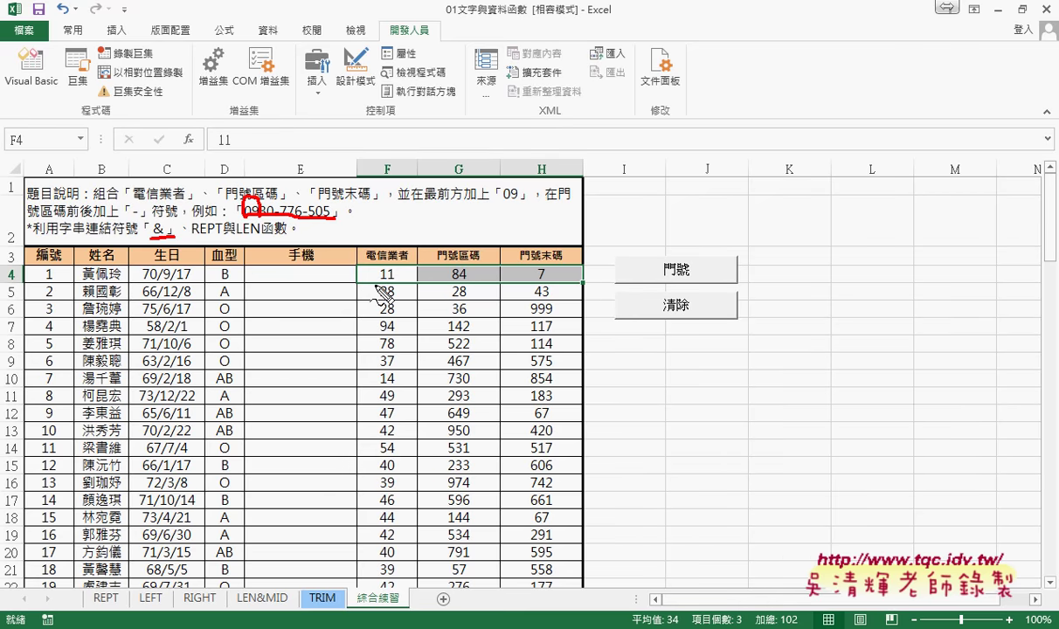
left_click_drag(378, 284, 470, 283)
left_click_drag(534, 286, 547, 285)
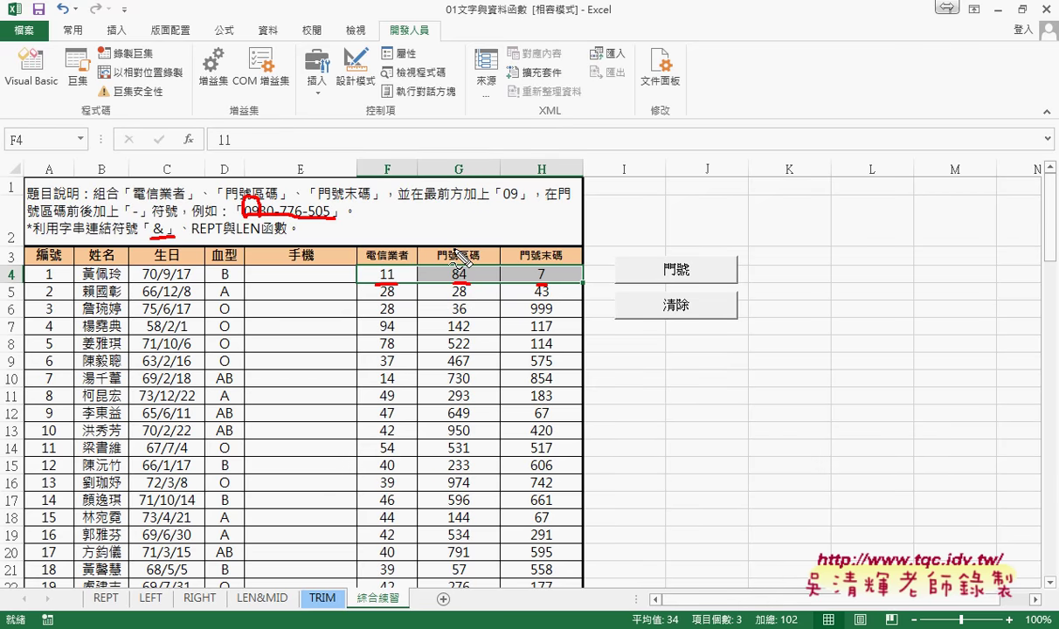
Handwrite 3-2=1 about the missing leading 0 before 84, and underline LEN and REPT.
left_click_drag(444, 209, 450, 247)
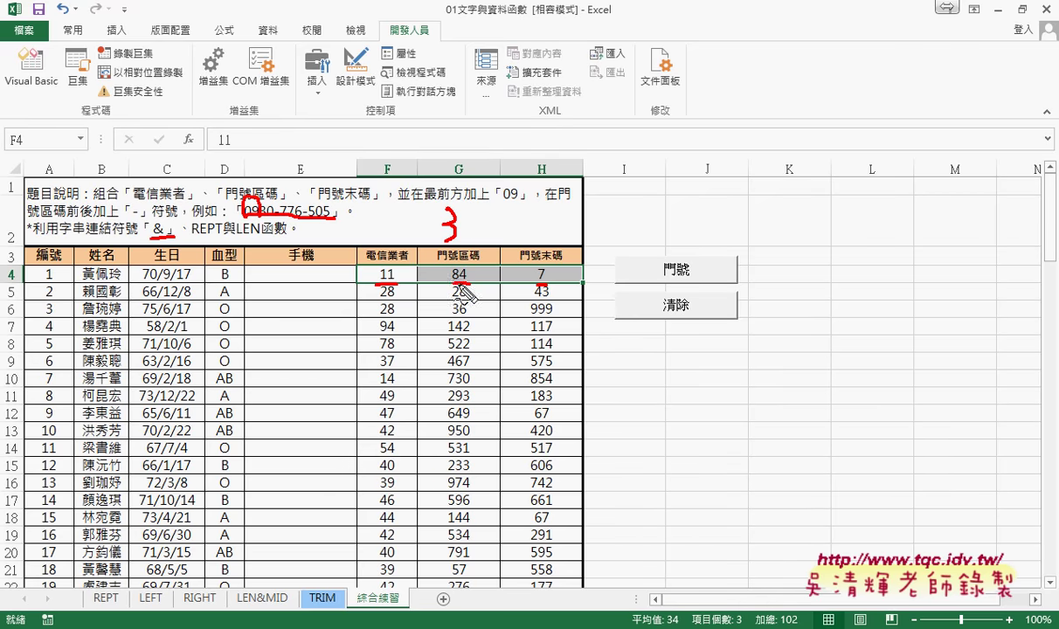
left_click_drag(450, 284, 467, 284)
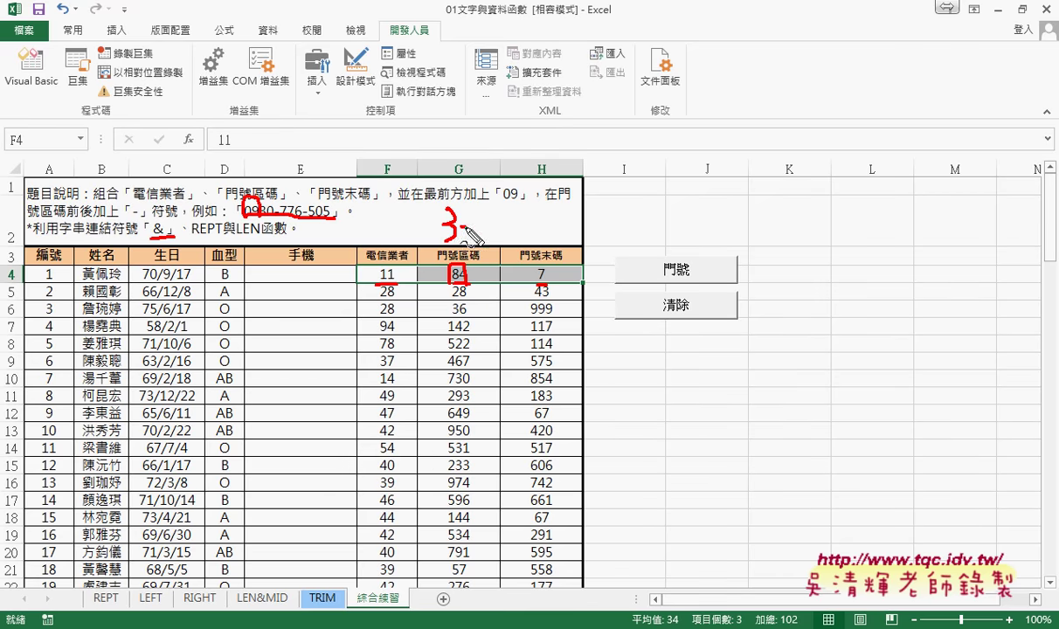
left_click_drag(460, 228, 470, 229)
mouse_move(472, 231)
left_mouse_down()
mouse_move(496, 238)
mouse_move(512, 223)
left_mouse_up()
left_click_drag(498, 232, 521, 245)
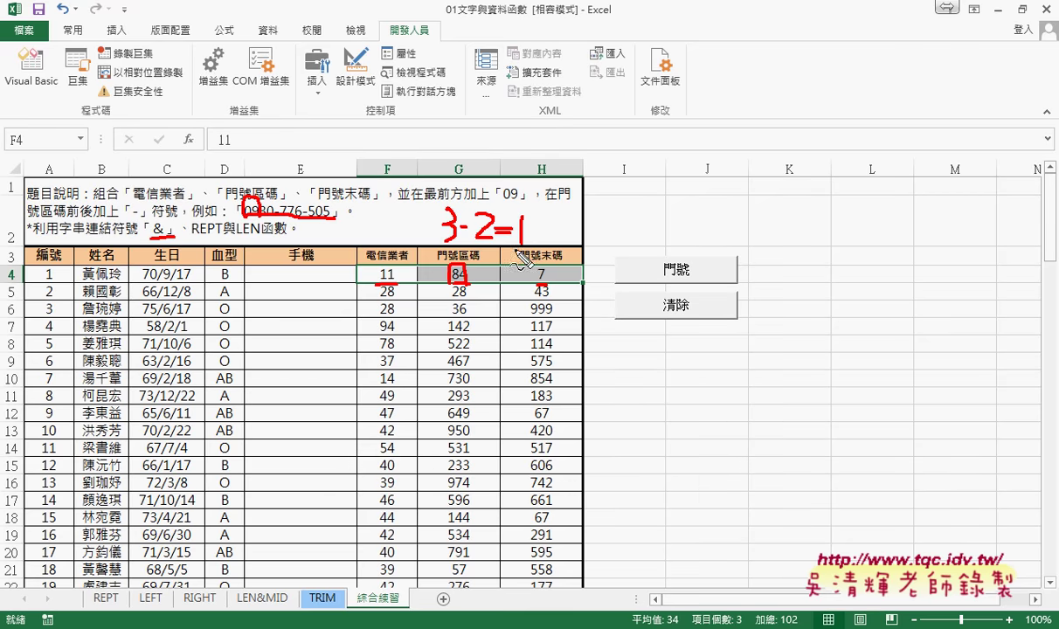
left_click_drag(446, 270, 443, 271)
left_click_drag(461, 244, 489, 243)
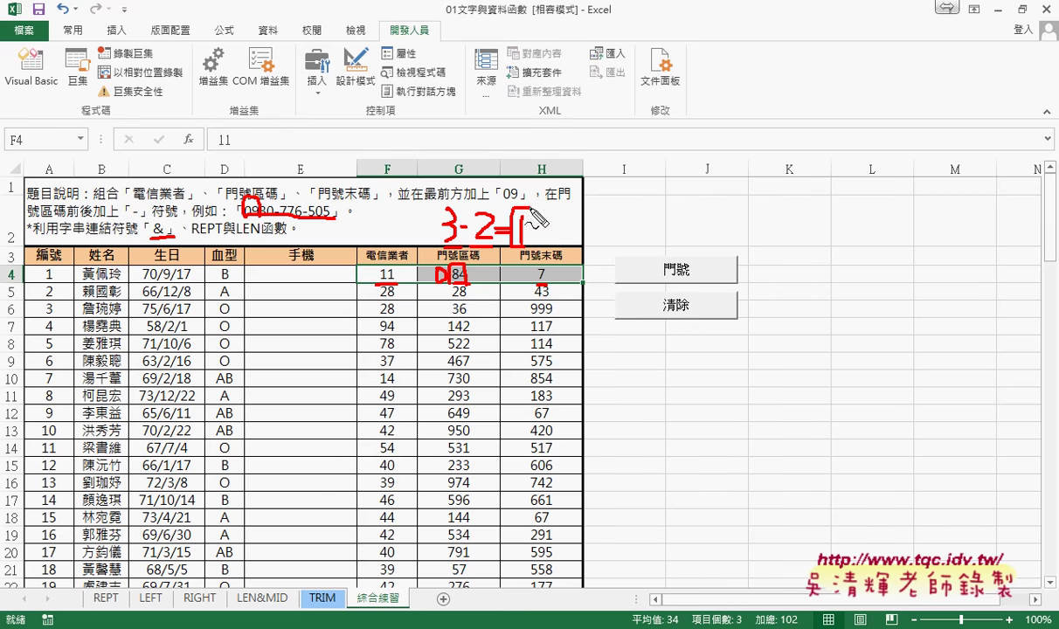
left_click_drag(524, 216, 534, 247)
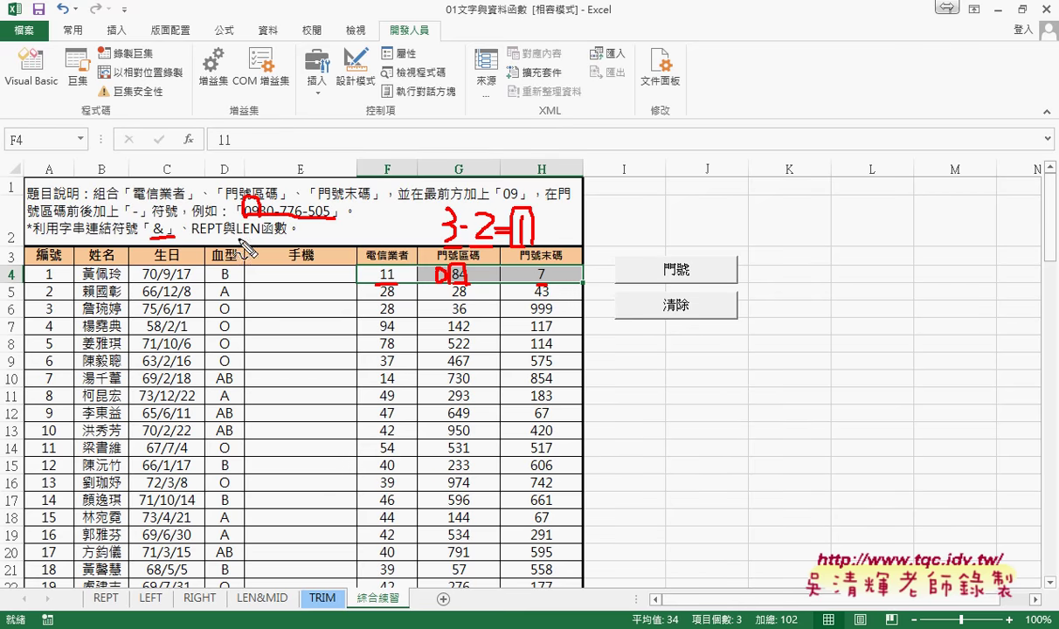
left_click_drag(236, 234, 260, 239)
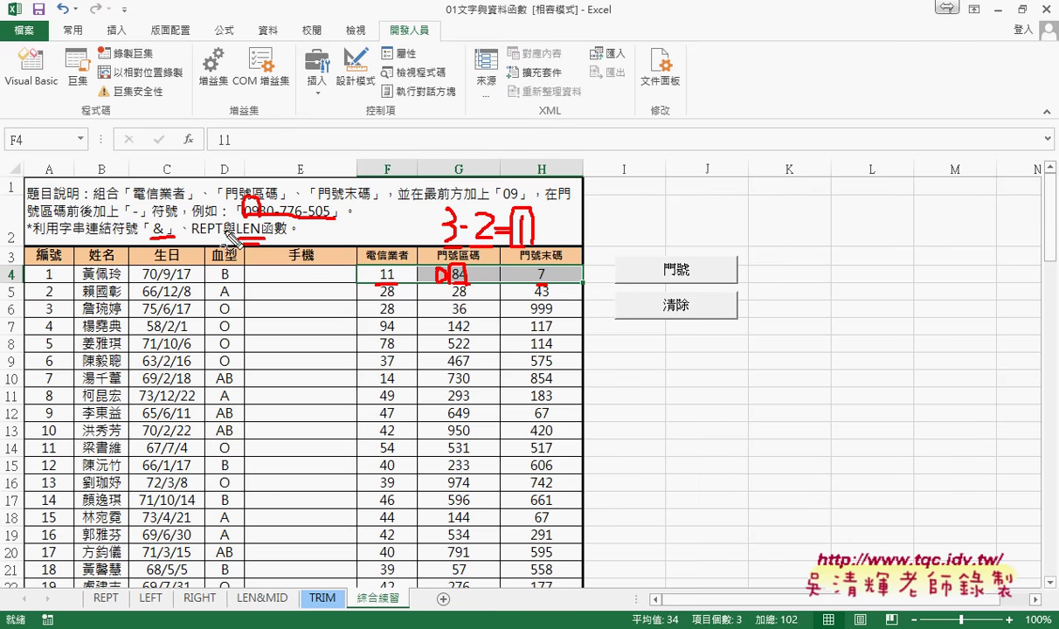
left_click_drag(193, 241, 222, 241)
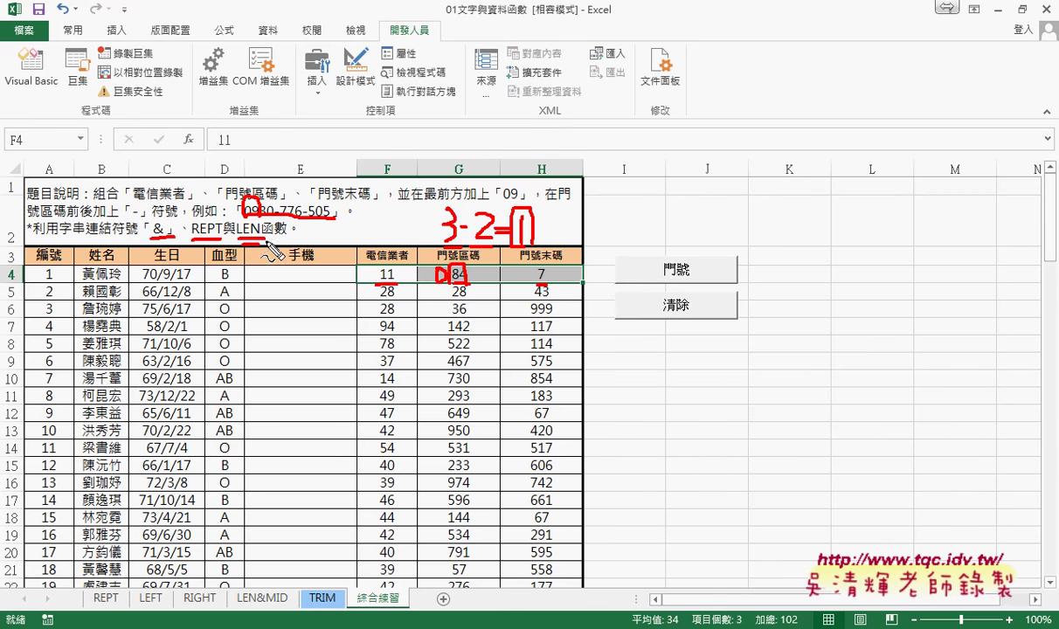
Ink a frame around E4 and an arrow to the fx button, then clear the ink.
left_click_drag(248, 284, 351, 284)
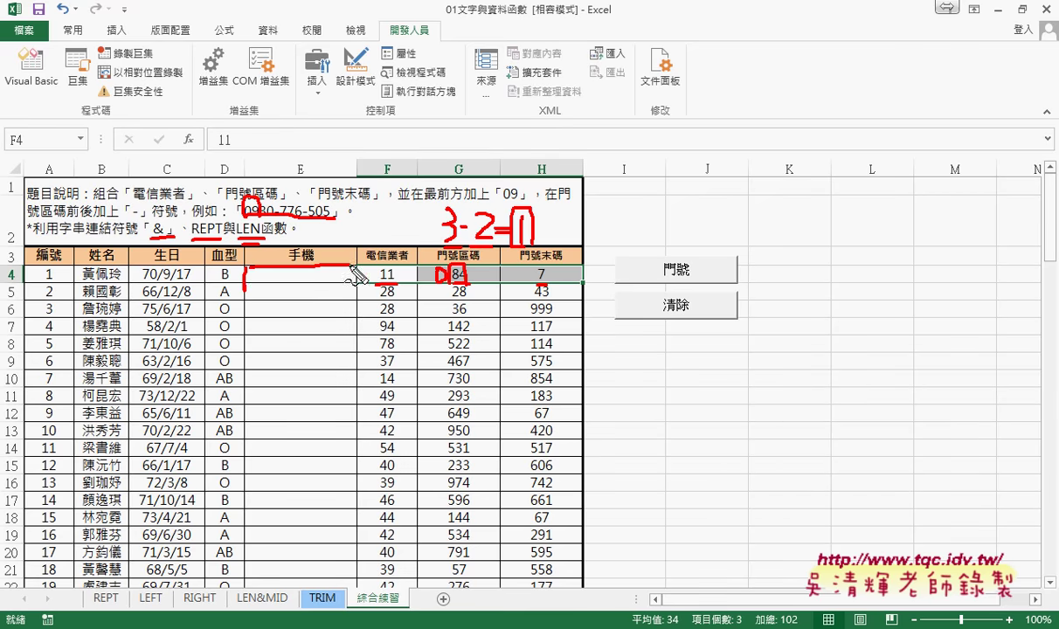
left_click_drag(251, 283, 349, 283)
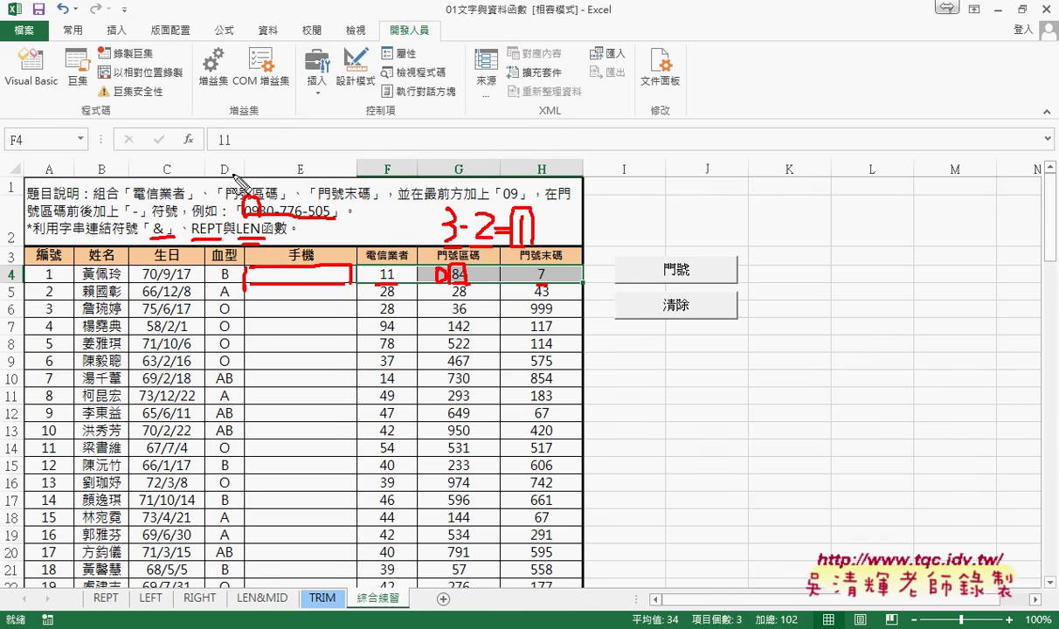
left_click_drag(197, 123, 202, 134)
left_click_drag(131, 188, 181, 147)
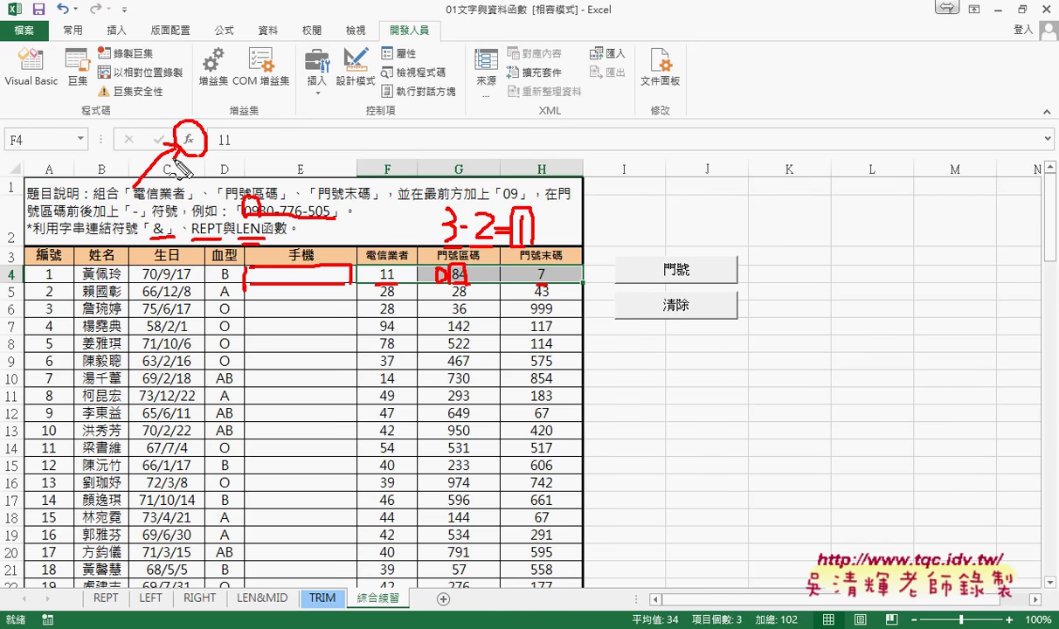
key("Escape")
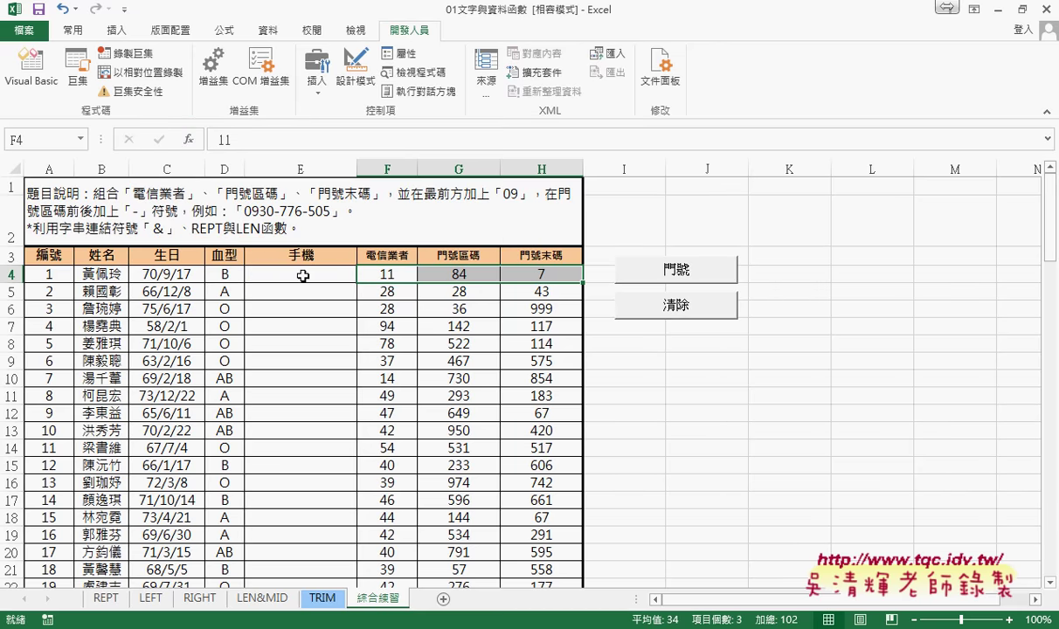
left_click(293, 273)
left_click(188, 139)
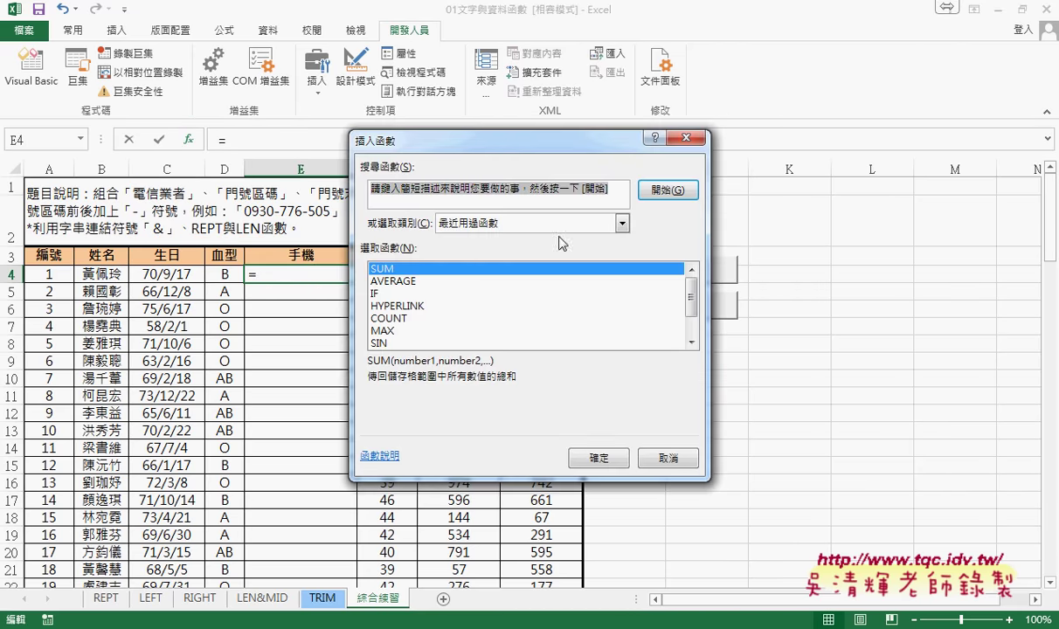
left_click(547, 225)
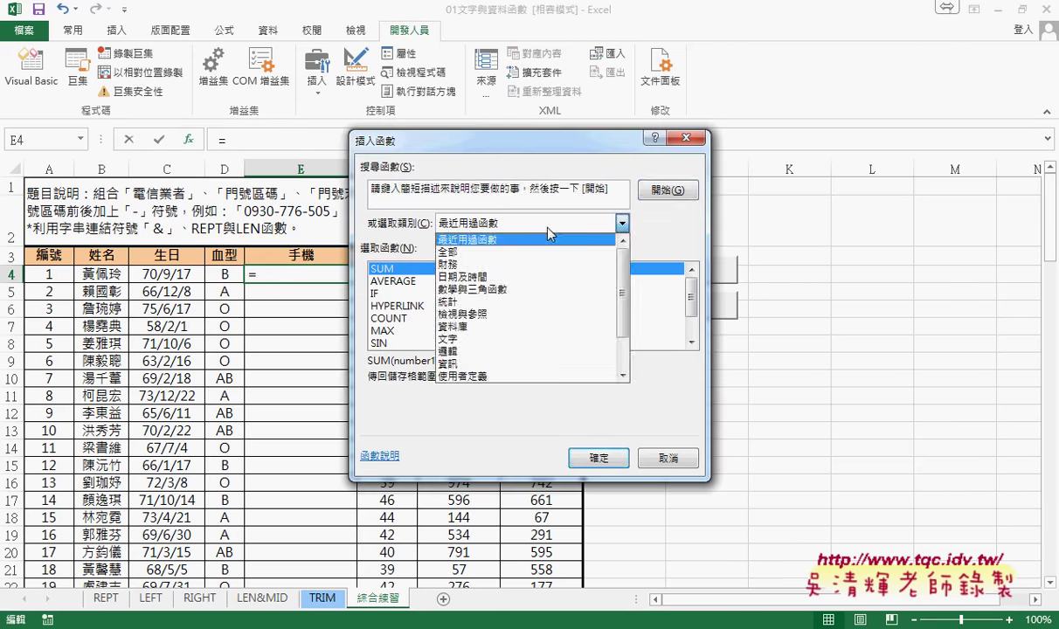
left_click(454, 341)
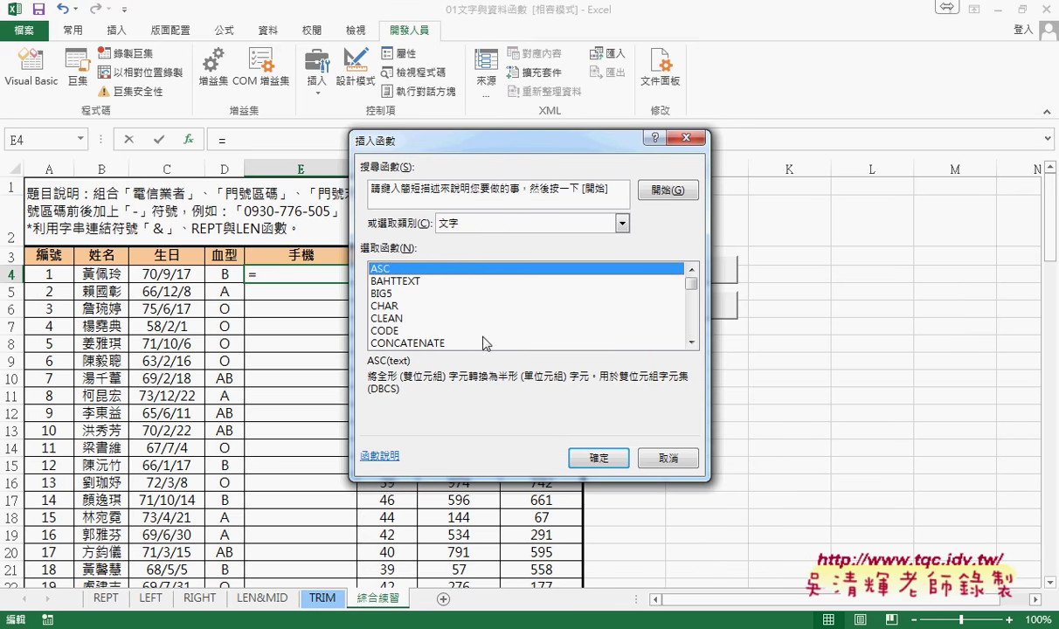
left_click(690, 298)
left_click_drag(690, 299, 690, 310)
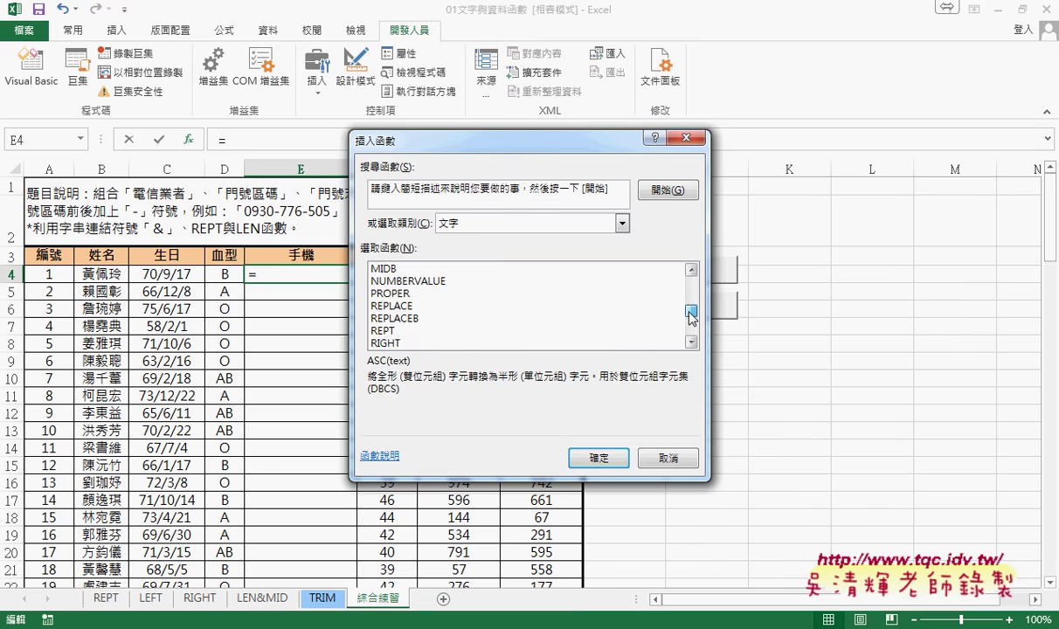
left_click(397, 333)
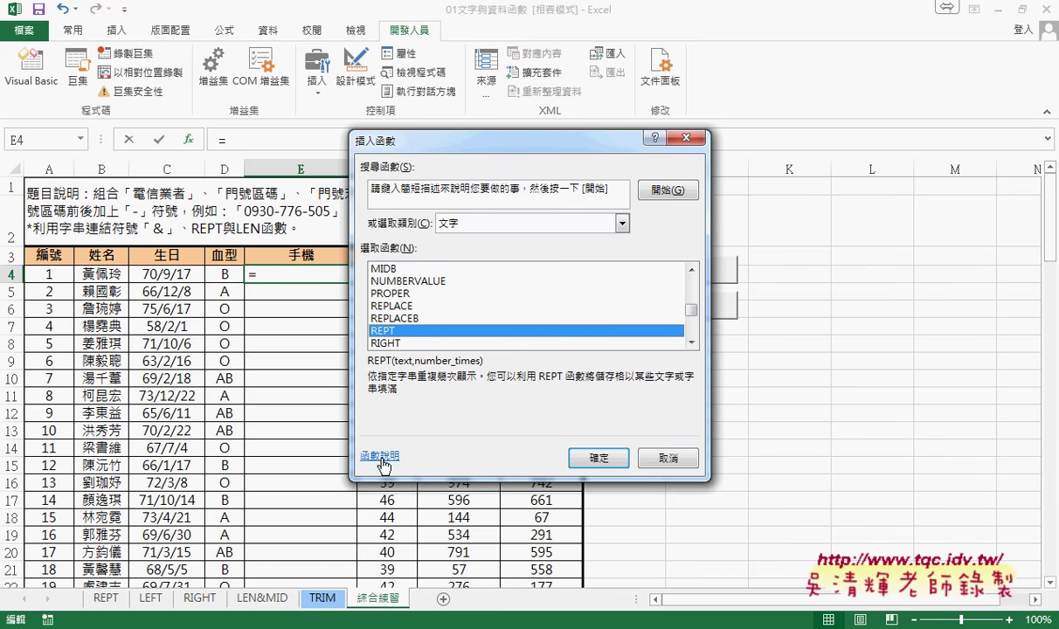
left_click(667, 461)
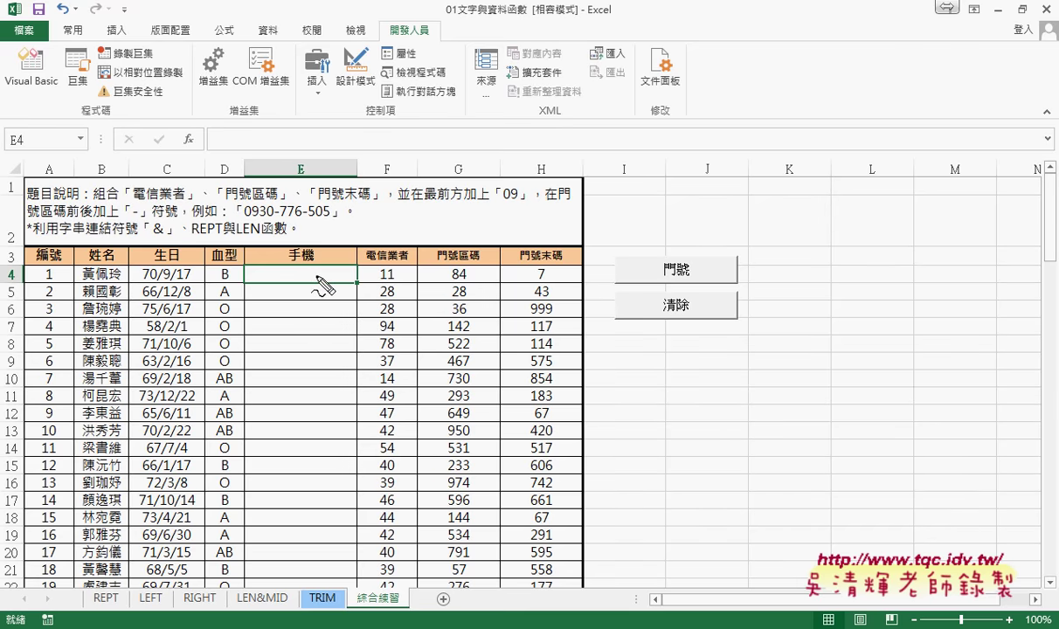
left_click_drag(651, 163, 696, 207)
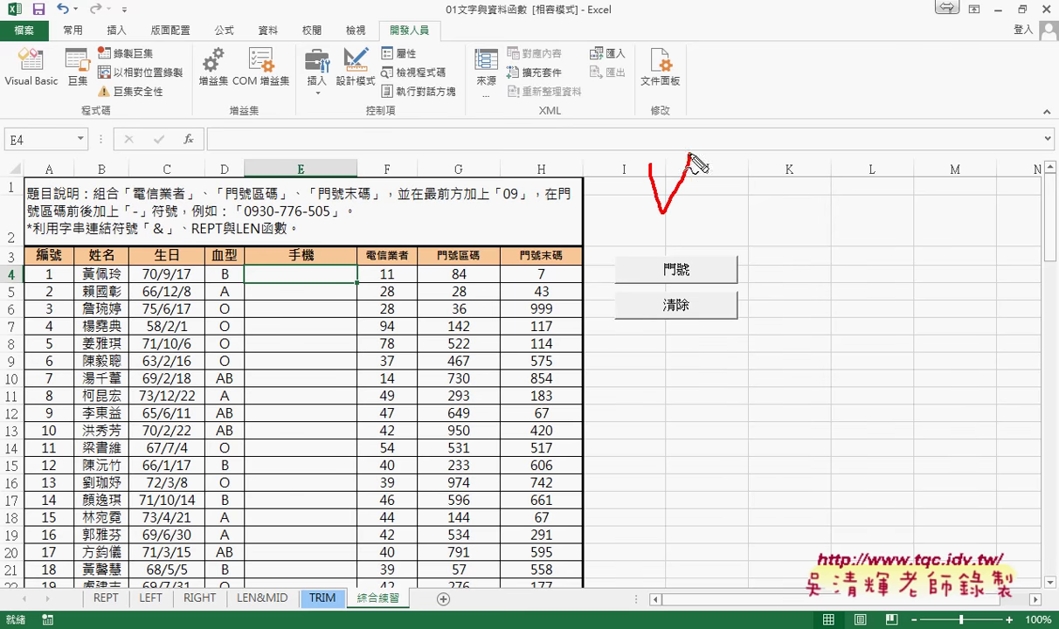
left_click_drag(694, 155, 693, 209)
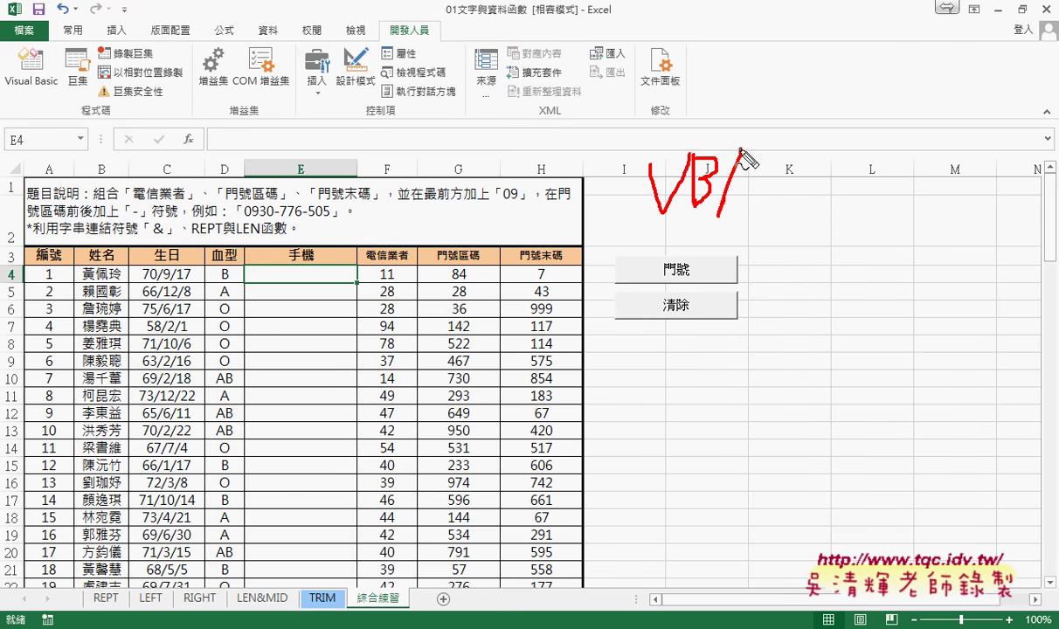
mouse_move(742, 150)
left_mouse_down()
mouse_move(718, 216)
mouse_move(752, 208)
mouse_move(744, 183)
left_mouse_up()
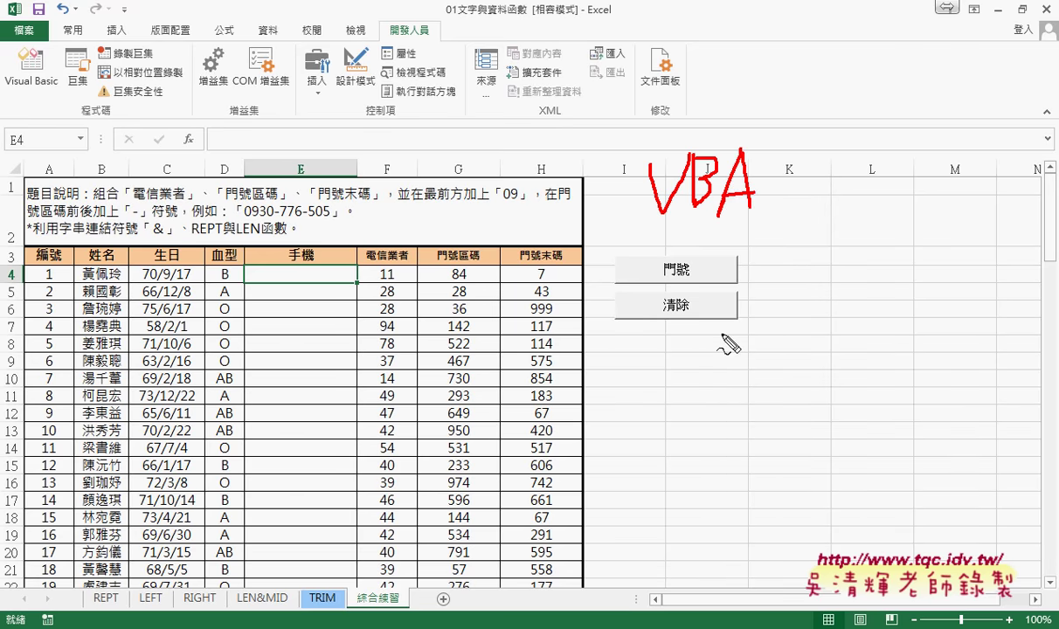
left_click_drag(697, 335, 760, 333)
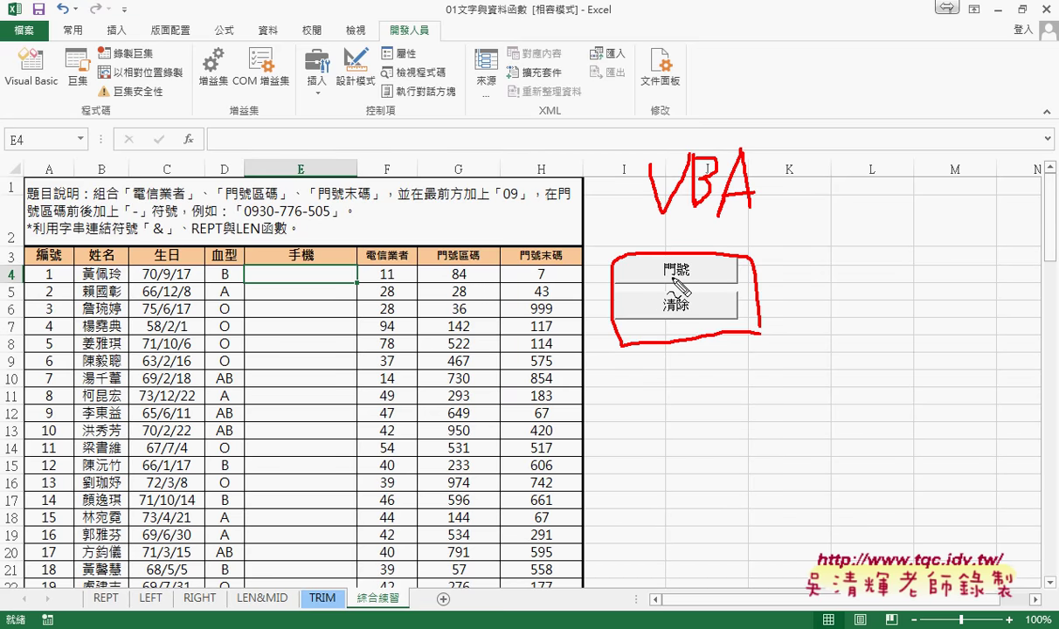
mouse_move(616, 261)
left_mouse_down()
mouse_move(454, 216)
mouse_move(371, 235)
left_mouse_up()
mouse_move(297, 273)
left_mouse_down()
mouse_move(295, 367)
mouse_move(322, 359)
left_mouse_up()
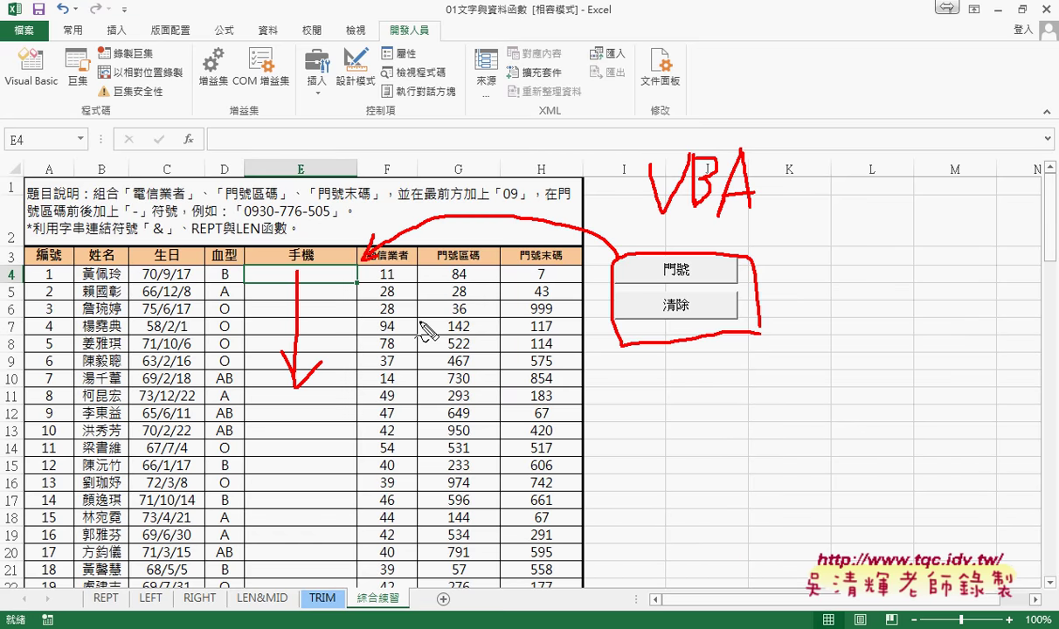
key("Escape")
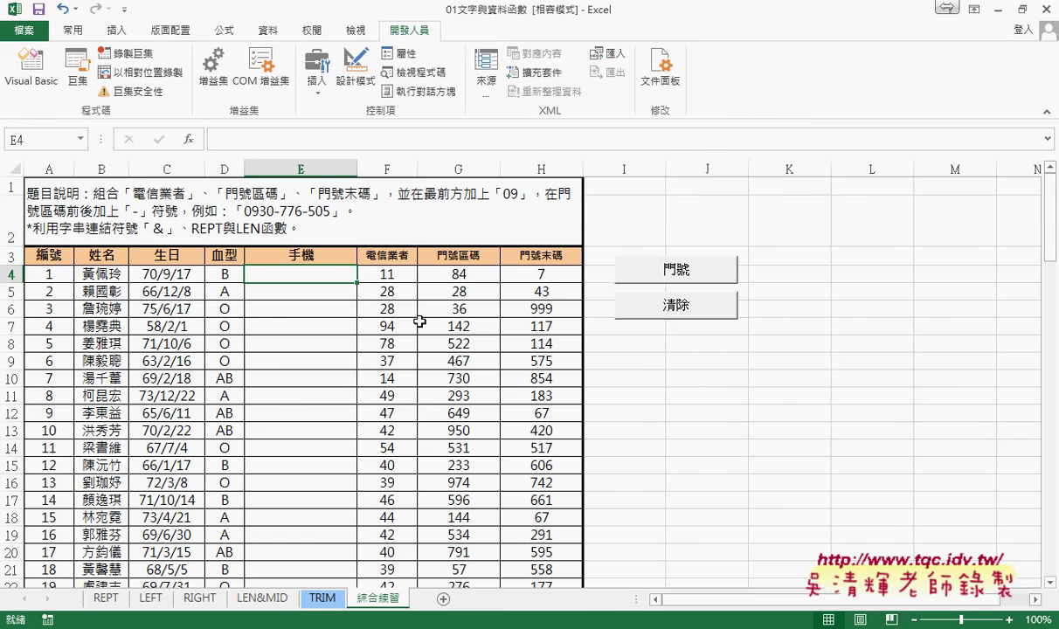
left_click(682, 275)
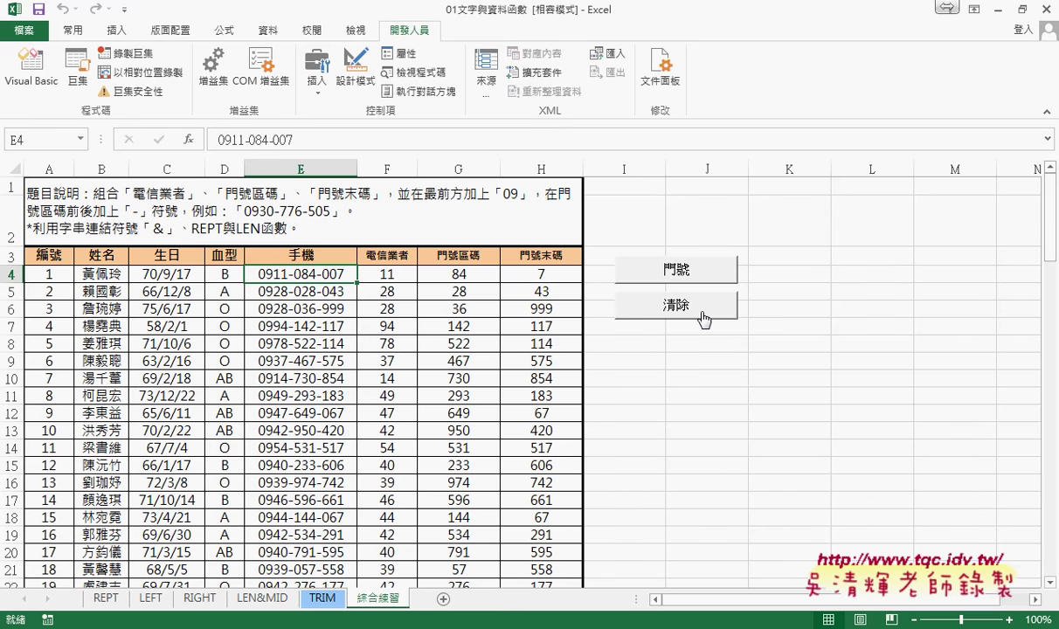
left_click(702, 319)
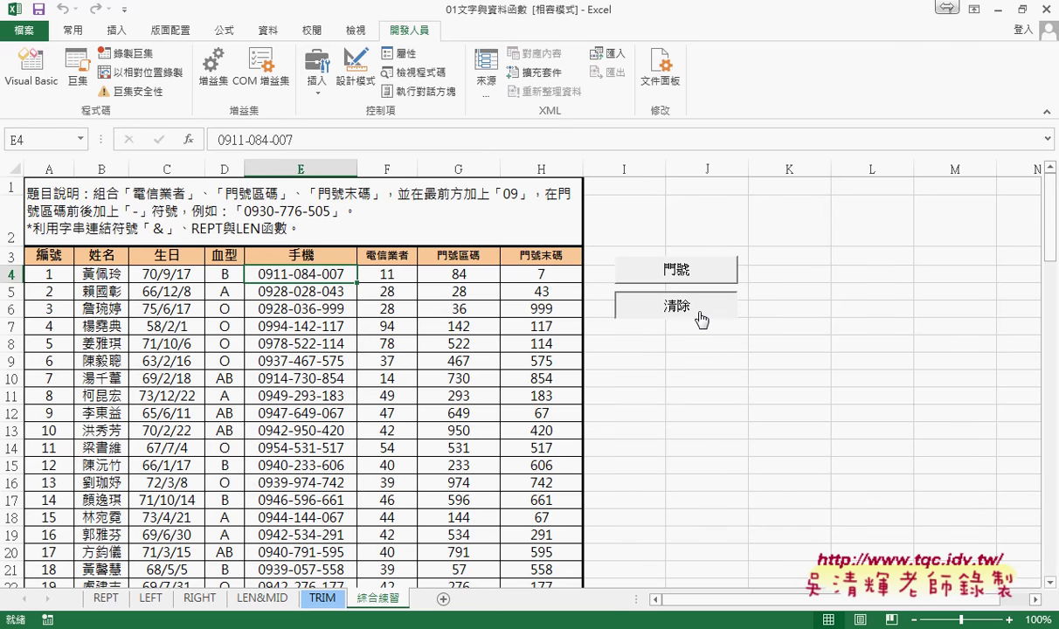
left_click(687, 278)
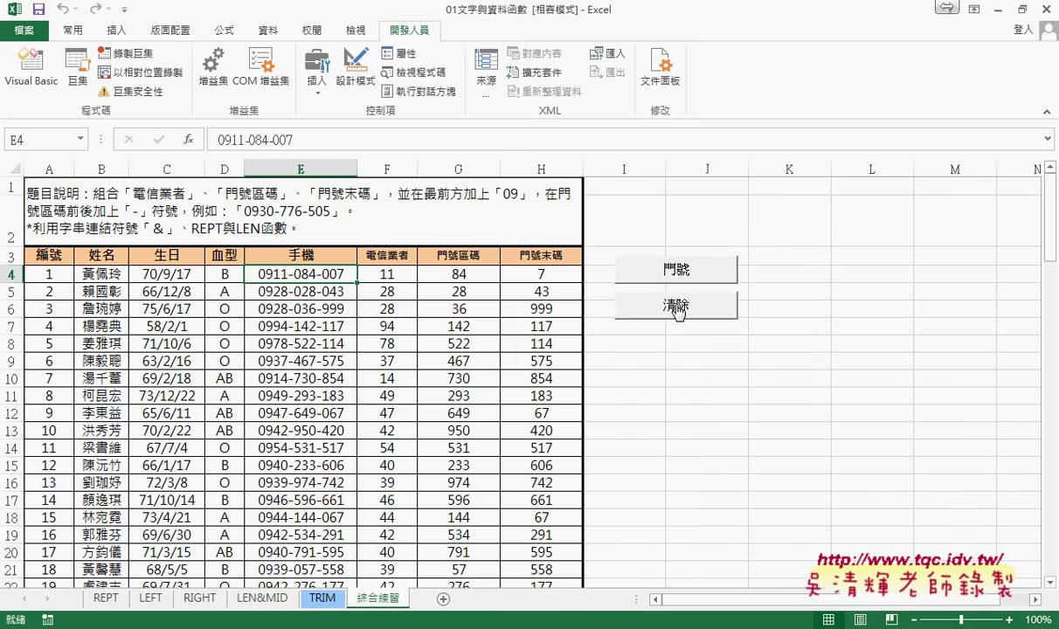
left_click(678, 307)
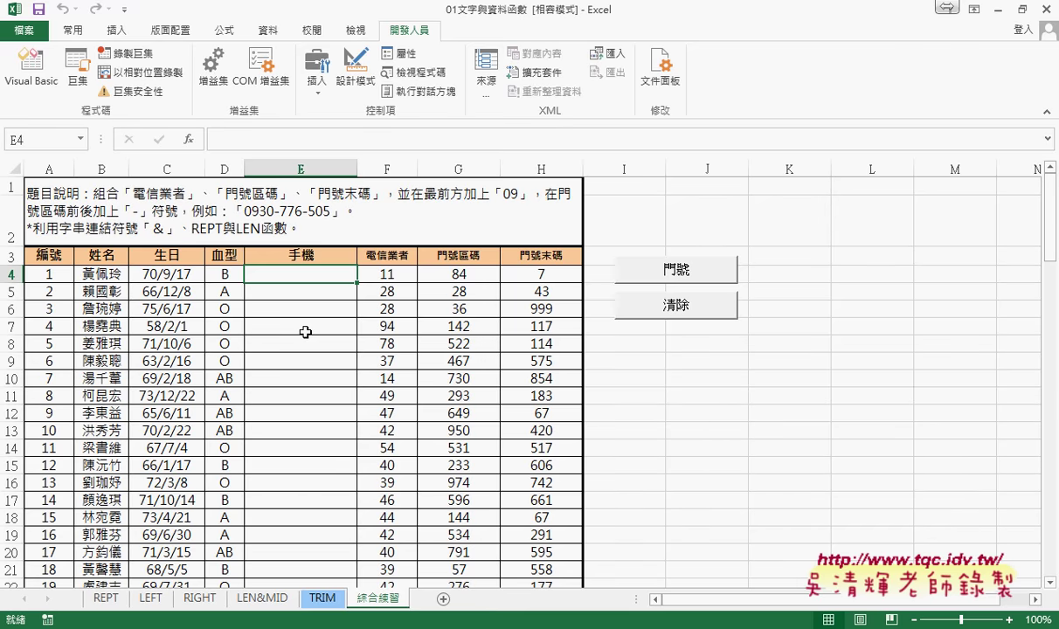
mouse_move(690, 332)
left_mouse_down()
mouse_move(714, 234)
mouse_move(667, 340)
left_mouse_up()
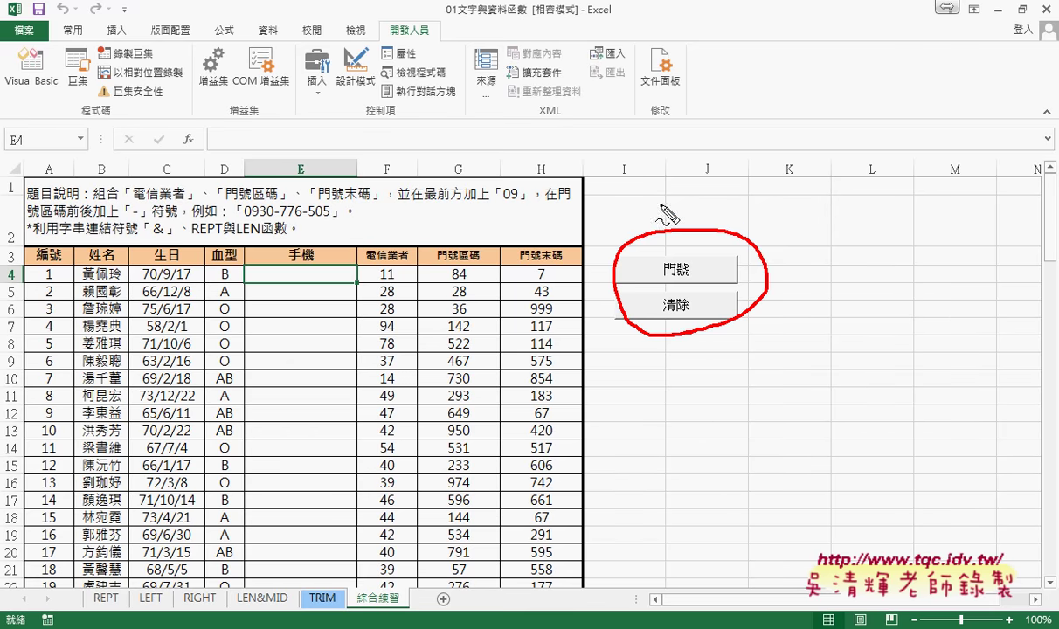
Number the macro approach and mark the insert-function button in ink, then clear it.
mouse_move(625, 208)
left_mouse_down()
mouse_move(619, 227)
mouse_move(637, 226)
left_mouse_up()
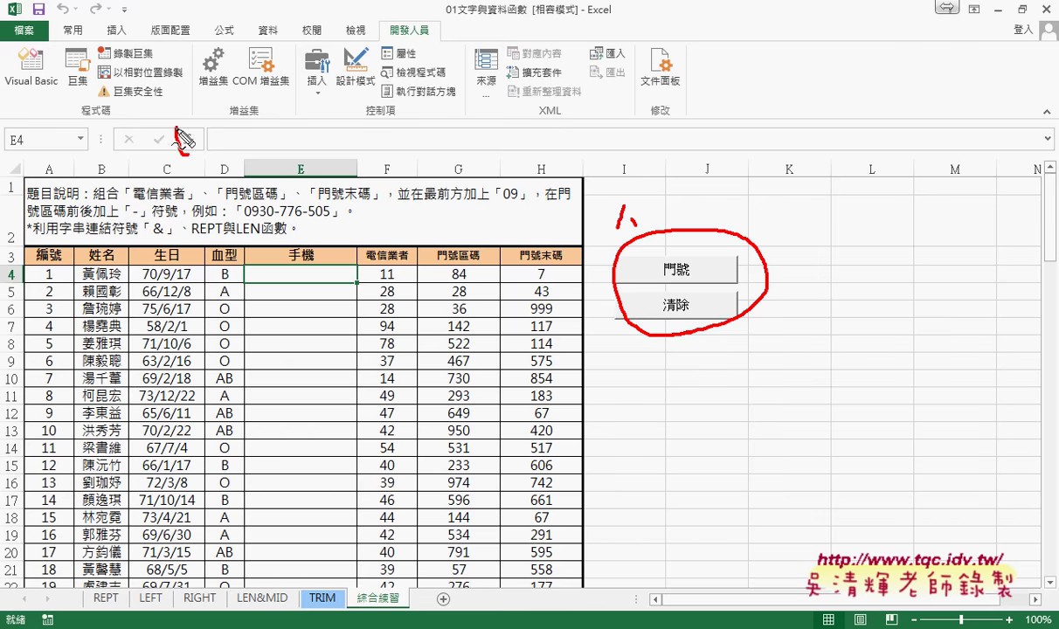
left_click_drag(196, 124, 203, 156)
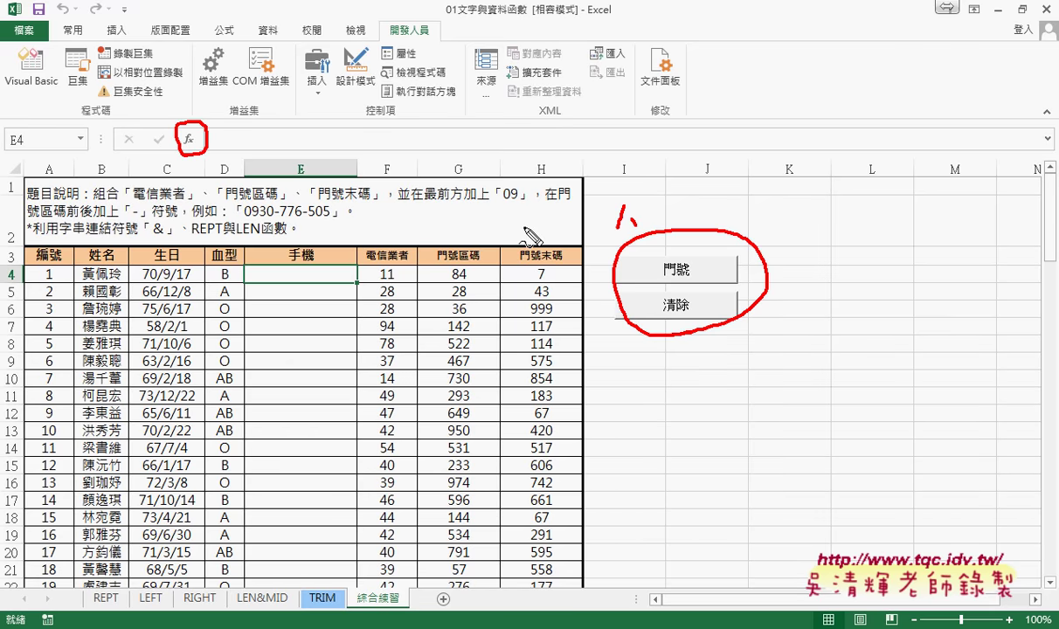
key("Escape")
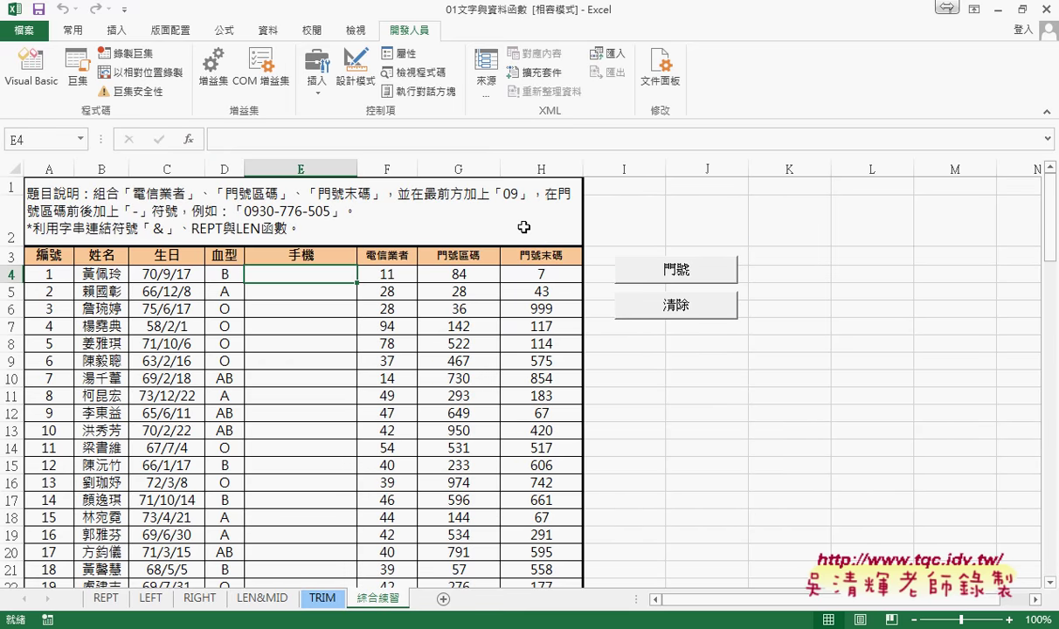
Switch the function category to 使用者定義 and insert the 手機 function into E4.
left_click(188, 139)
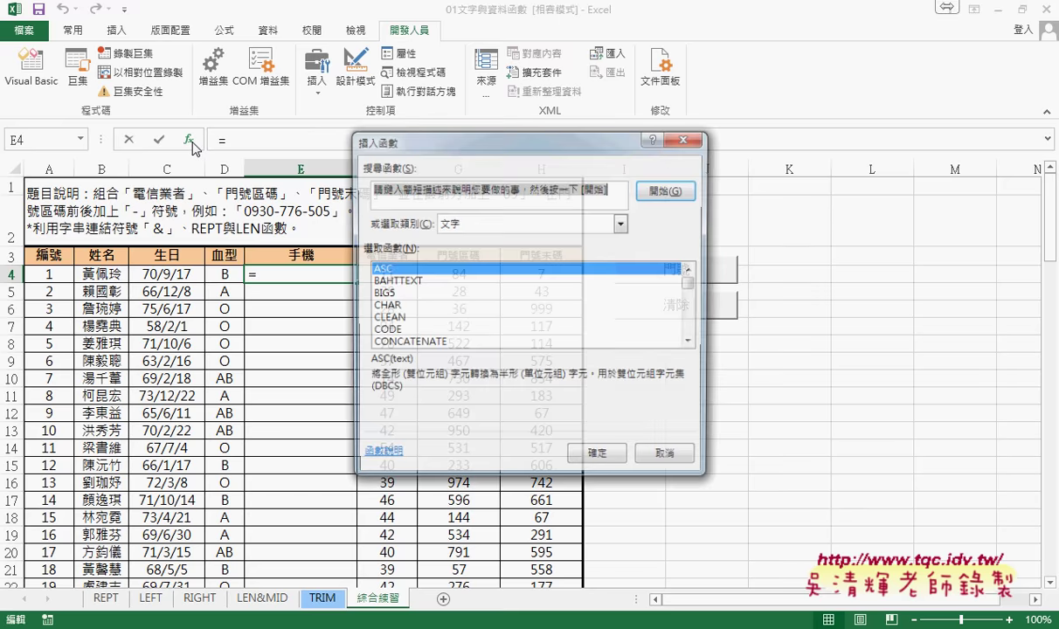
left_click(463, 223)
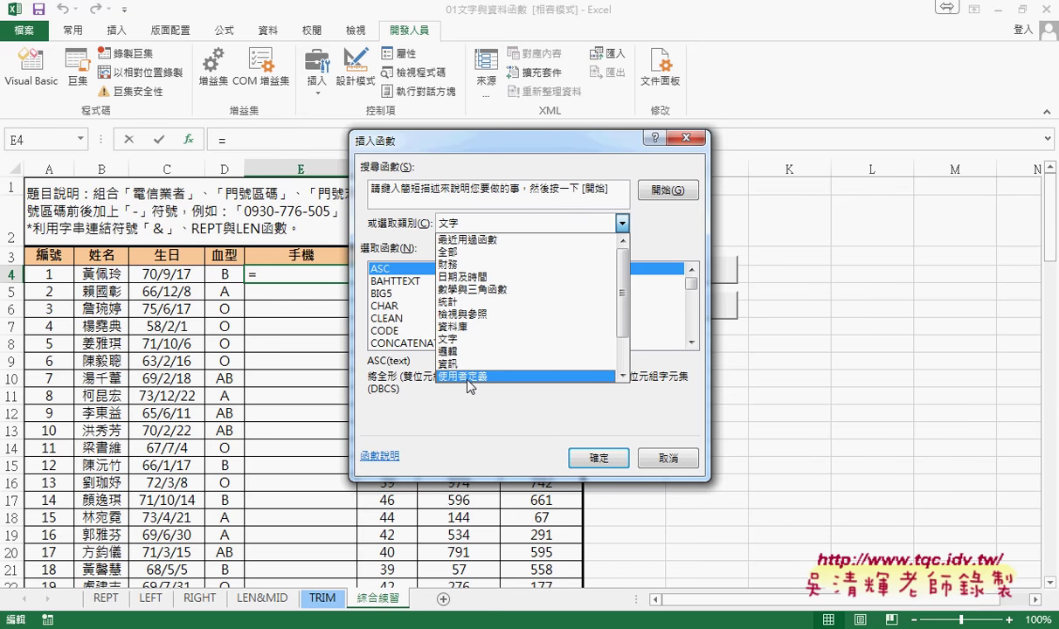
mouse_move(483, 386)
left_mouse_down()
mouse_move(436, 389)
mouse_move(478, 393)
left_mouse_up()
left_click(479, 398)
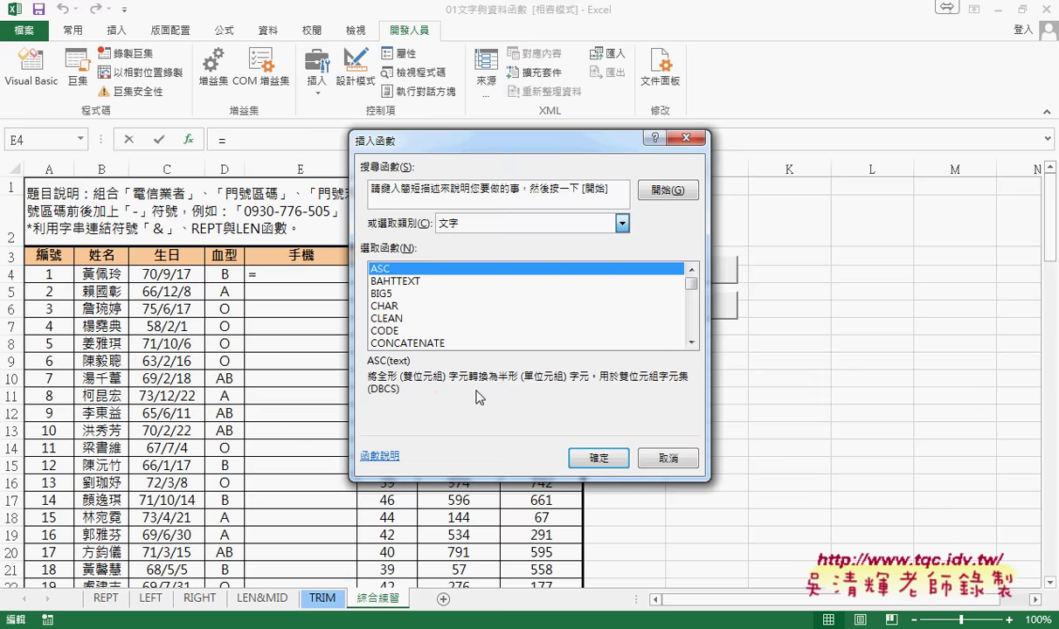
left_click(489, 223)
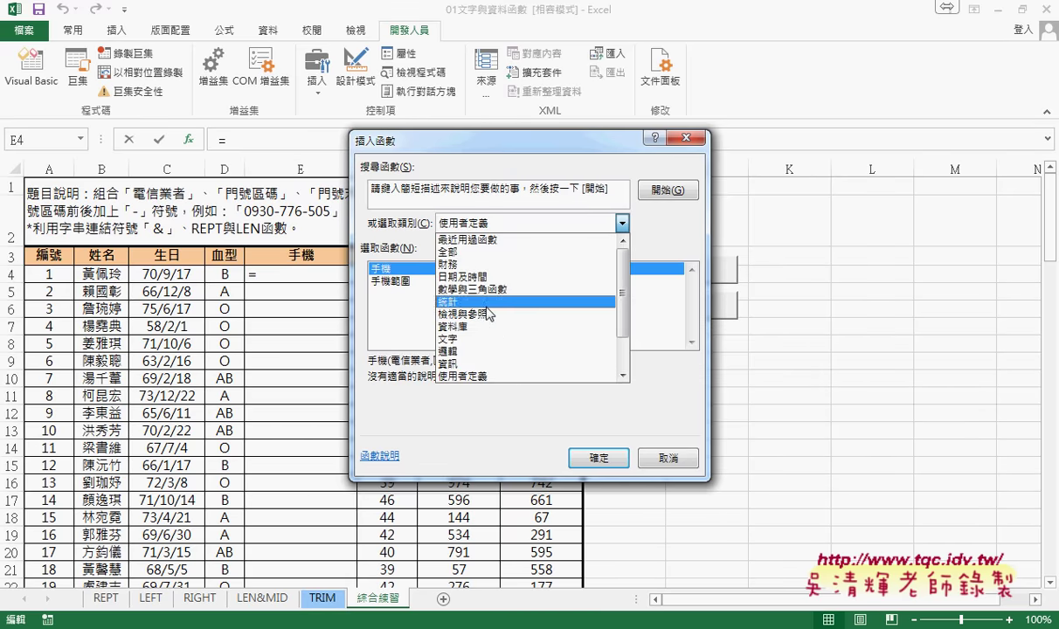
left_click(487, 376)
left_click_drag(510, 145, 825, 137)
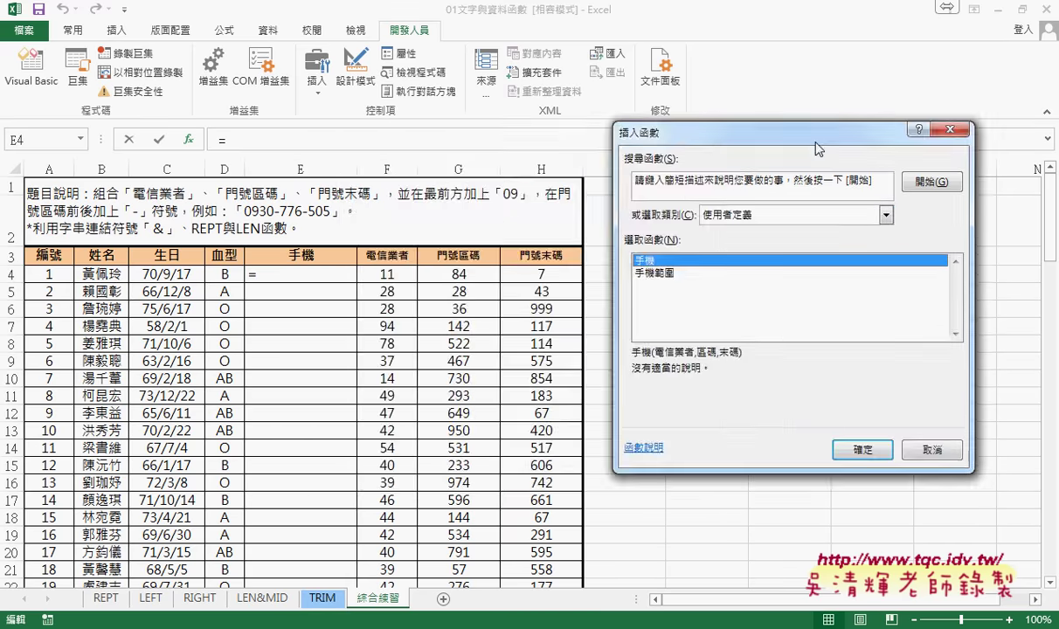
left_click(913, 449)
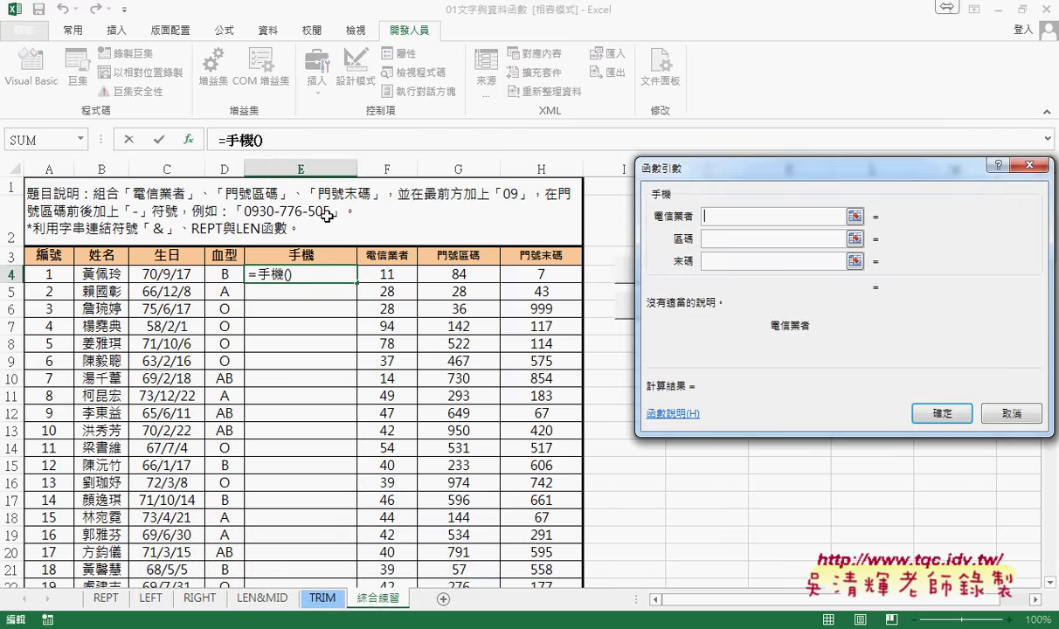
Give 手機 the arguments F4, G4 and H4, then fill the E4 formula down column E.
left_click_drag(819, 203, 518, 363)
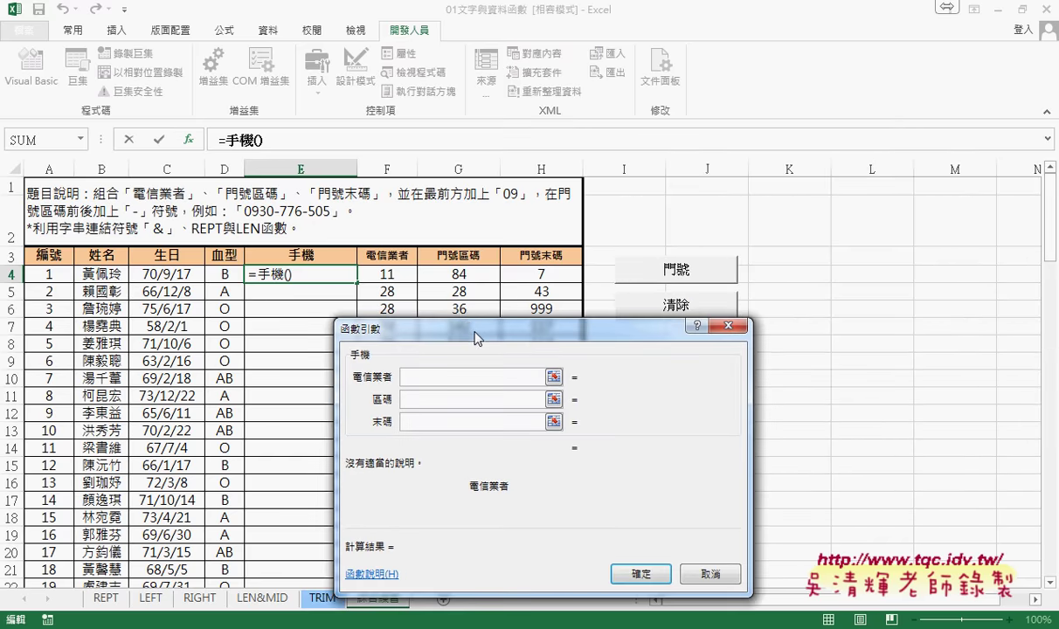
left_click(387, 274)
key("Tab")
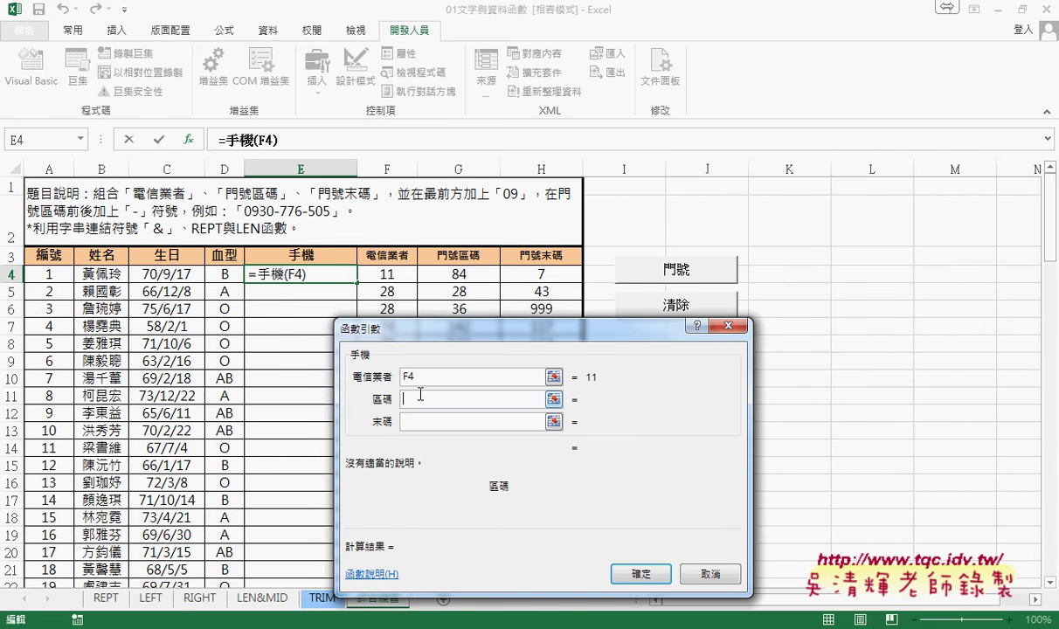
left_click(448, 275)
left_click(511, 273)
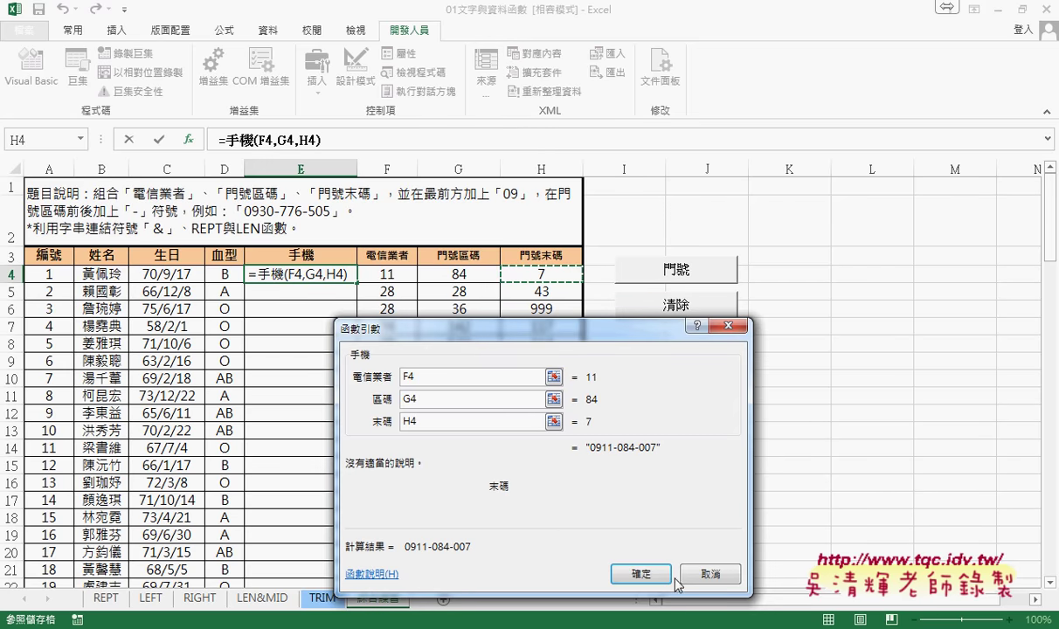
left_click(639, 572)
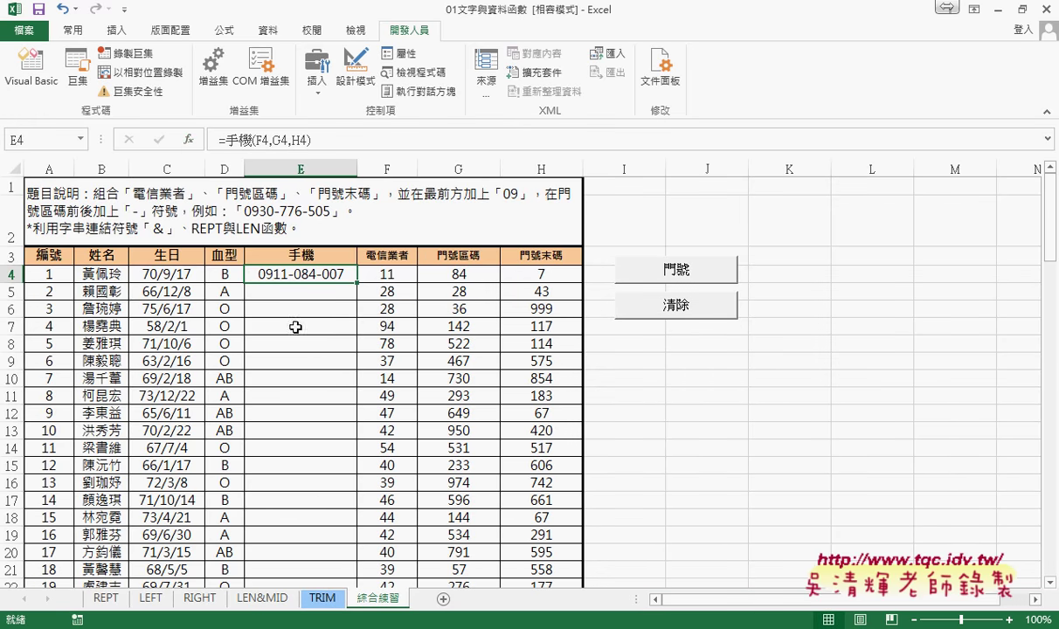
double_click(357, 282)
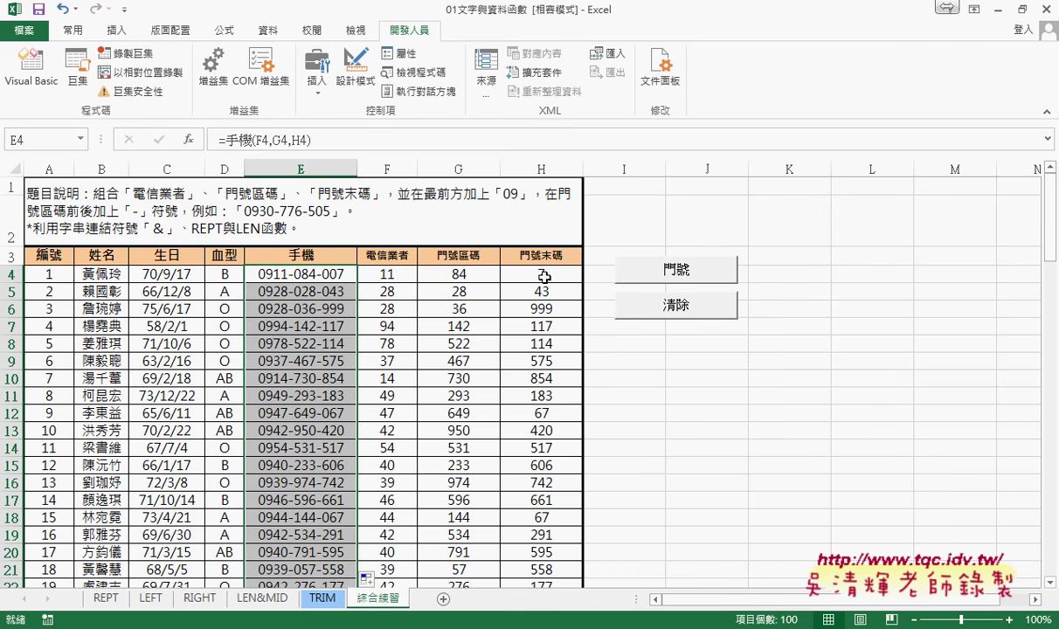
Check F4:H4, then clear column E from E4 downward and reselect E4.
left_click_drag(387, 274, 543, 278)
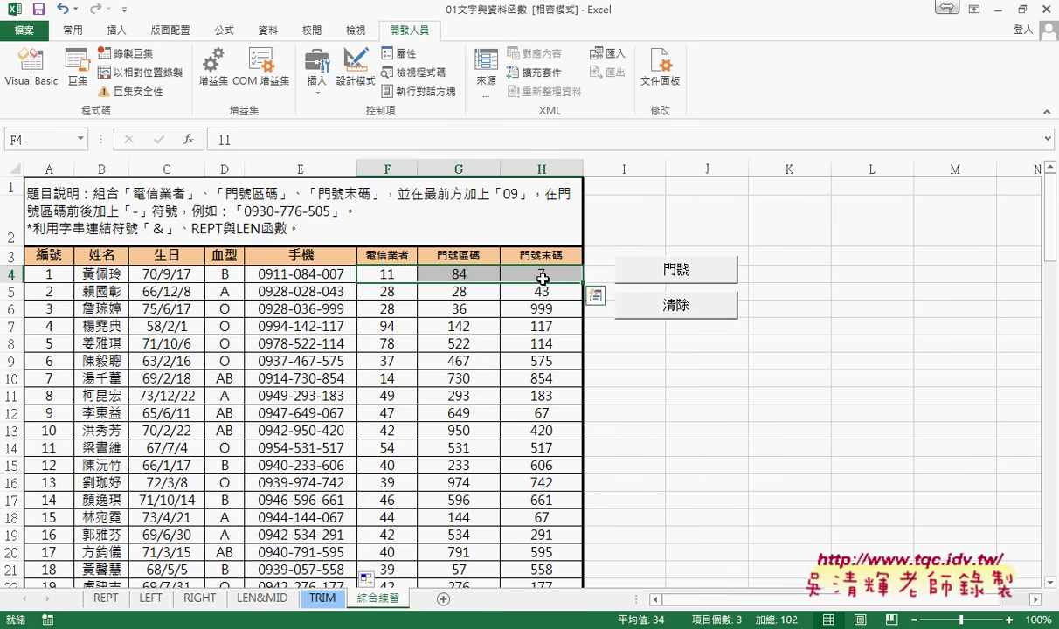
left_click(339, 275)
key("ctrl+shift+Down")
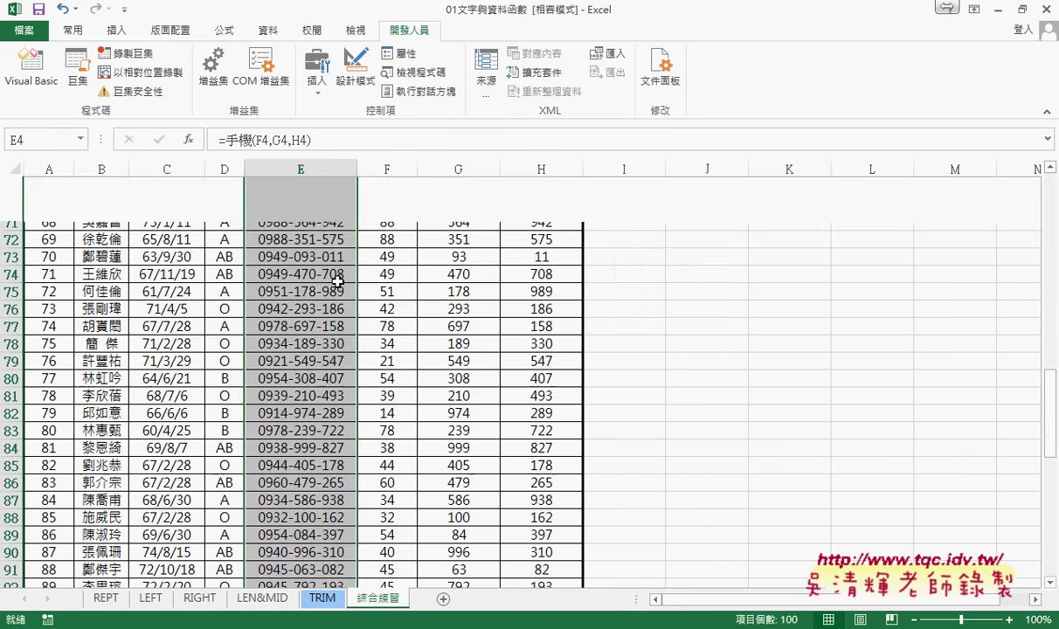
key("Delete")
key("ctrl+BackSpace")
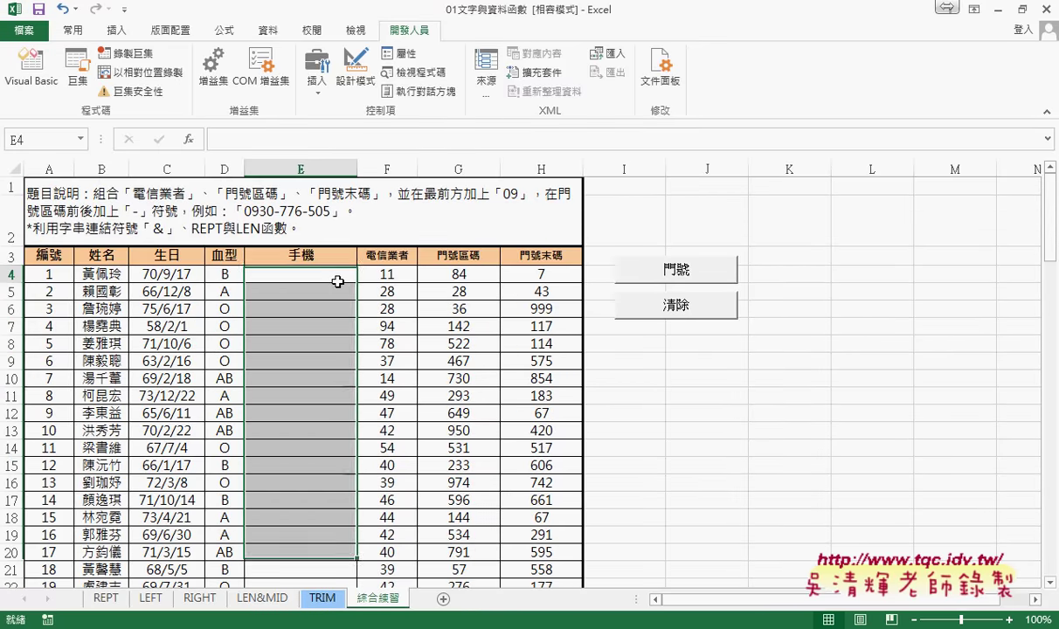
left_click(337, 281)
left_click(188, 140)
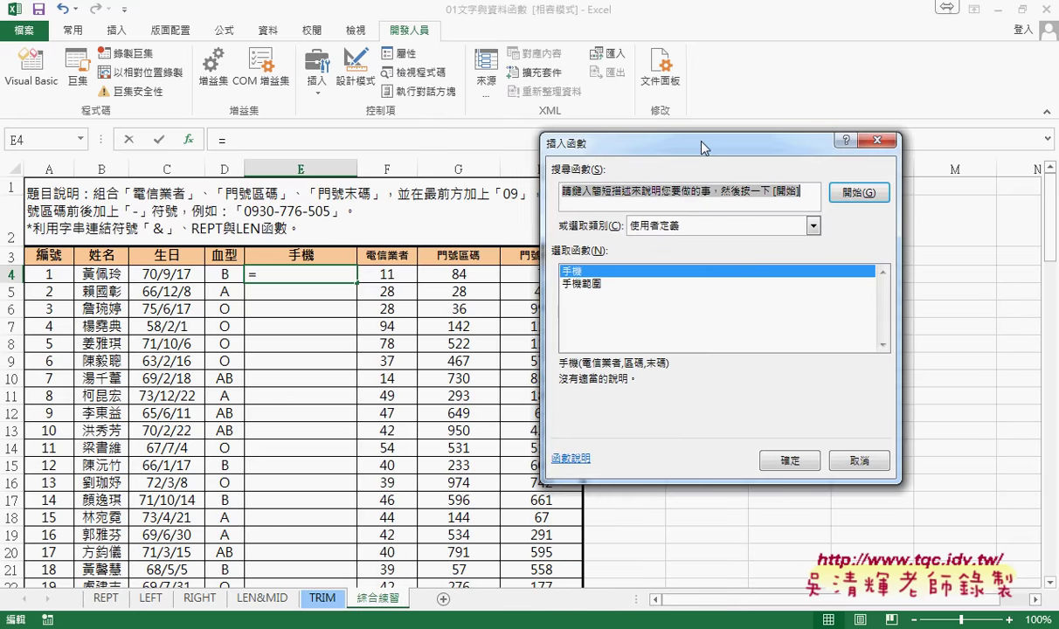
left_click_drag(526, 295, 744, 143)
left_click(629, 279)
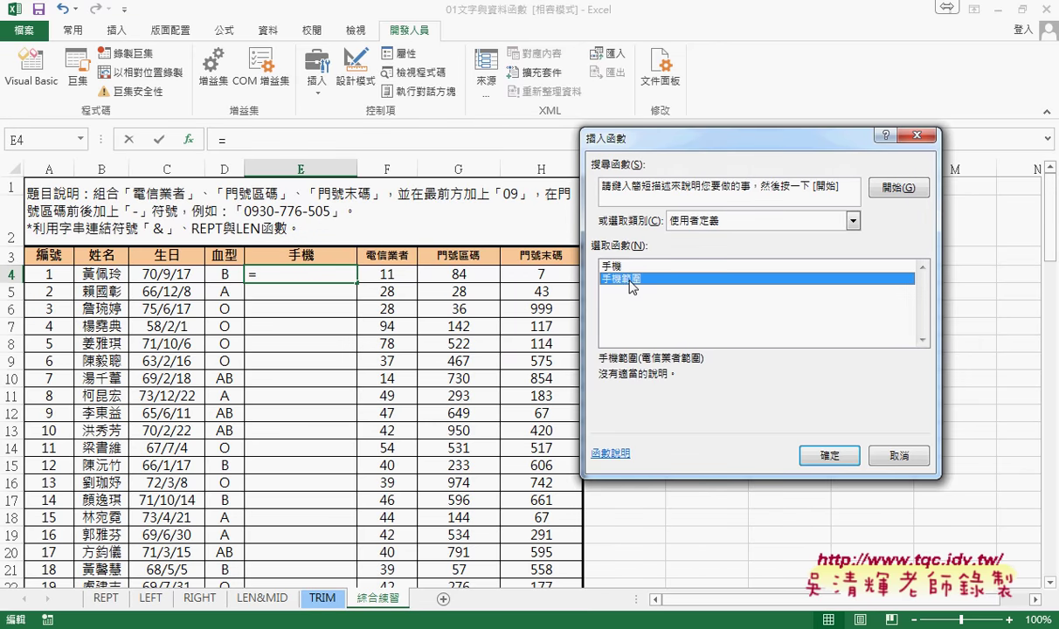
left_click(824, 455)
left_click_drag(669, 207, 678, 308)
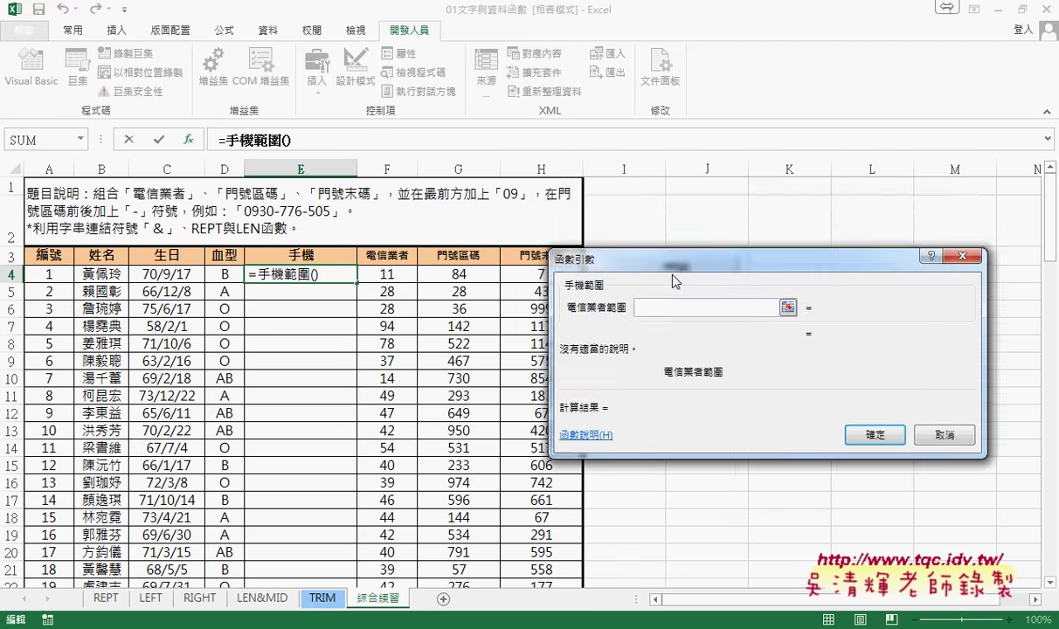
left_click_drag(375, 270, 573, 275)
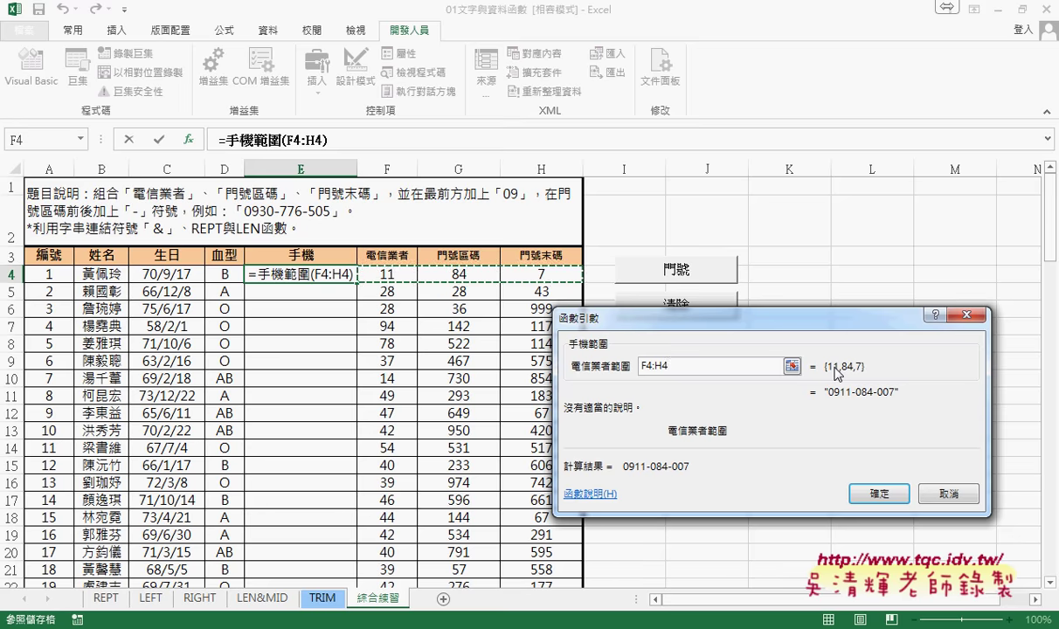
left_click(877, 494)
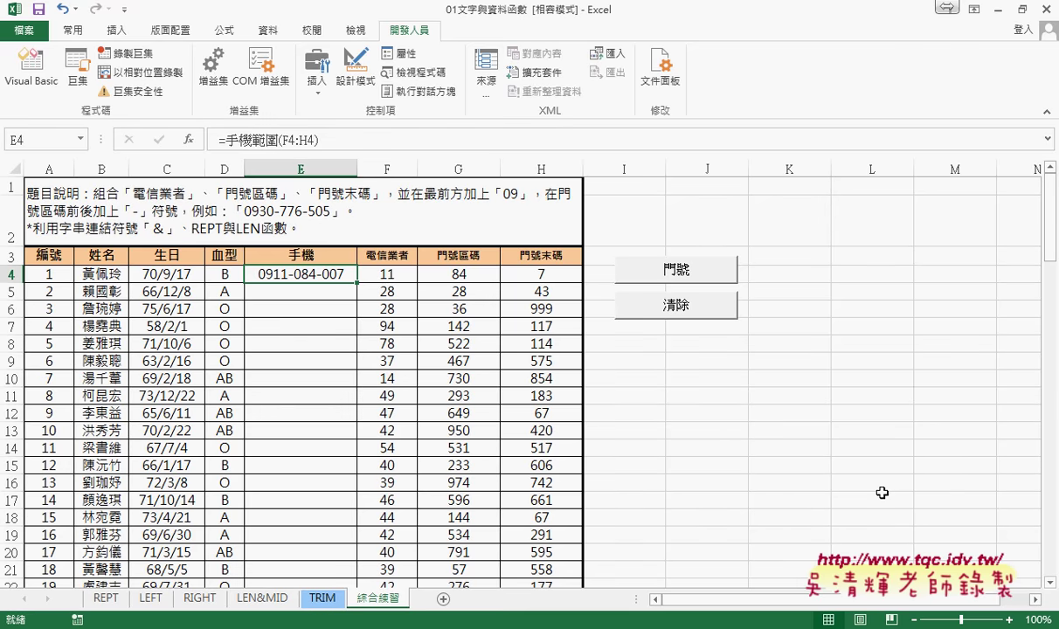
Fill the 手機範圍 formula down column E, delete the results, and reopen Insert Function for E4.
double_click(356, 282)
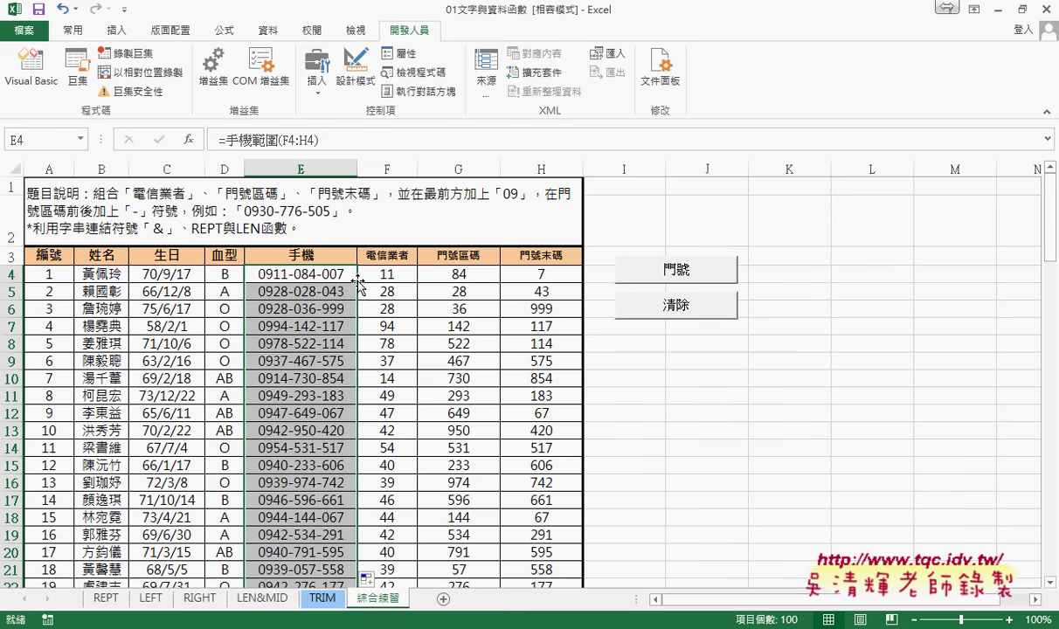
key("Delete")
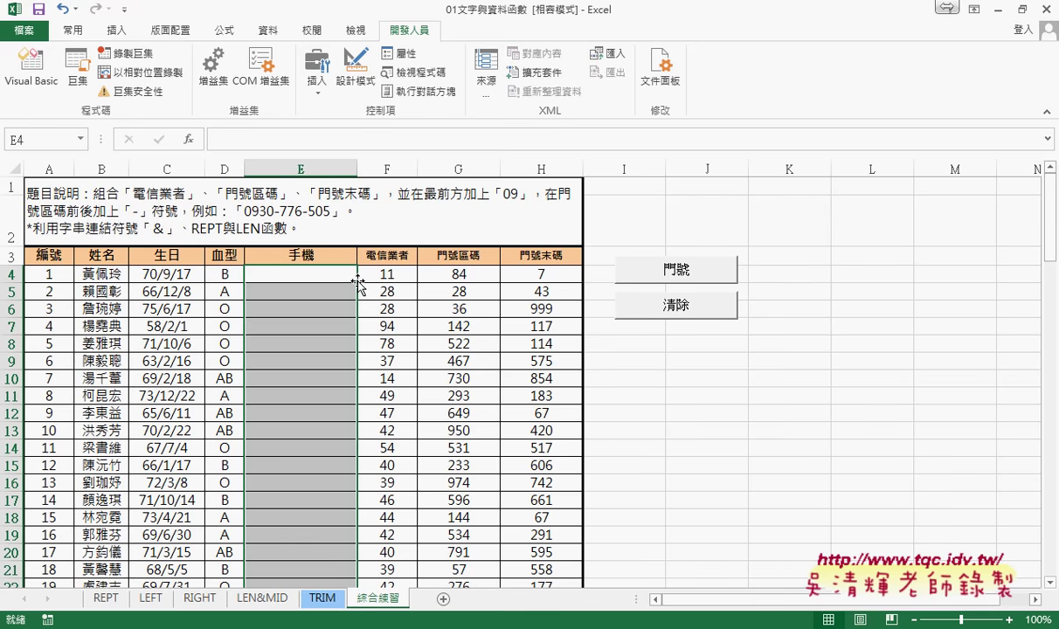
left_click(321, 276)
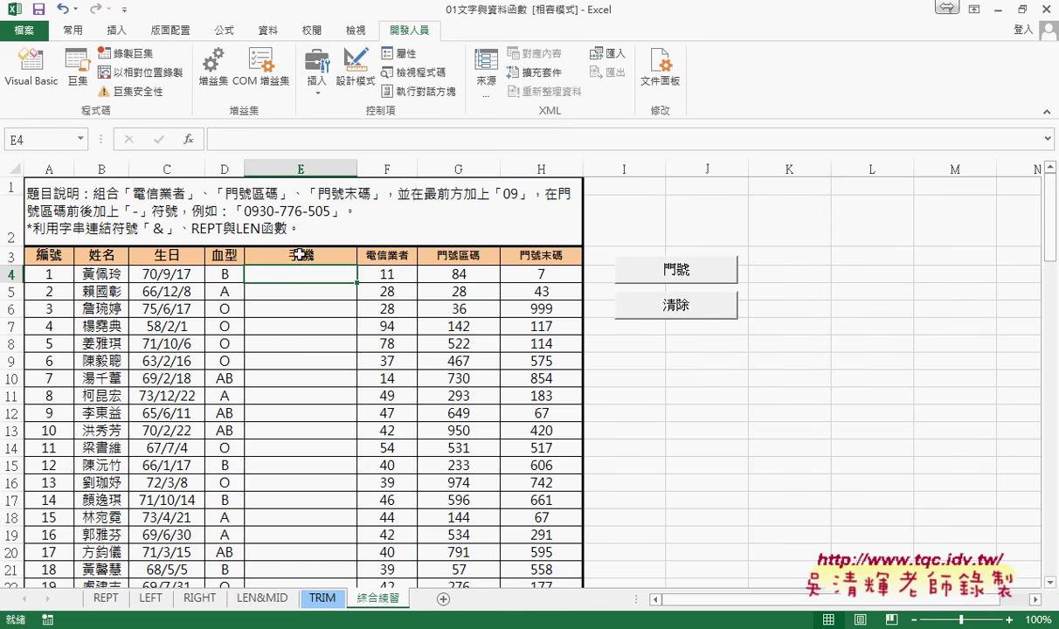
left_click(187, 139)
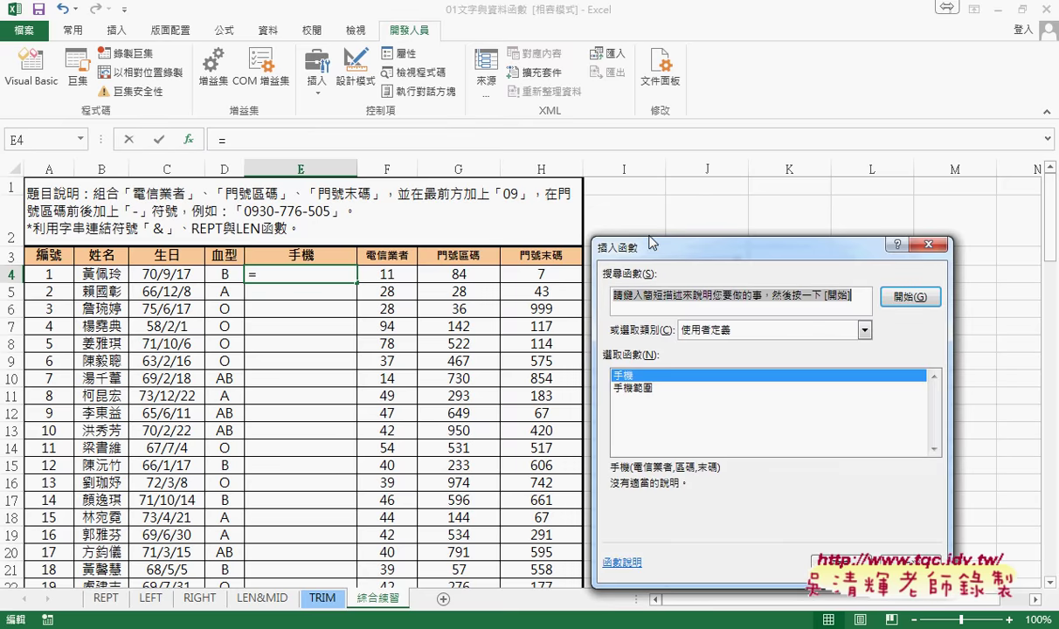
Filter the function list to 文字 and read the BIG5, CHAR and CONCATENATE descriptions.
left_click_drag(636, 247, 394, 141)
left_click(475, 226)
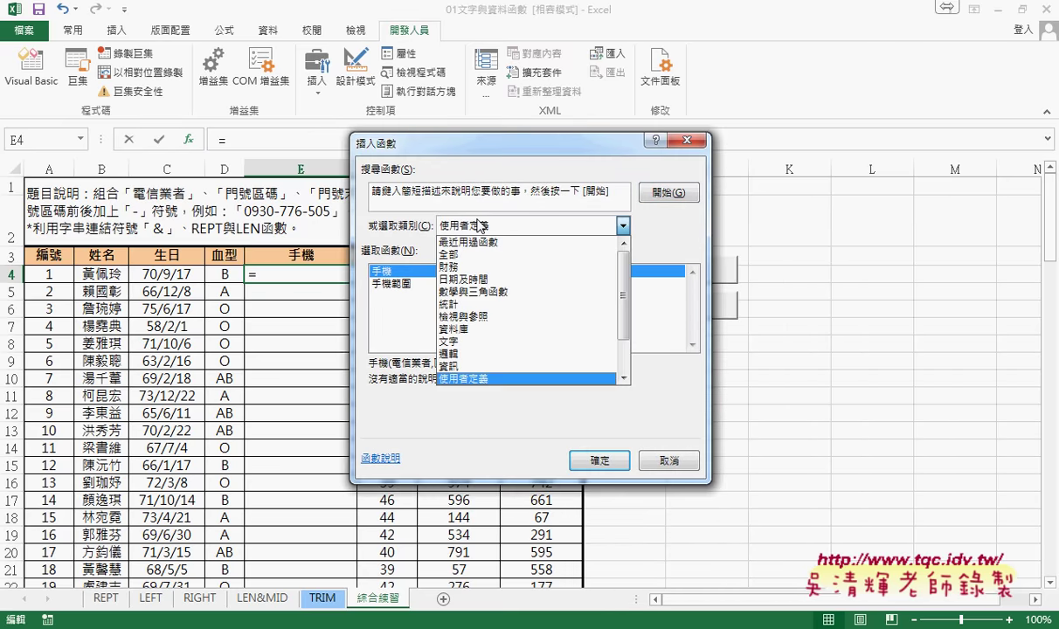
left_click(483, 342)
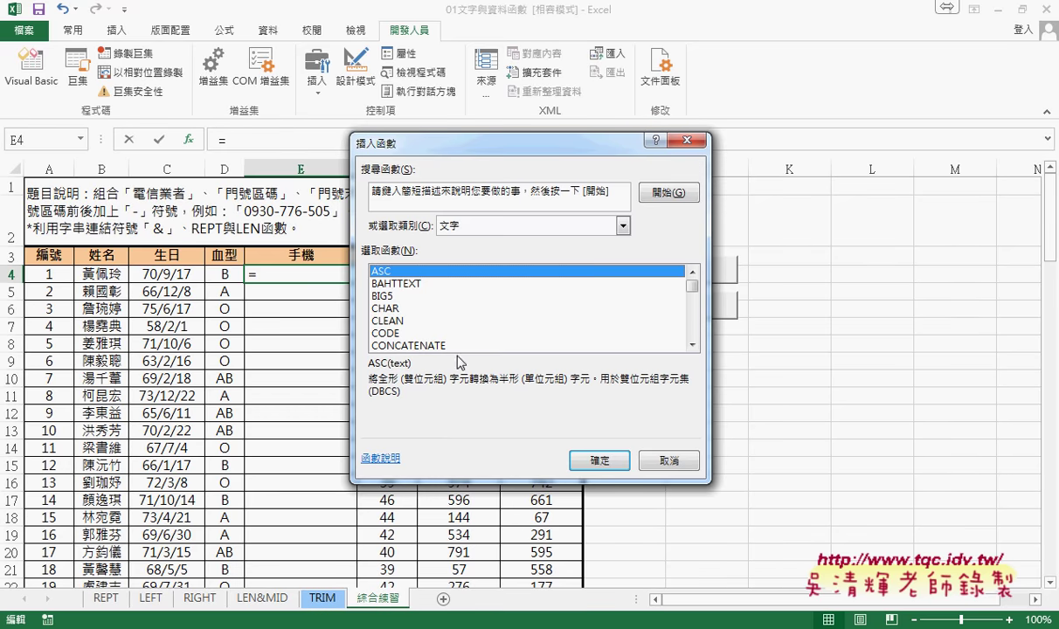
left_click(394, 297)
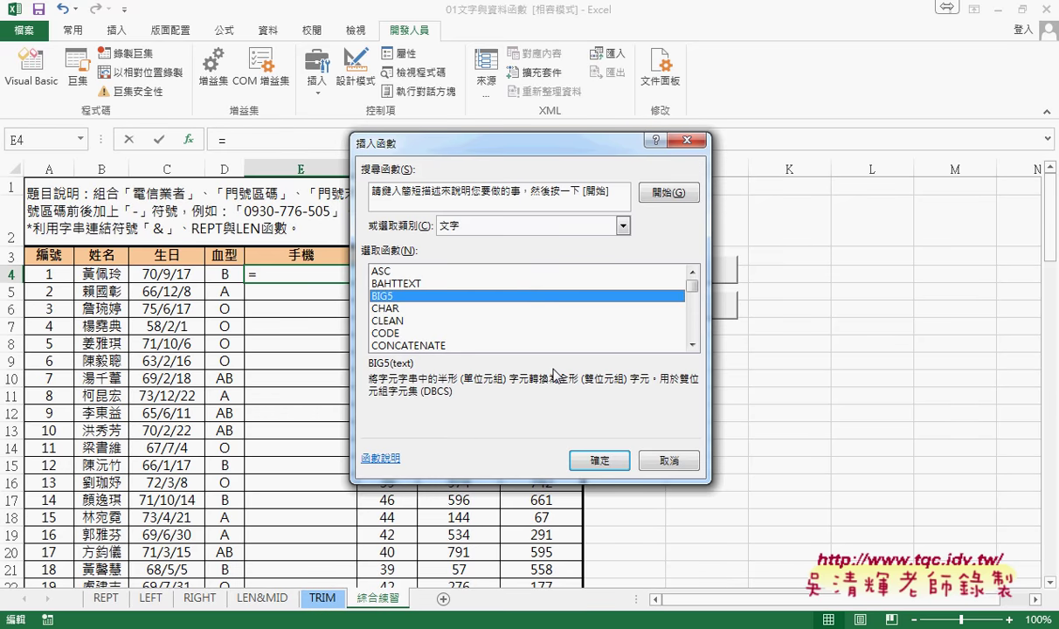
left_click(403, 310)
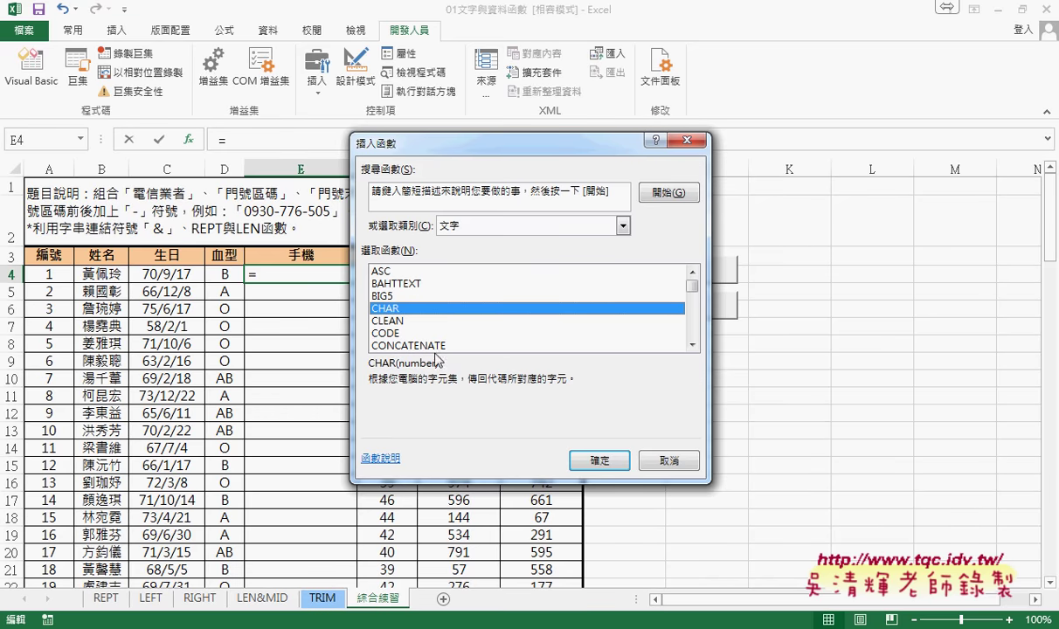
left_click(387, 320)
left_click(389, 332)
left_click(416, 346)
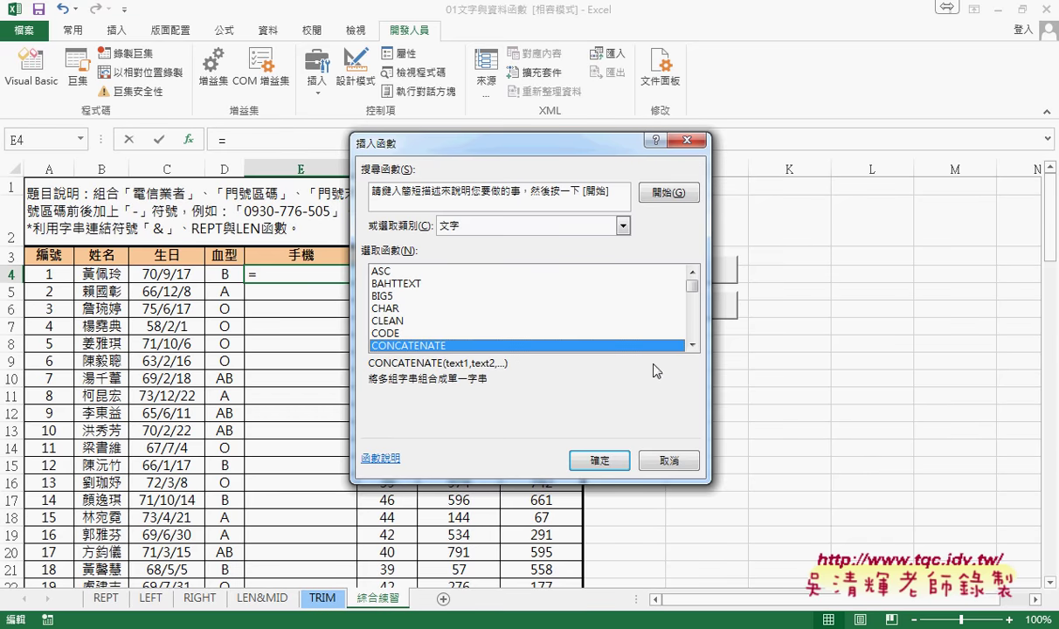
left_click(691, 345)
double_click(691, 345)
double_click(692, 345)
double_click(692, 345)
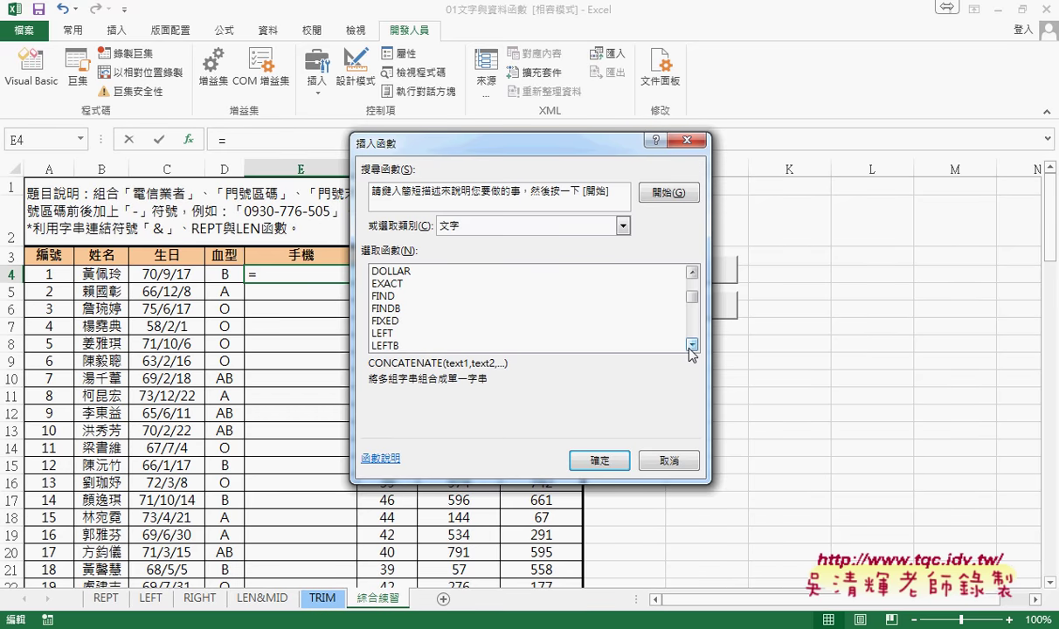
Cancel the dialog, switch to the REPT sheet, and start a REPT function in C3.
left_click(668, 460)
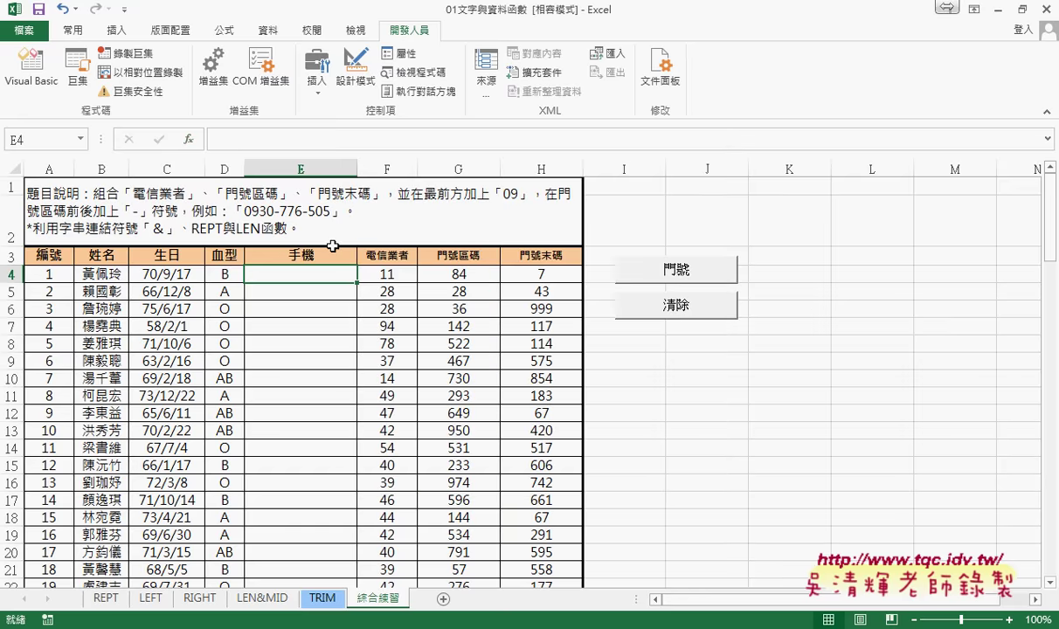
left_click(105, 599)
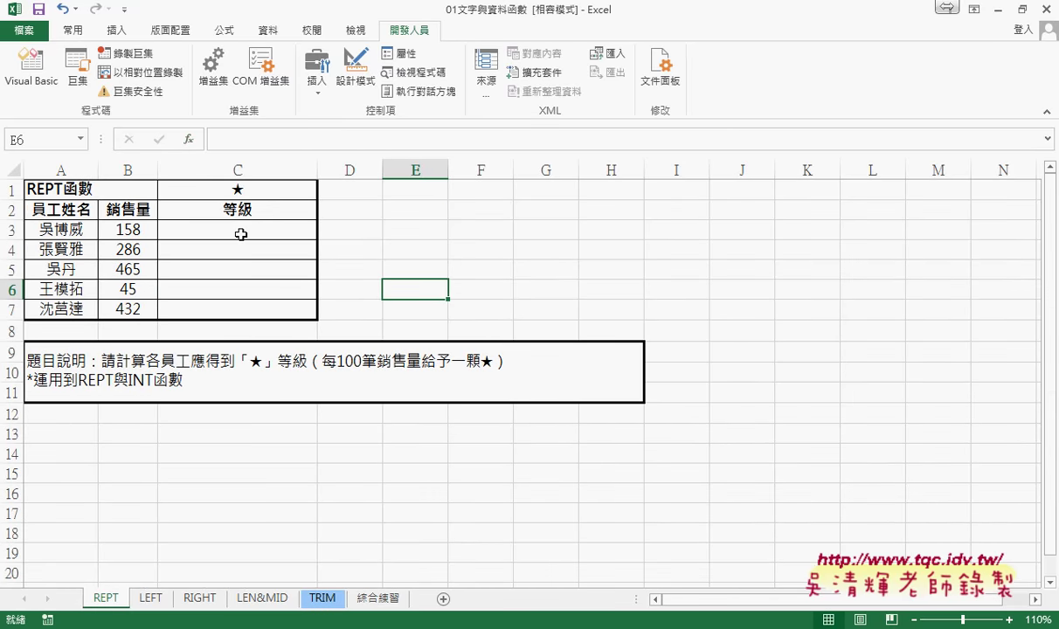
left_click(276, 240)
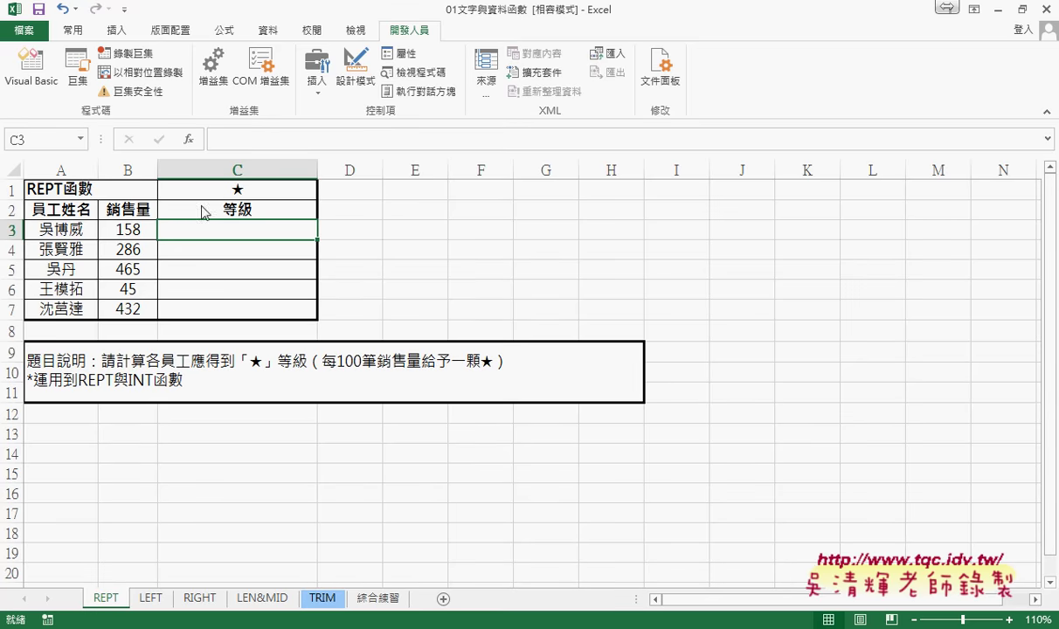
left_click(189, 139)
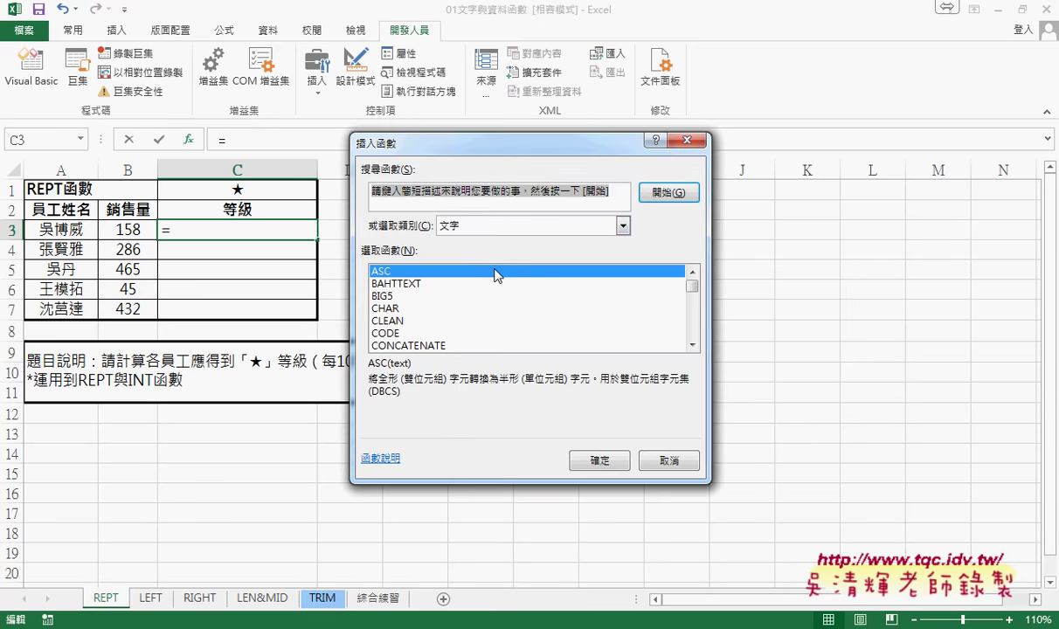
left_click_drag(693, 278, 692, 312)
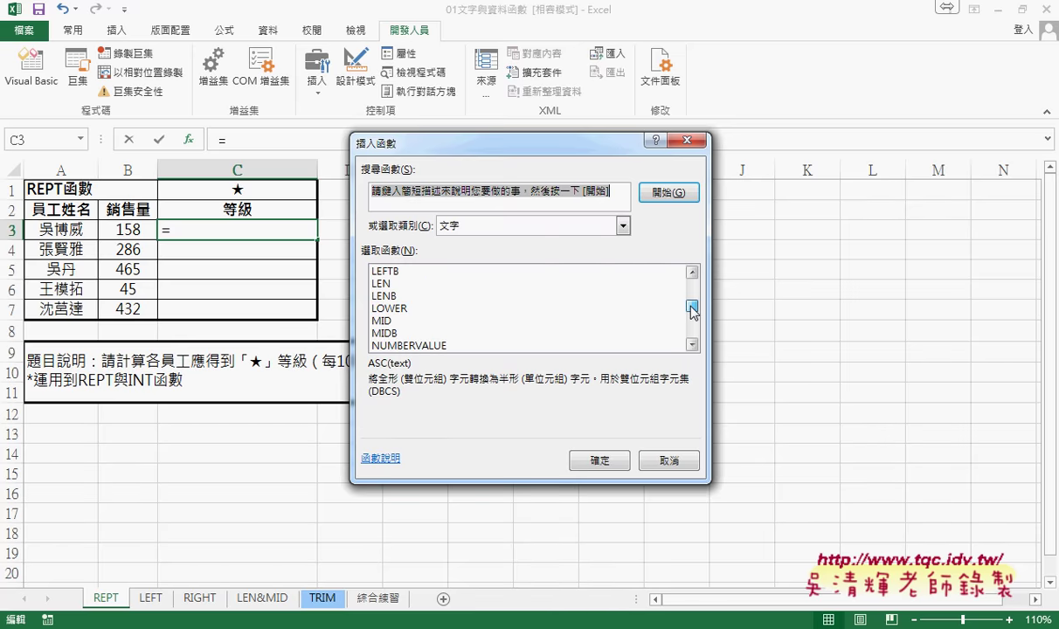
left_click(384, 333)
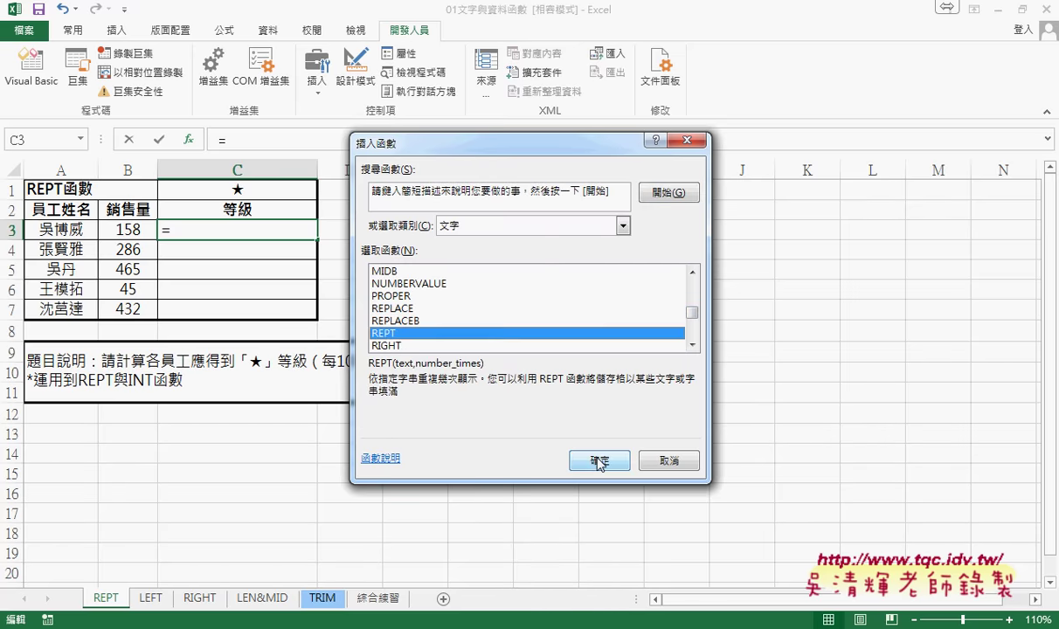
left_click(599, 460)
left_click_drag(444, 179, 564, 187)
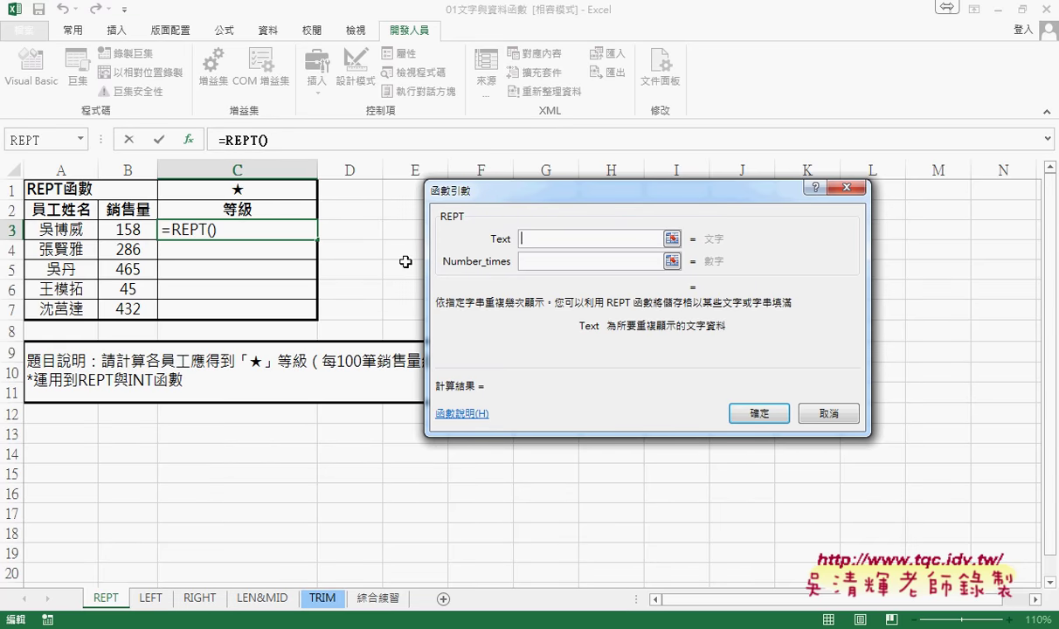
Set REPT's Text argument to C$1 and its Number_times to B3.
left_click(263, 188)
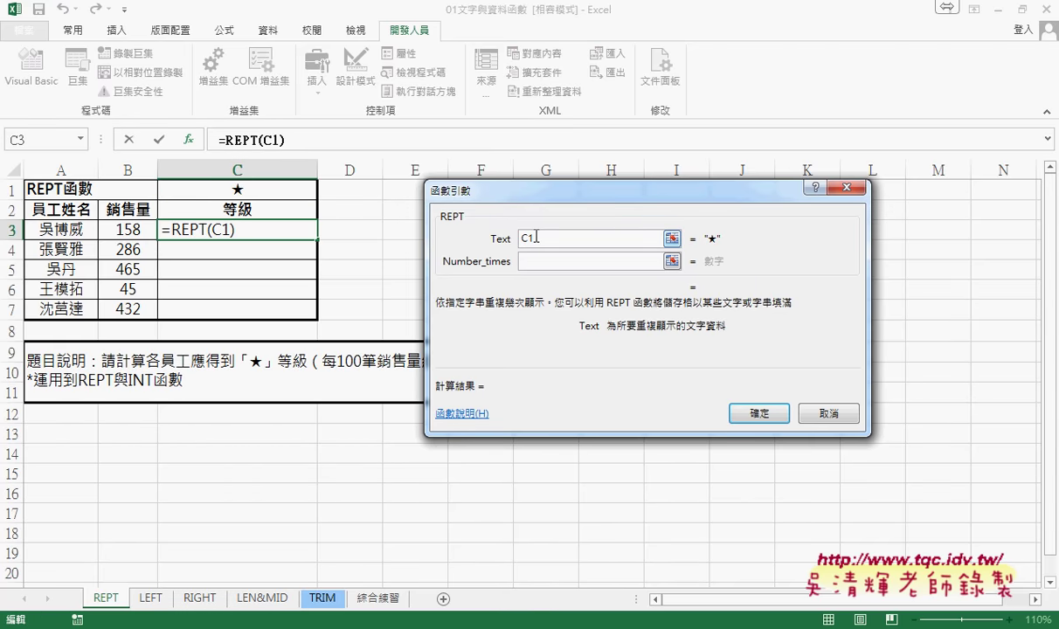
key("F4")
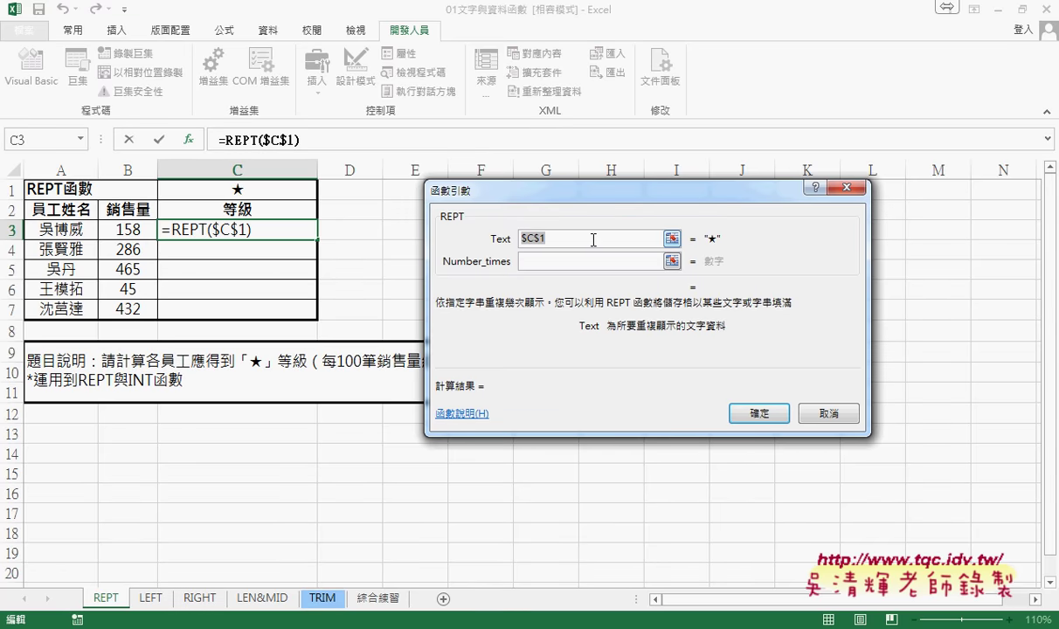
key("F4")
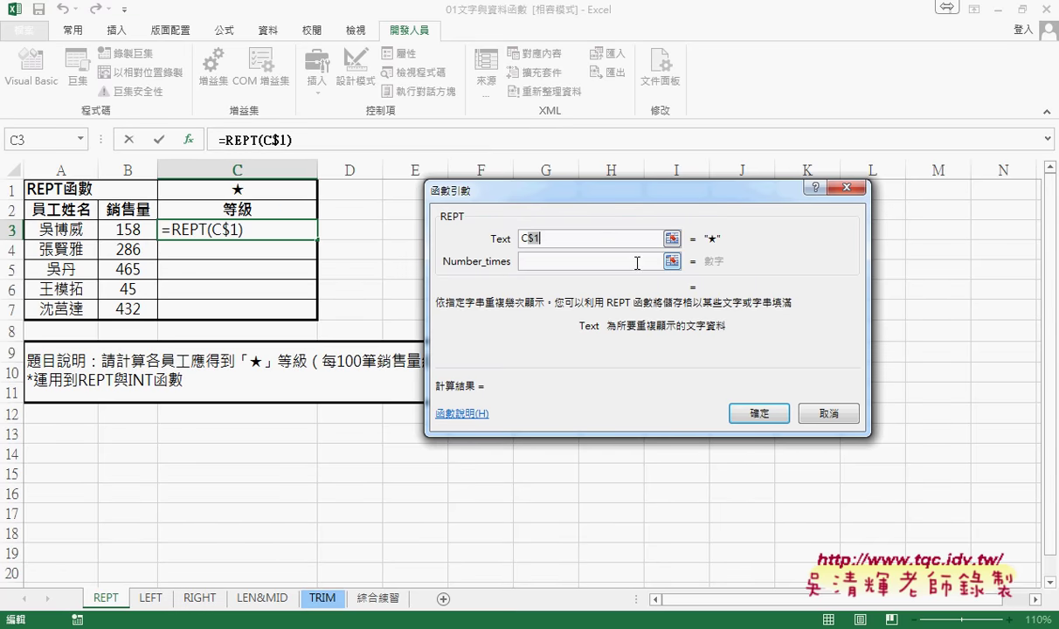
left_click(546, 262)
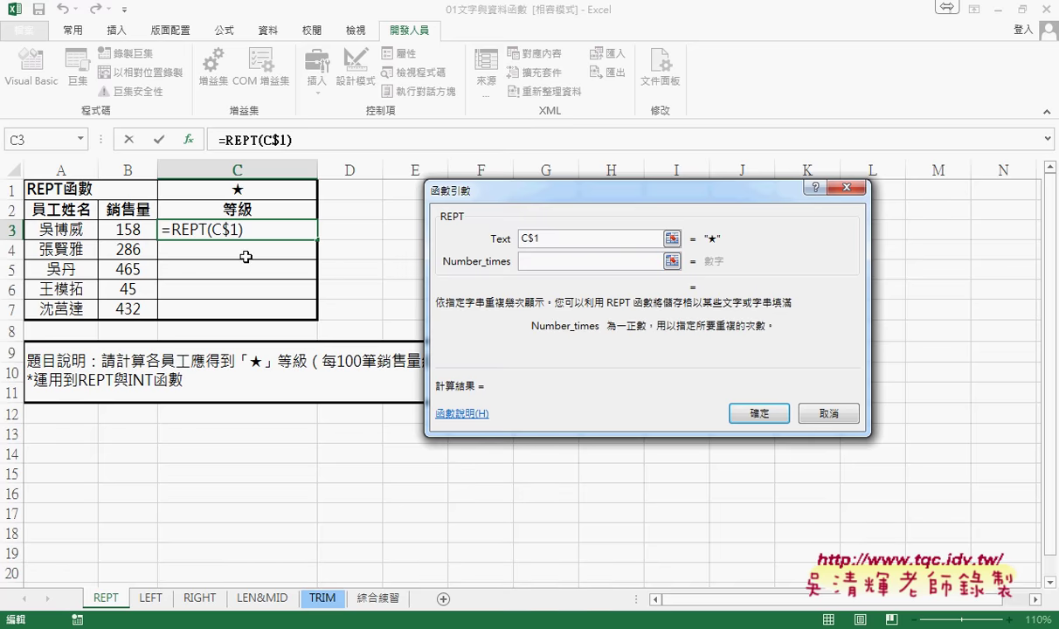
left_click(128, 227)
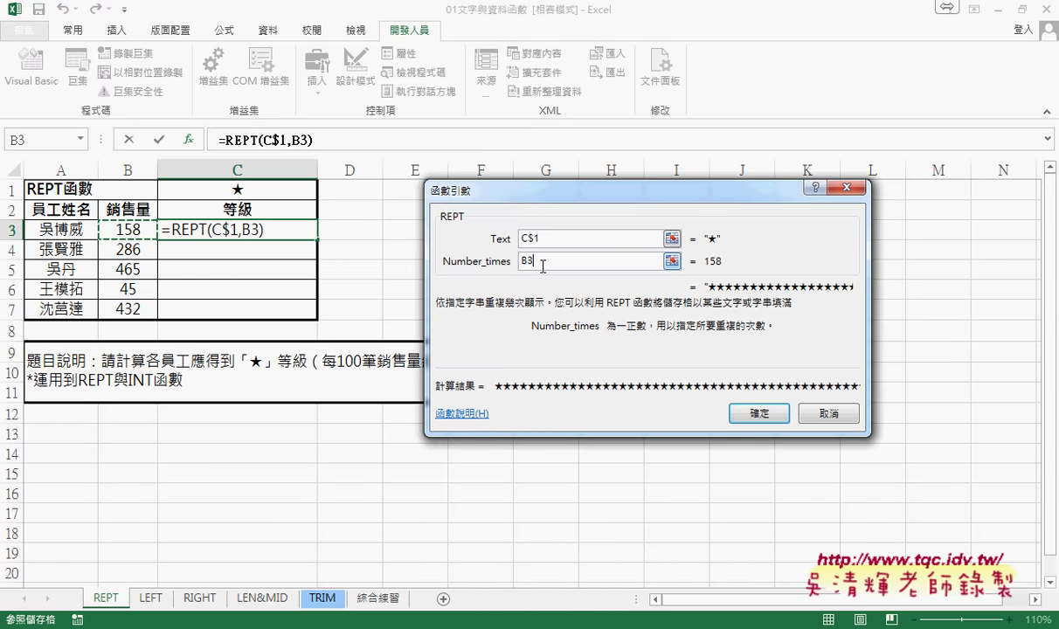
Make Number_times INT(B3/100) and confirm =REPT(C$1,INT(B3/100)) in C3.
type("/10")
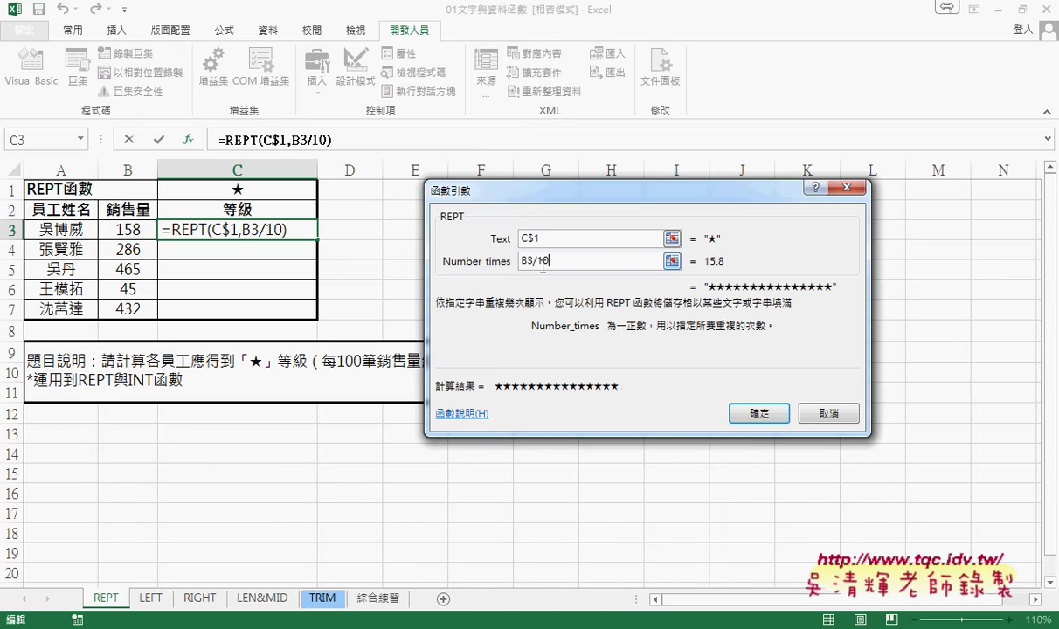
type("0")
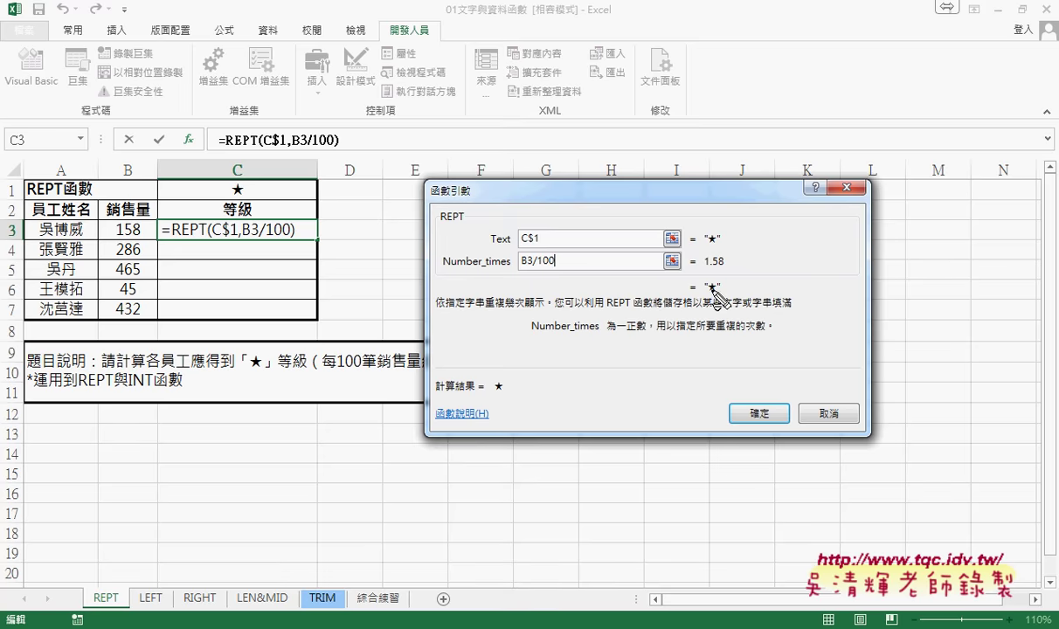
left_click_drag(521, 267, 560, 267)
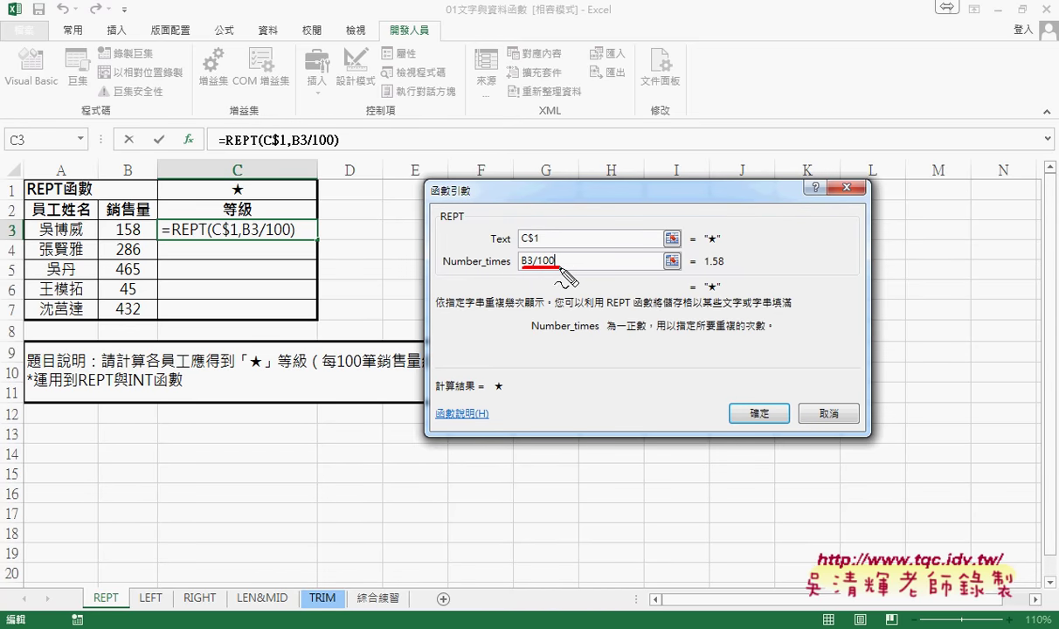
left_click_drag(704, 269, 725, 268)
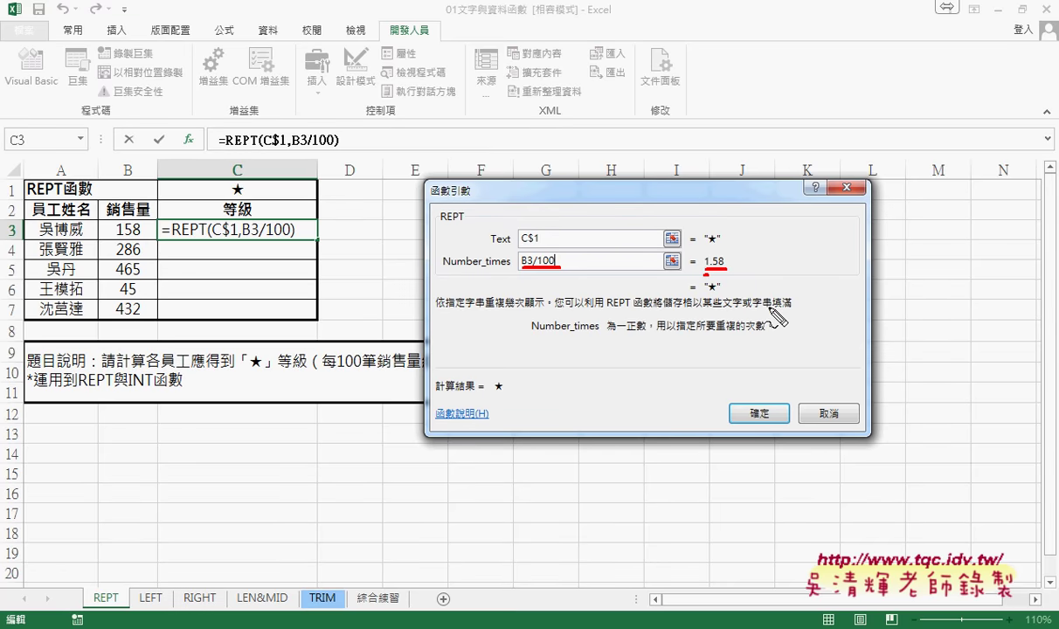
key("Escape")
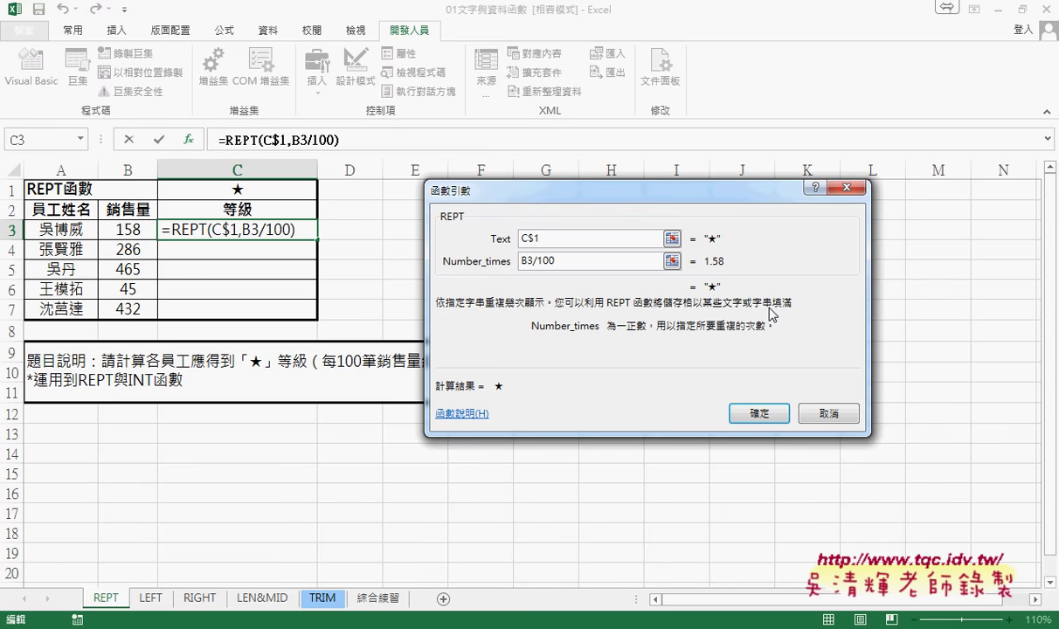
left_click_drag(556, 261, 522, 260)
left_click(521, 260)
type("in")
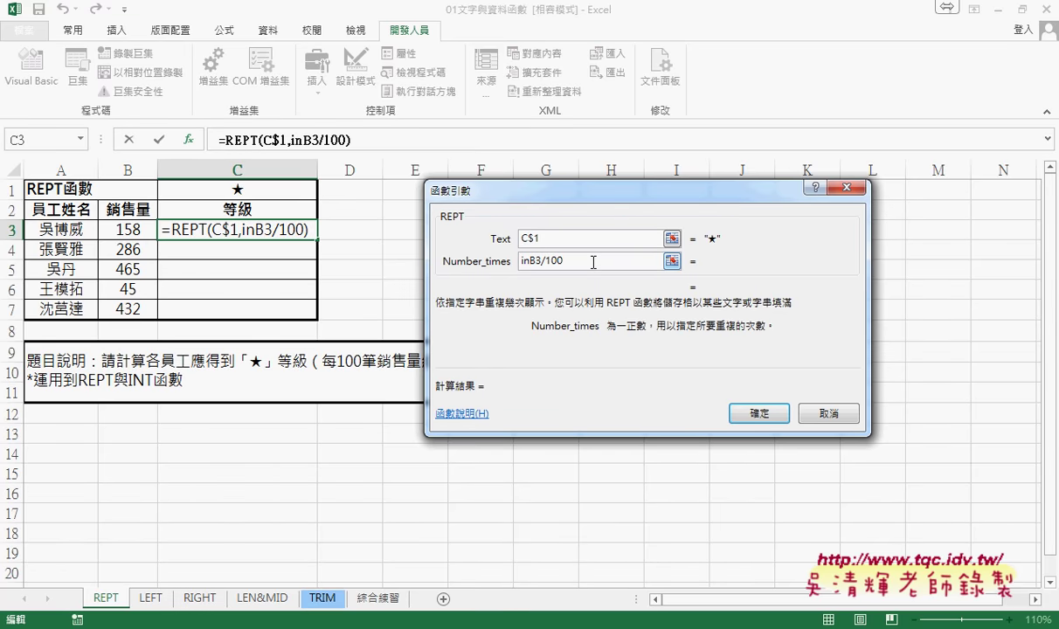
type("t")
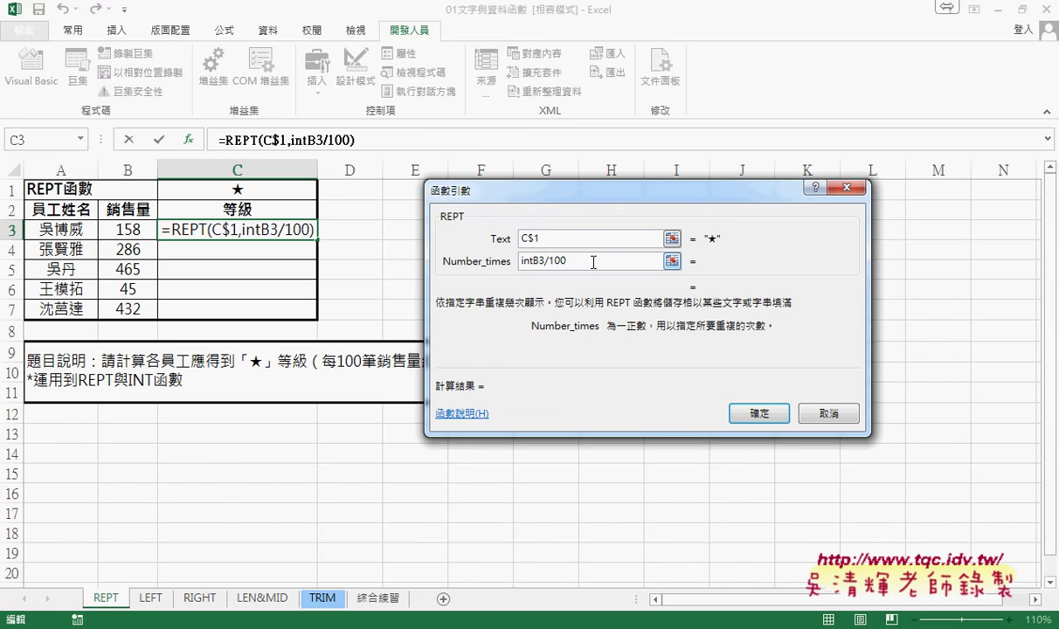
type("(")
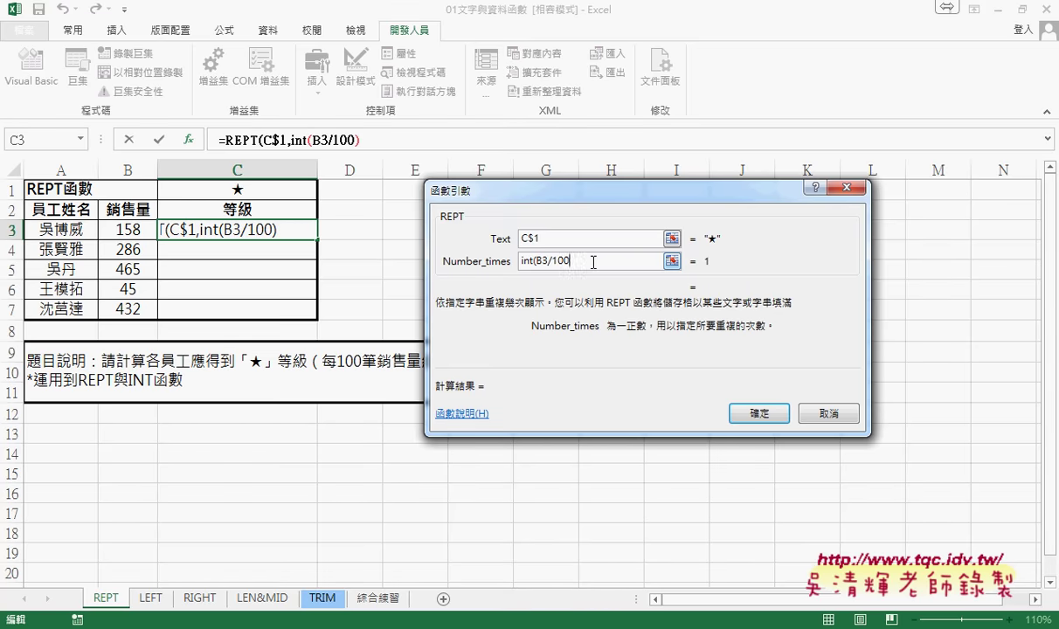
type(")")
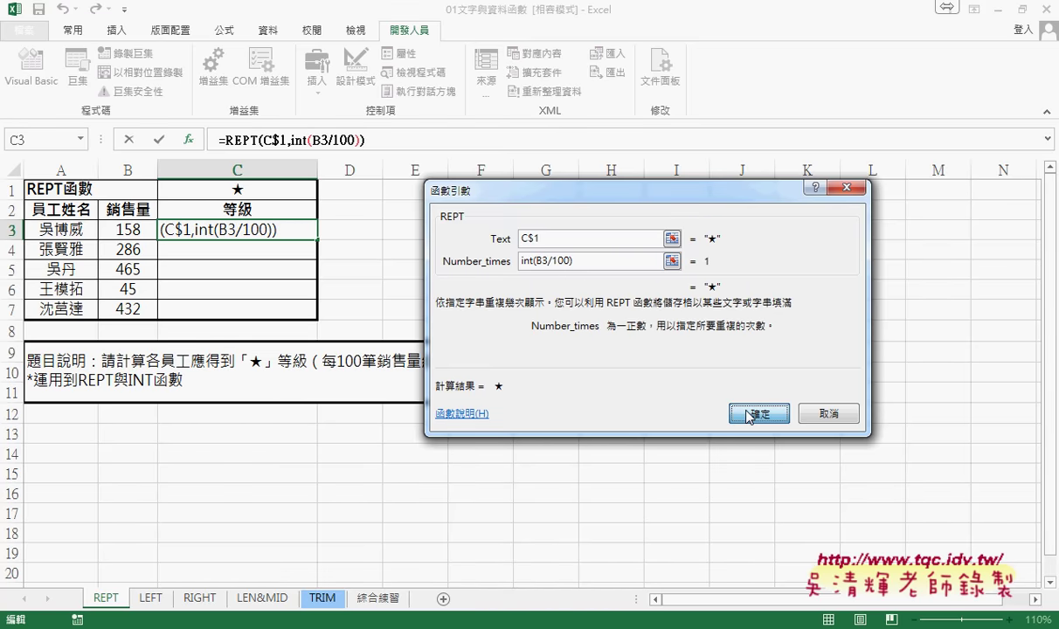
left_click(745, 411)
Centre C3 and fill the star formula down to C7.
left_click(73, 30)
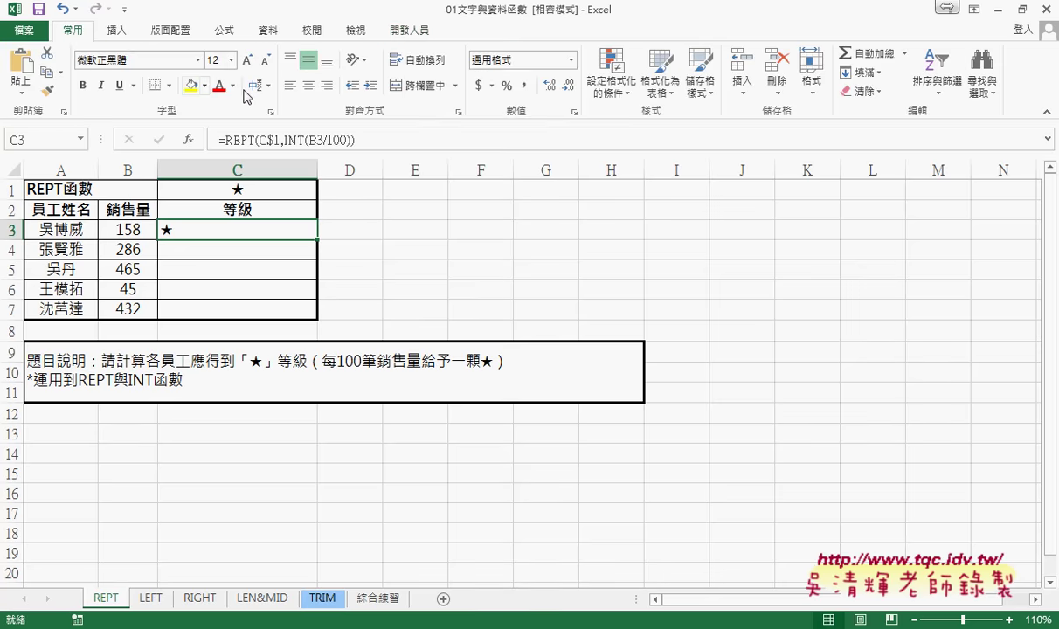
left_click(309, 85)
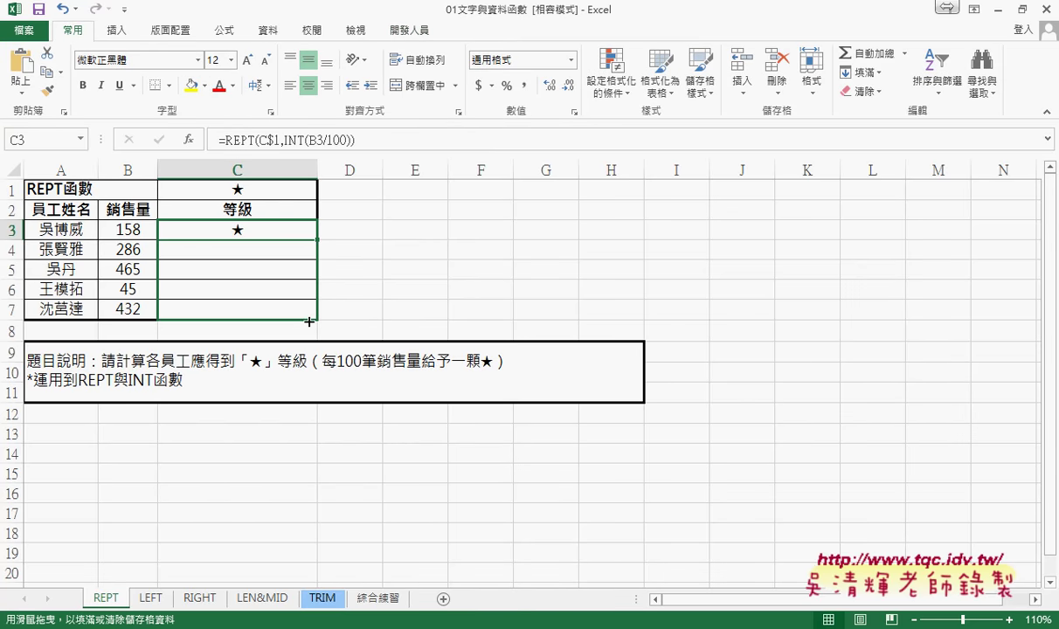
left_click_drag(318, 242, 318, 314)
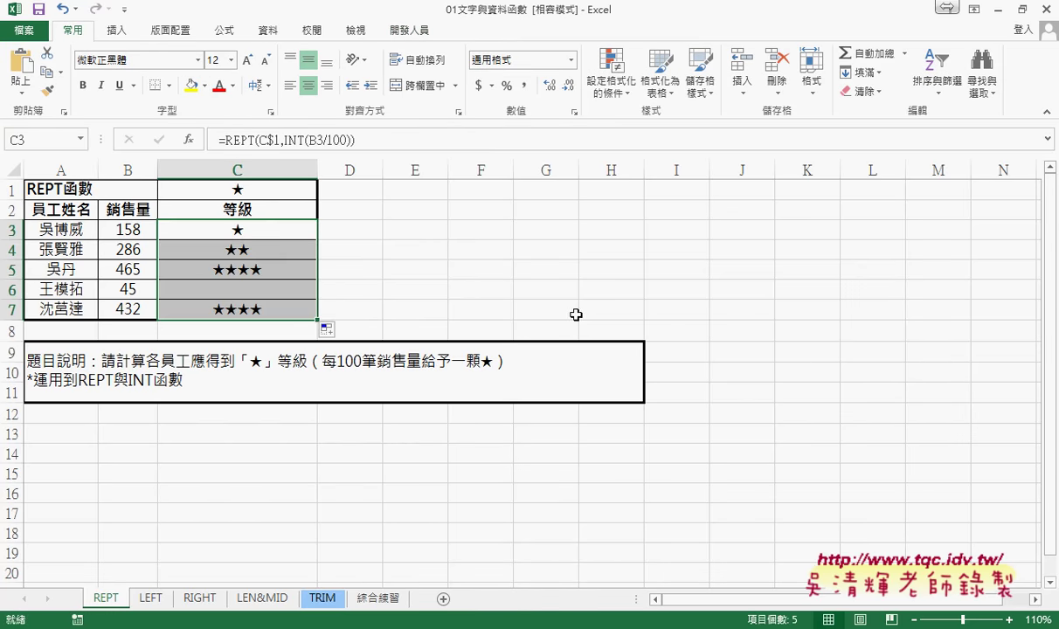
Switch to the LEFT sheet and select C3, then D10 where the salutation goes.
left_click(149, 600)
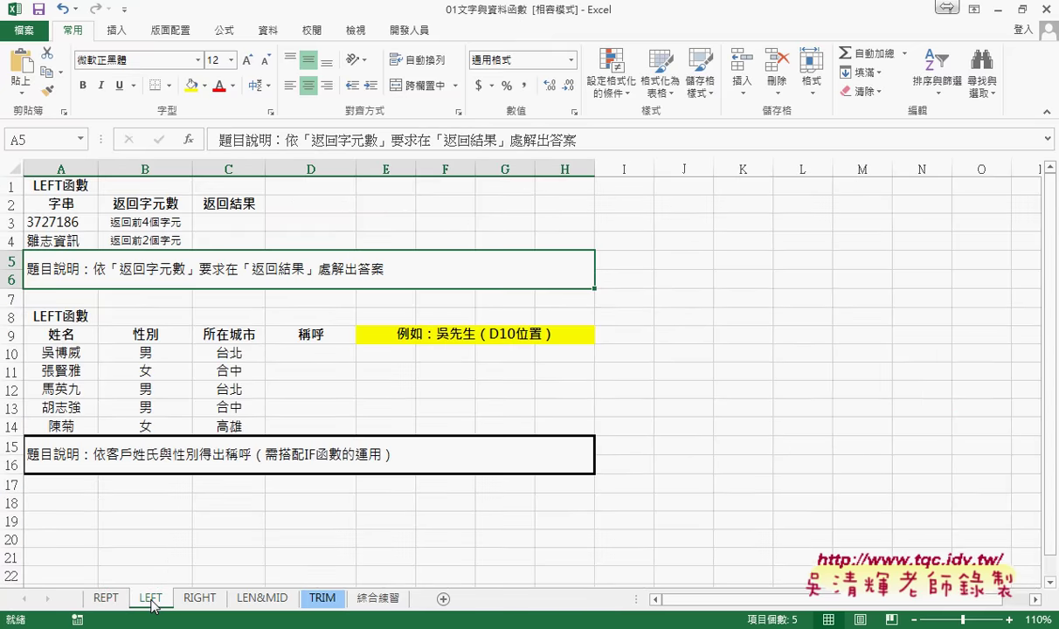
left_click(228, 221)
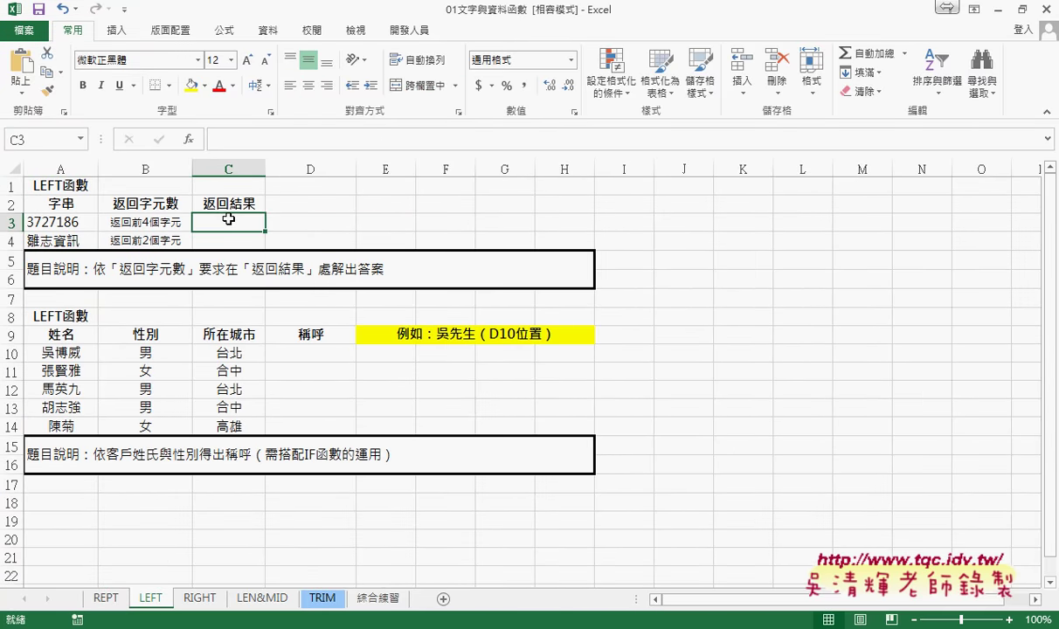
left_click(322, 349)
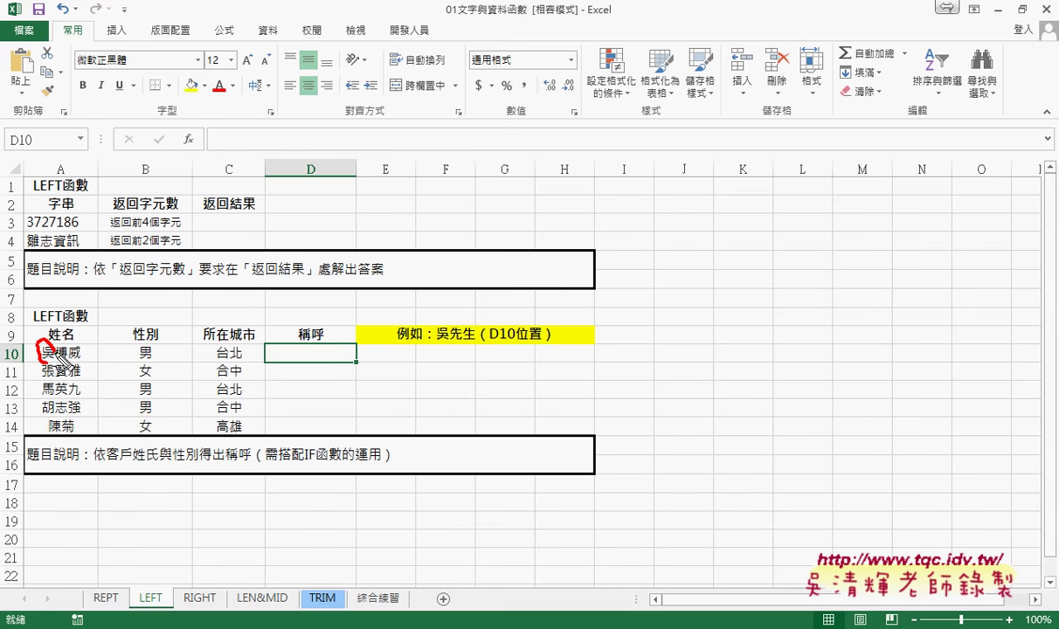
Mark the surname 吳, the 男 gender, 先生 and the IF hint in red ink, then clear it.
left_click_drag(49, 342, 44, 362)
left_click_drag(25, 324, 56, 321)
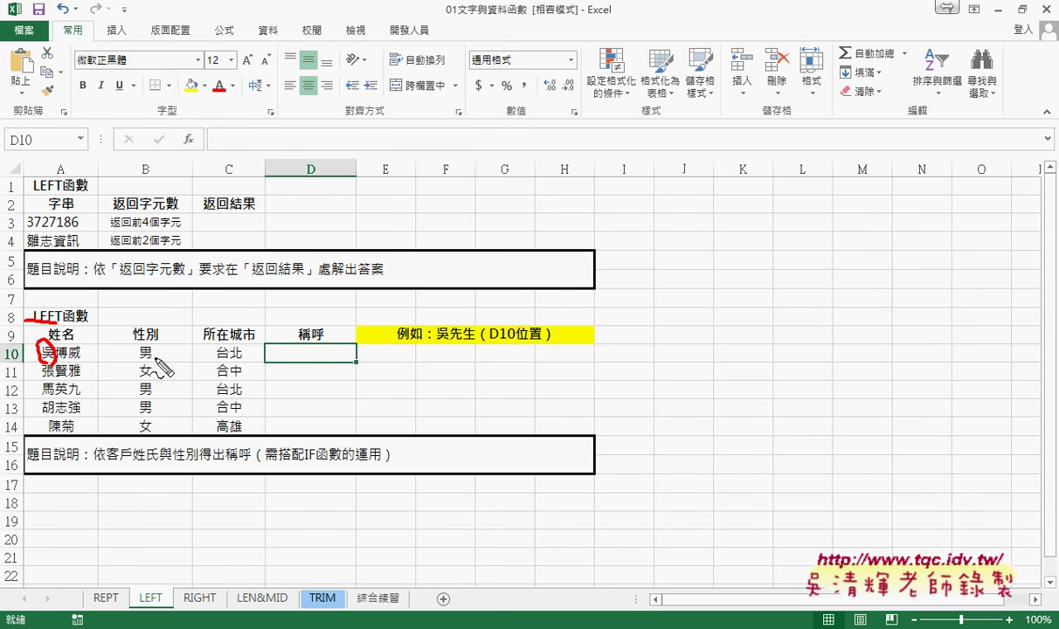
left_click_drag(142, 357, 149, 358)
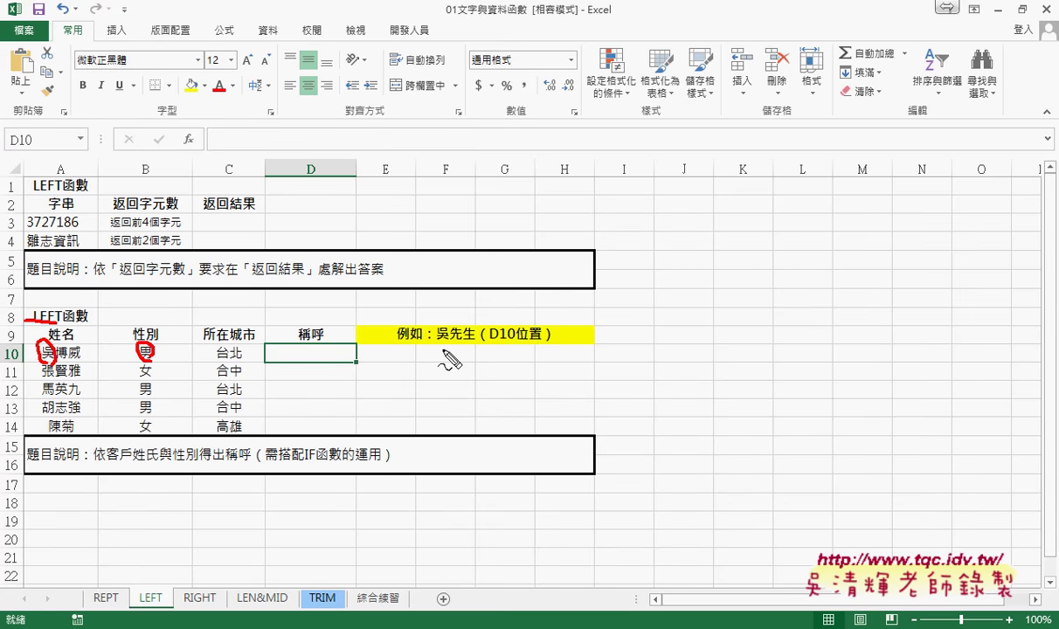
left_click_drag(450, 343, 472, 342)
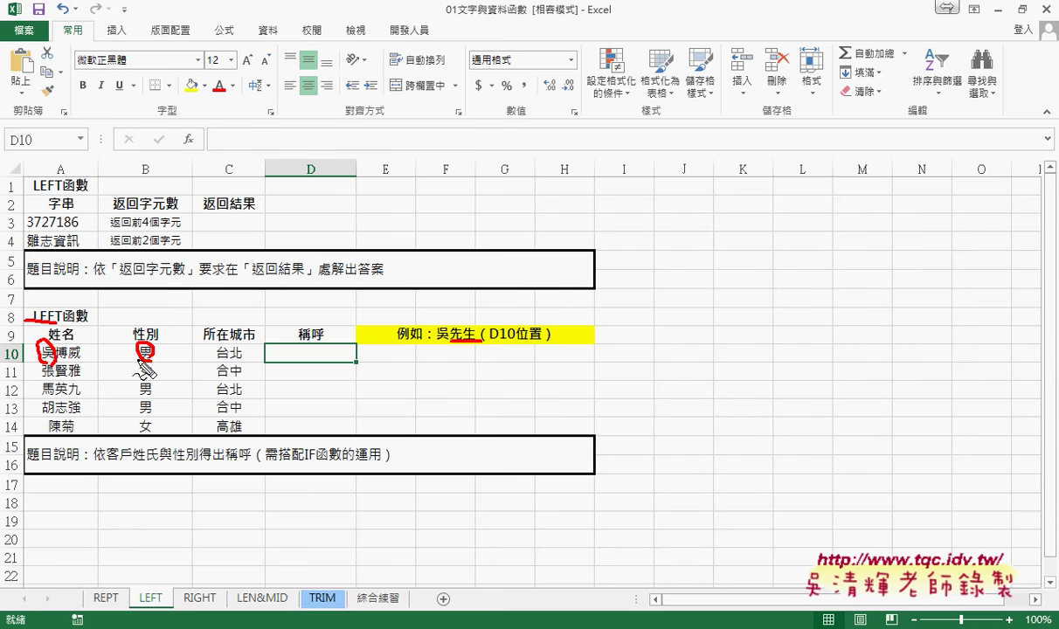
left_click_drag(138, 359, 160, 359)
mouse_move(304, 468)
left_mouse_down()
mouse_move(321, 465)
mouse_move(316, 437)
left_mouse_up()
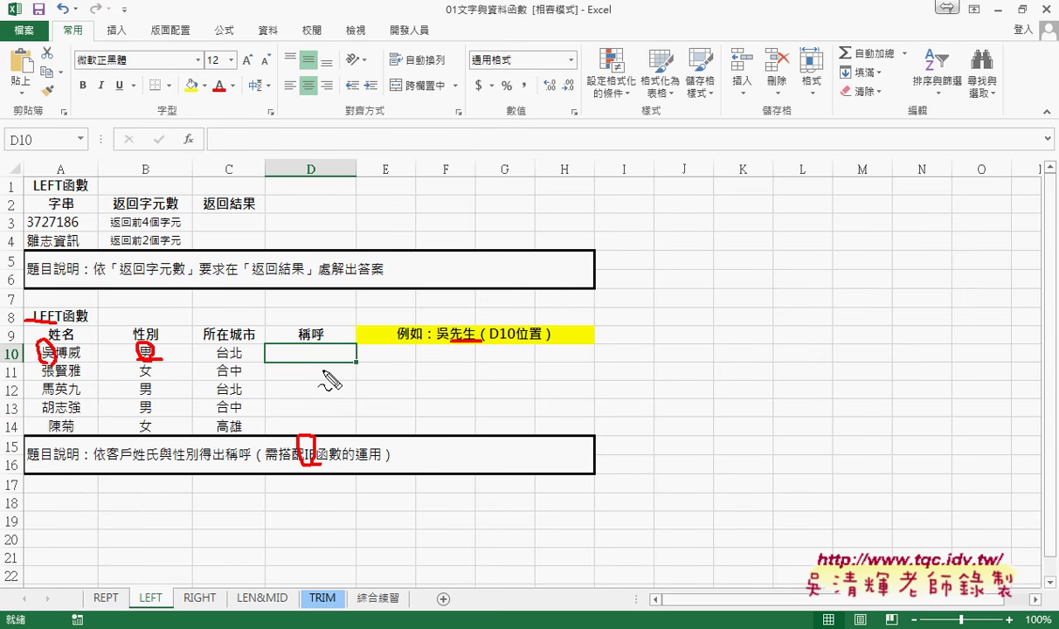
key("Escape")
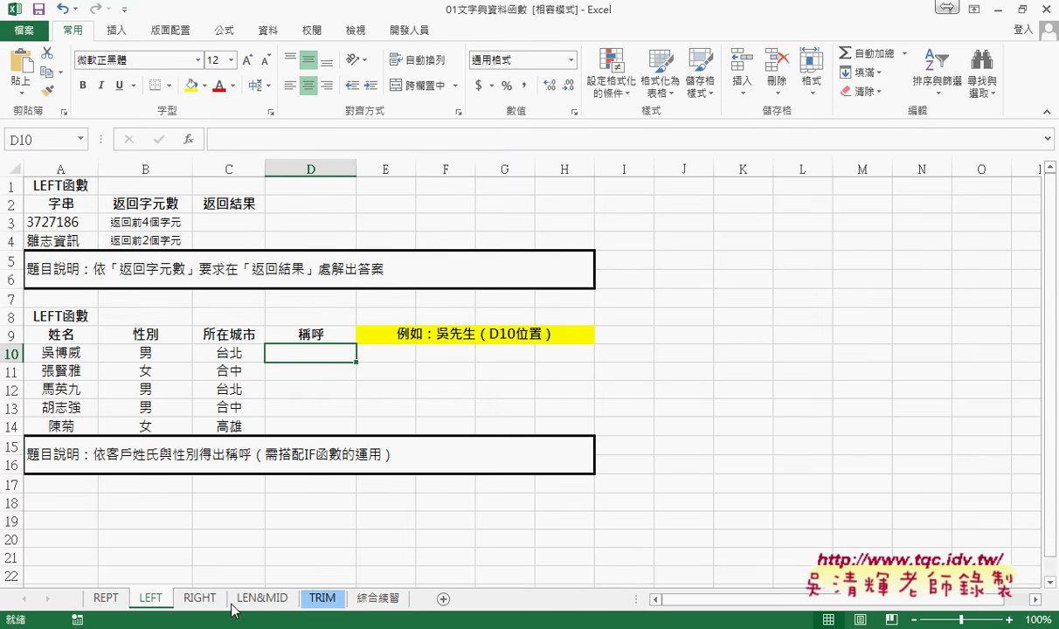
Go to the LEN&MID sheet and start inserting a function into C3 under 長度.
left_click(201, 600)
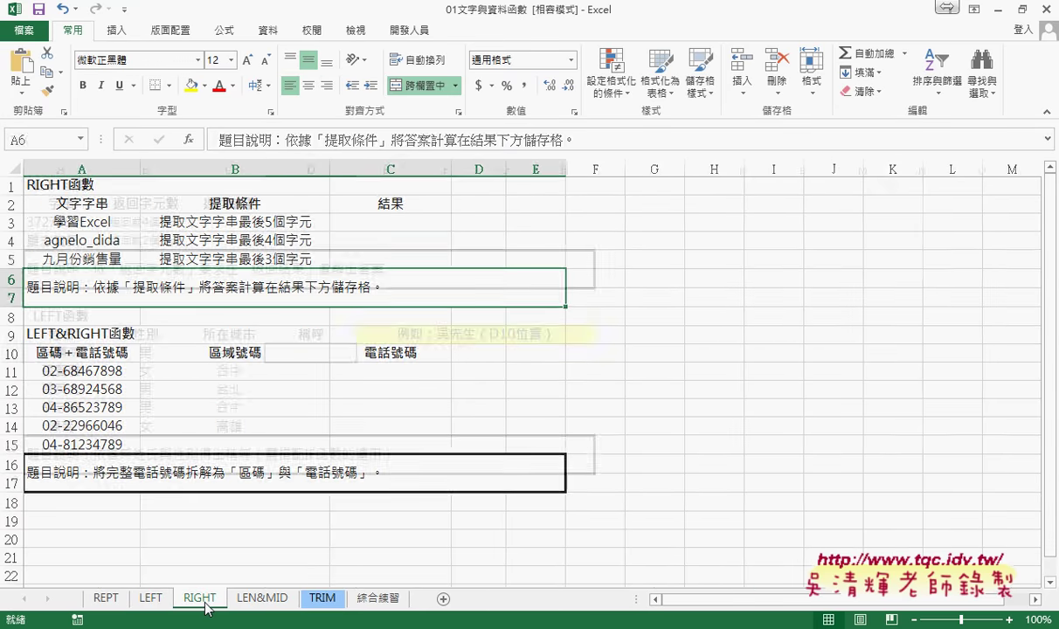
left_click(262, 599)
scroll(385, 520, "up", 3)
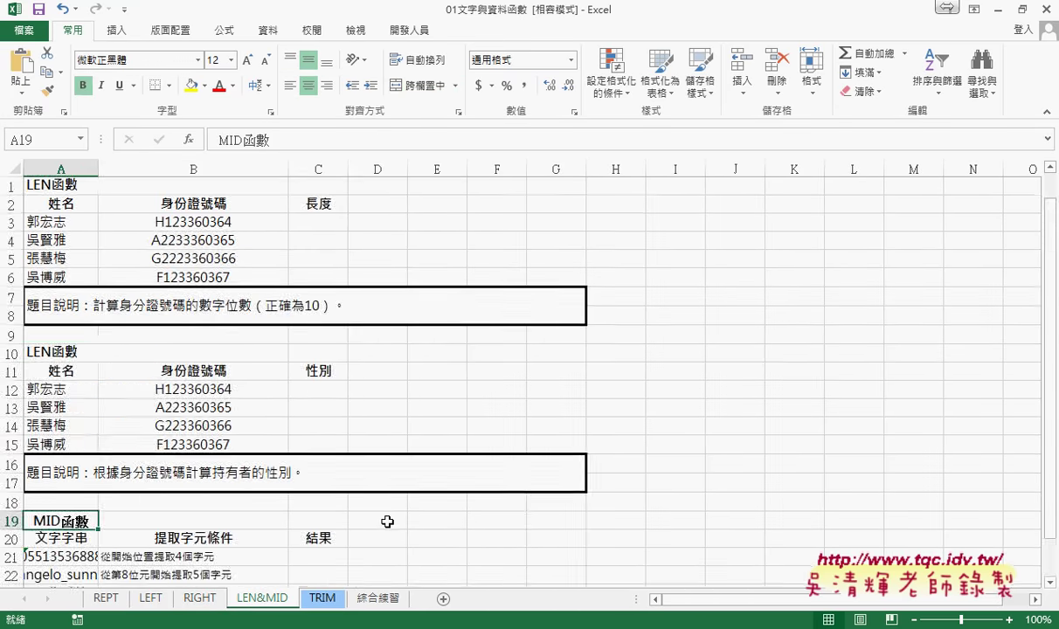
left_click(340, 220)
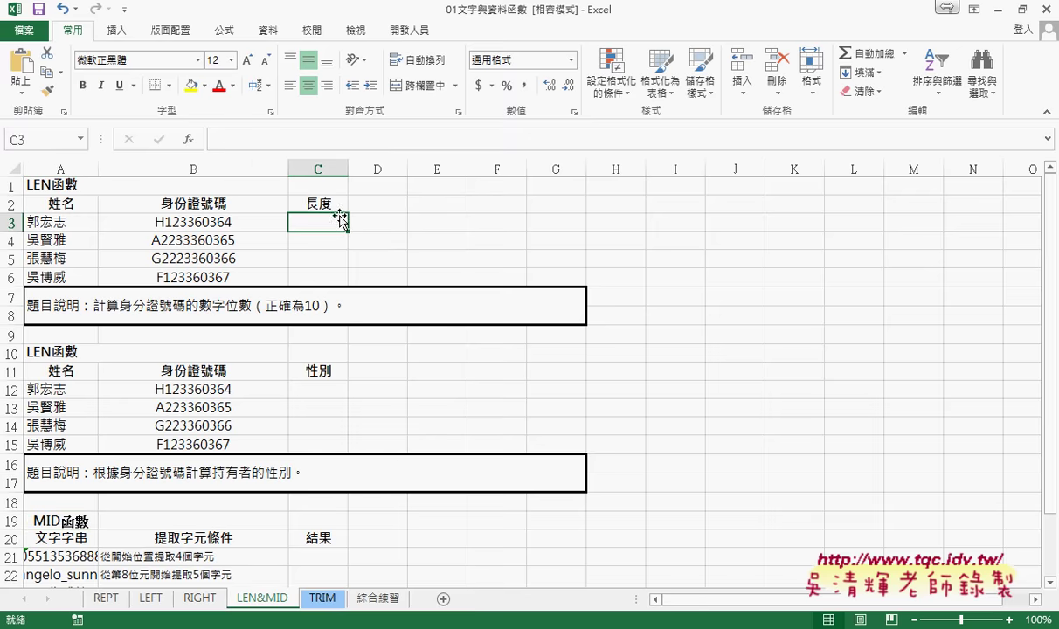
left_click(187, 139)
Compare the LEN and LENB descriptions among the Text functions.
left_click_drag(809, 293, 809, 308)
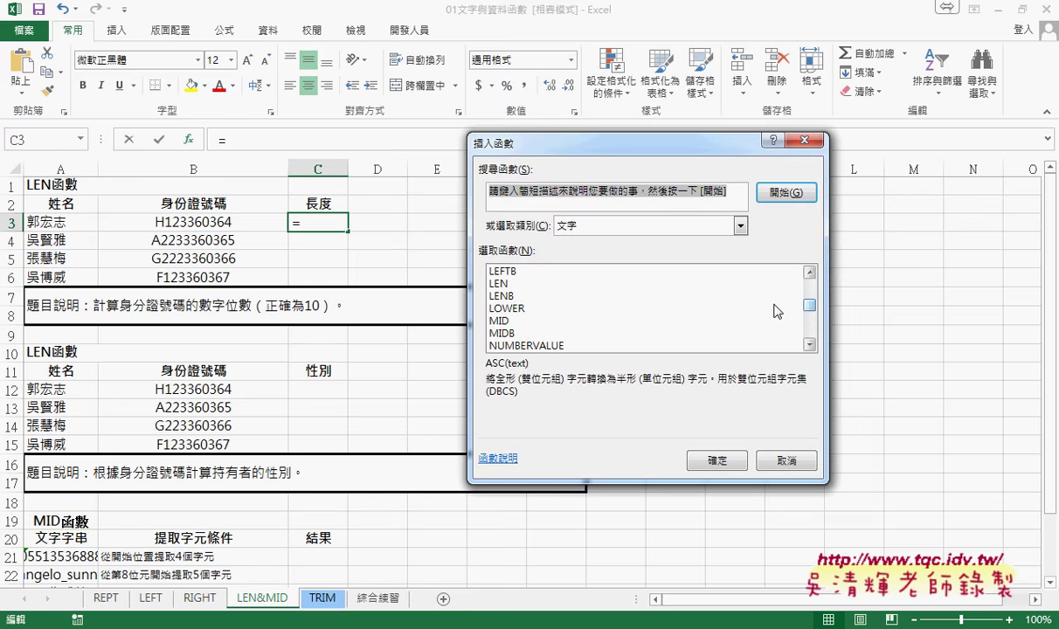
left_click(502, 283)
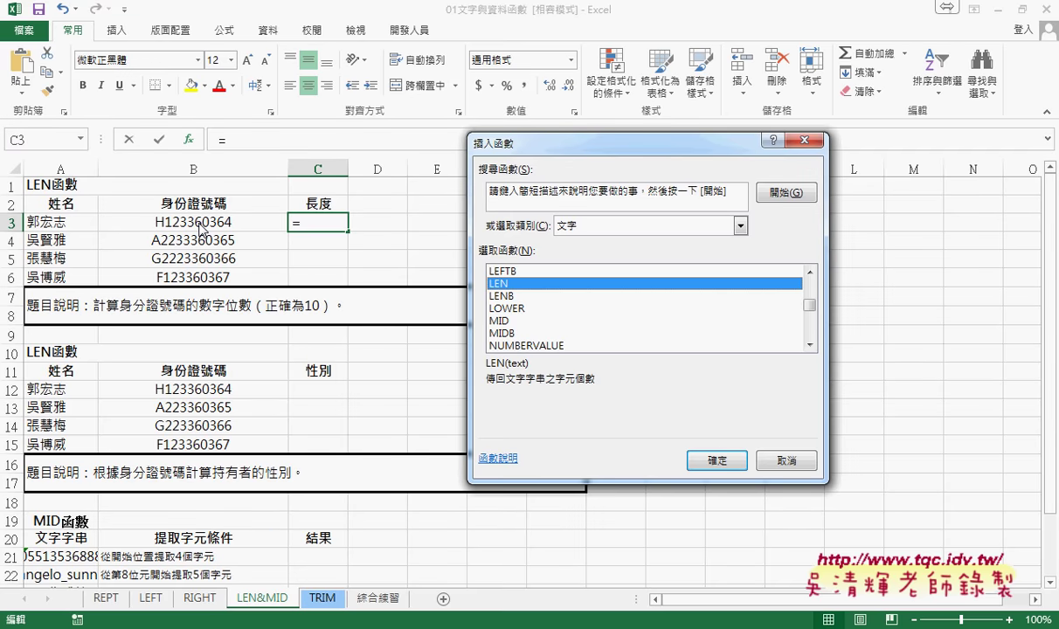
left_click(507, 296)
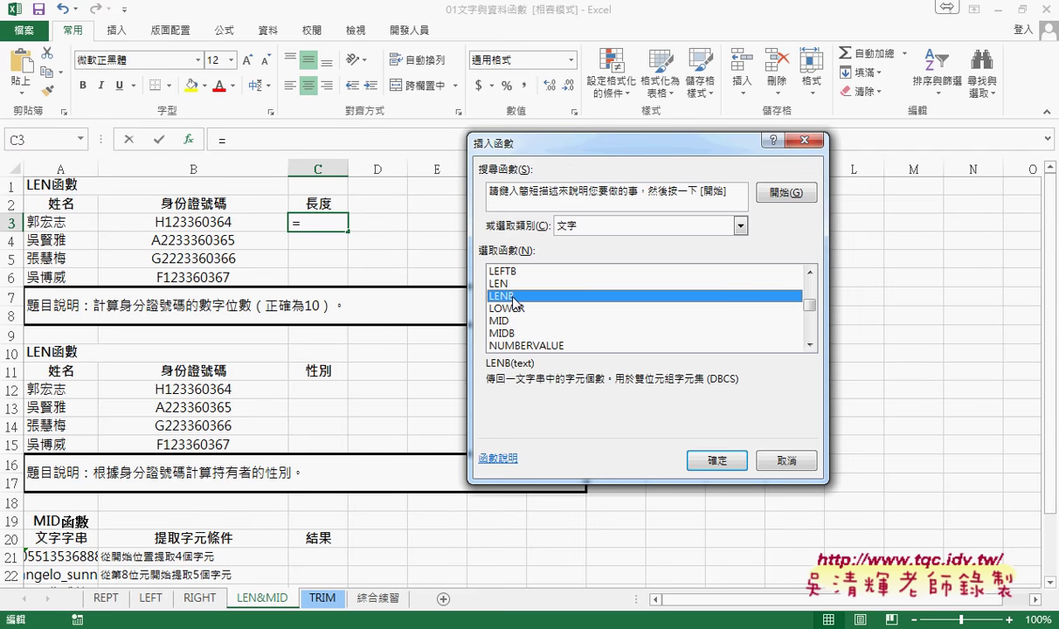
left_click(494, 283)
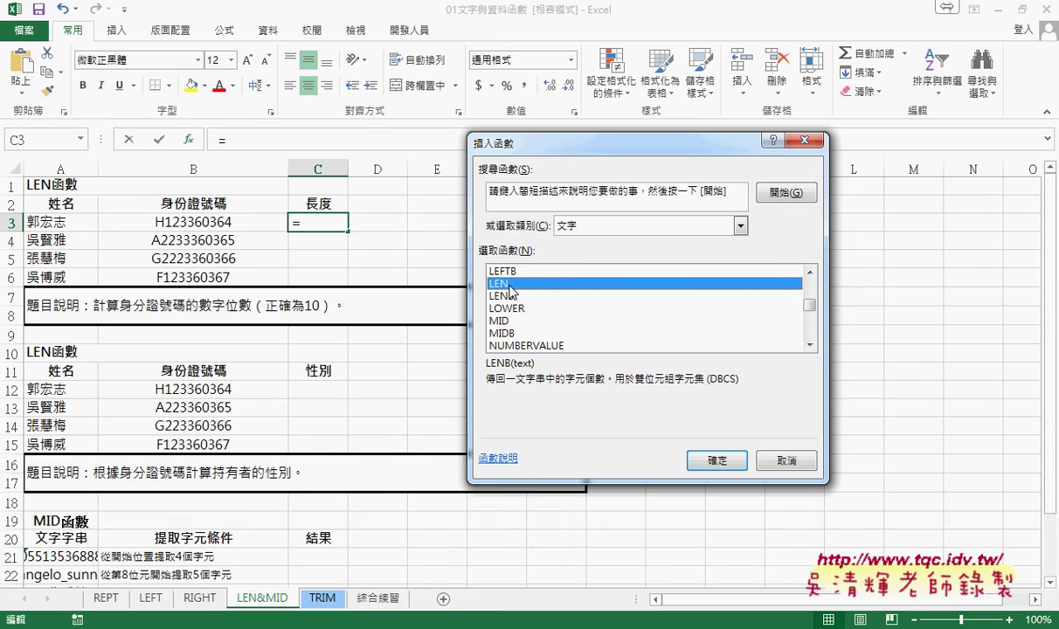
left_click(511, 297)
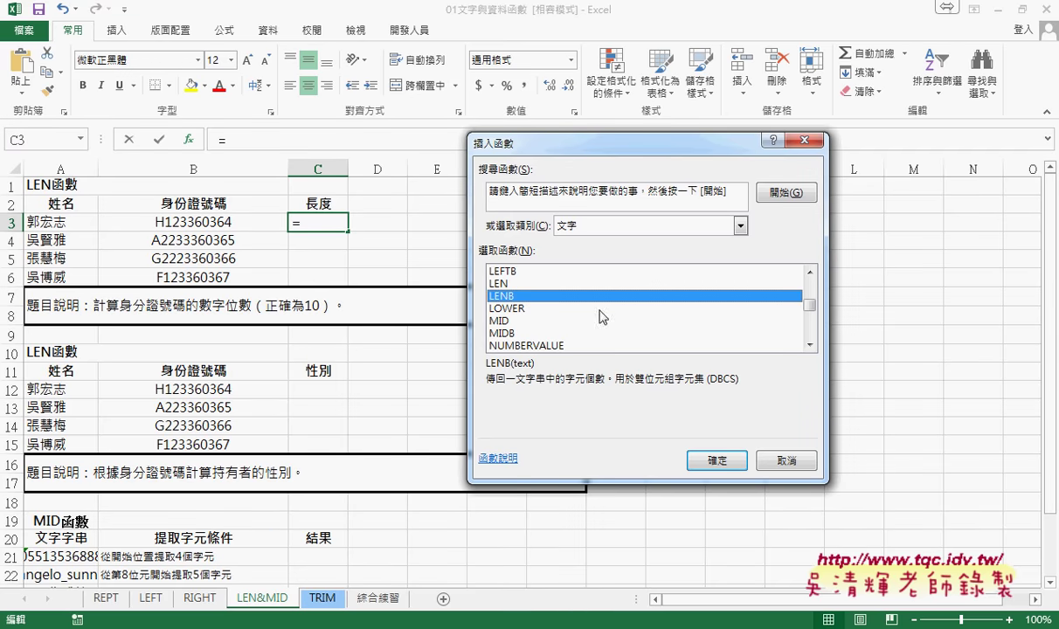
left_click(498, 283)
Review LENB's double-byte note once more, then settle on LEN.
left_click(514, 297)
left_click(503, 284)
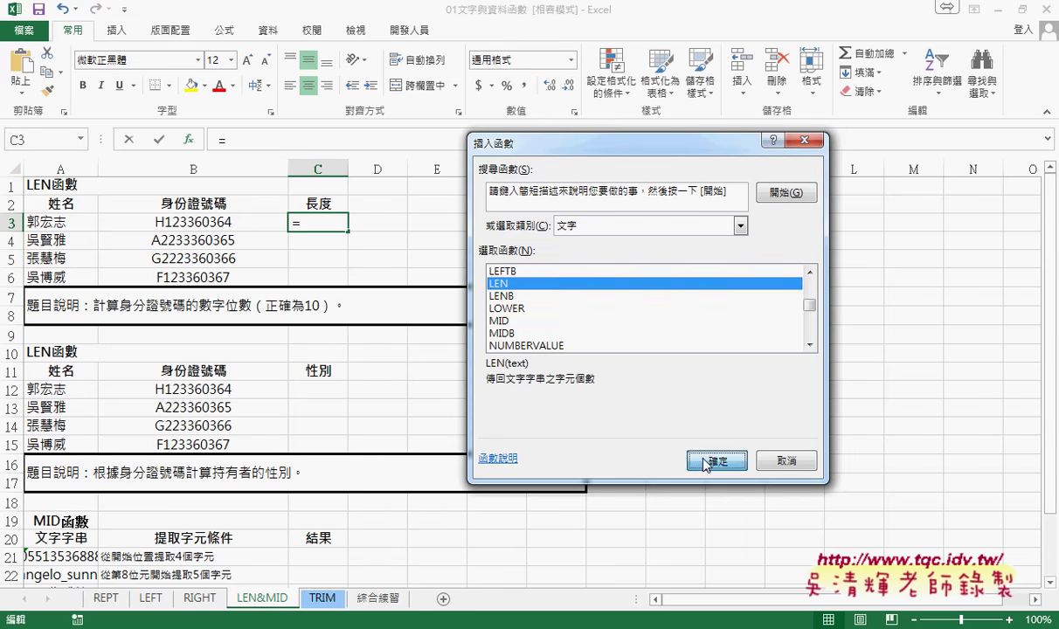
Build =LEN(B3) in C3 and fill it down to C6, giving 10, 11, 11, 10.
left_click(706, 462)
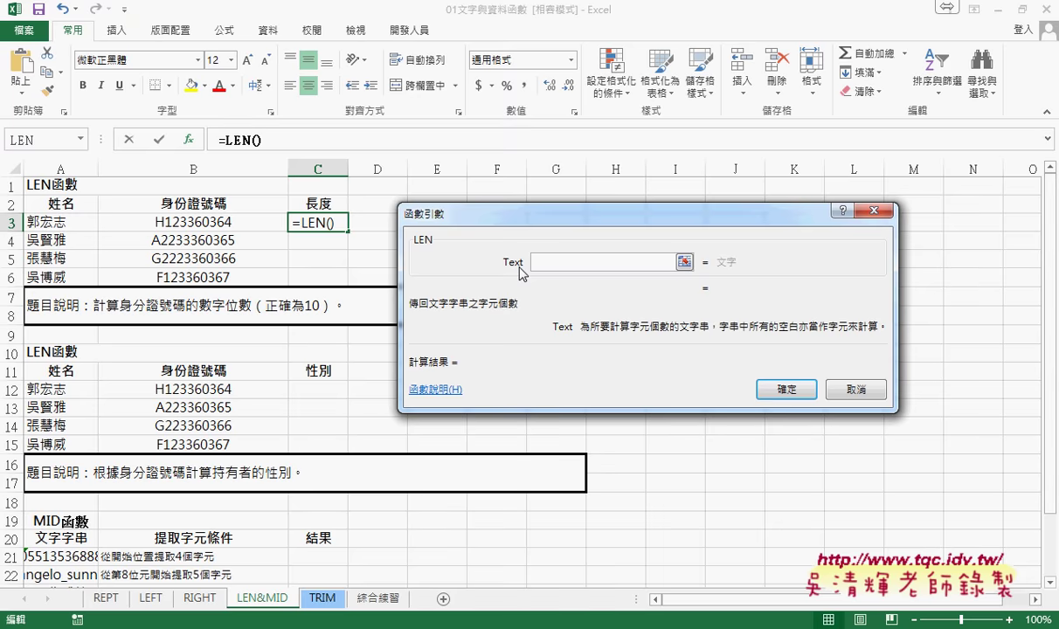
left_click(212, 220)
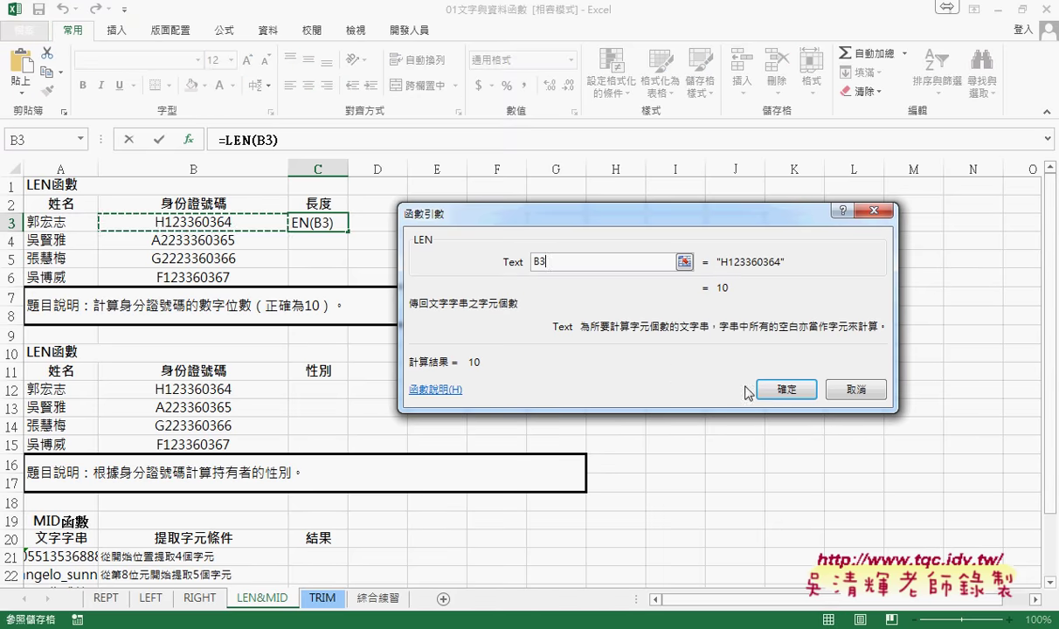
left_click(787, 389)
left_click_drag(348, 231, 350, 283)
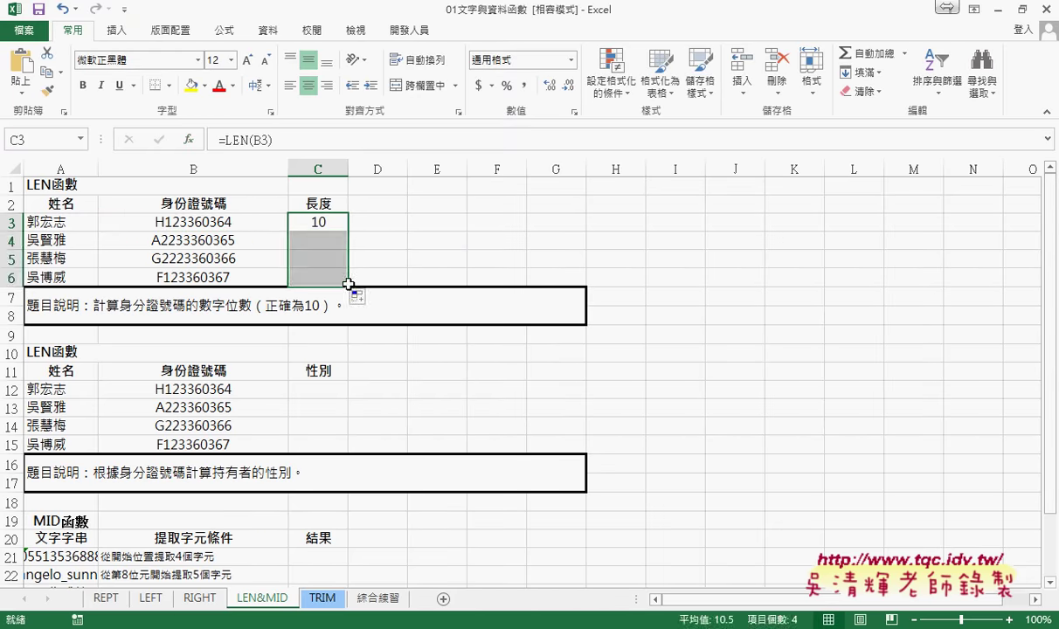
left_click(382, 223)
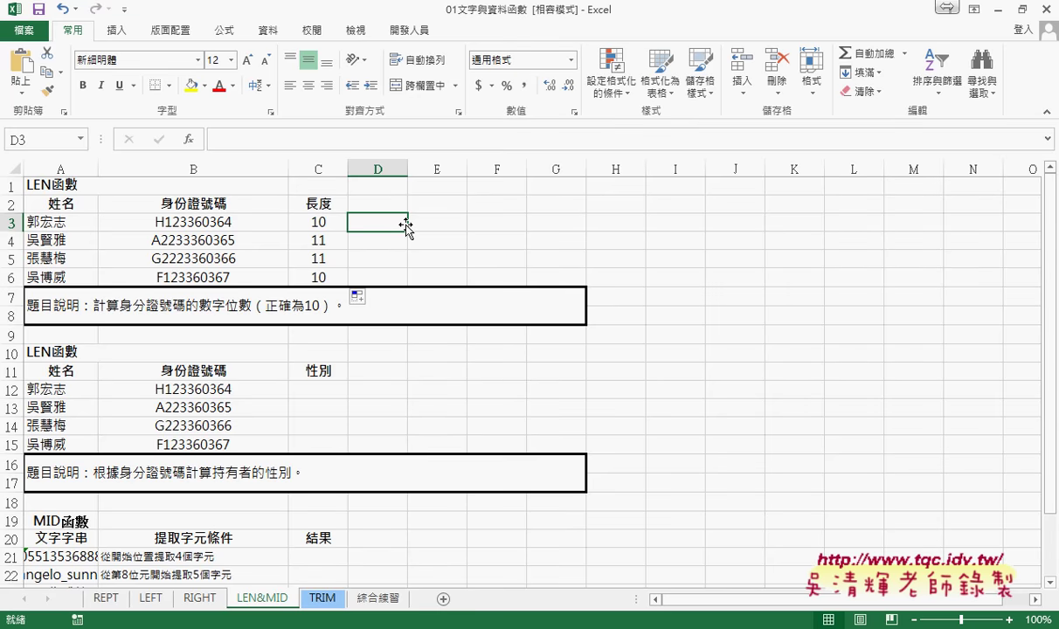
Insert the IF function from the Logical category into D3.
left_click(188, 139)
left_click(682, 226)
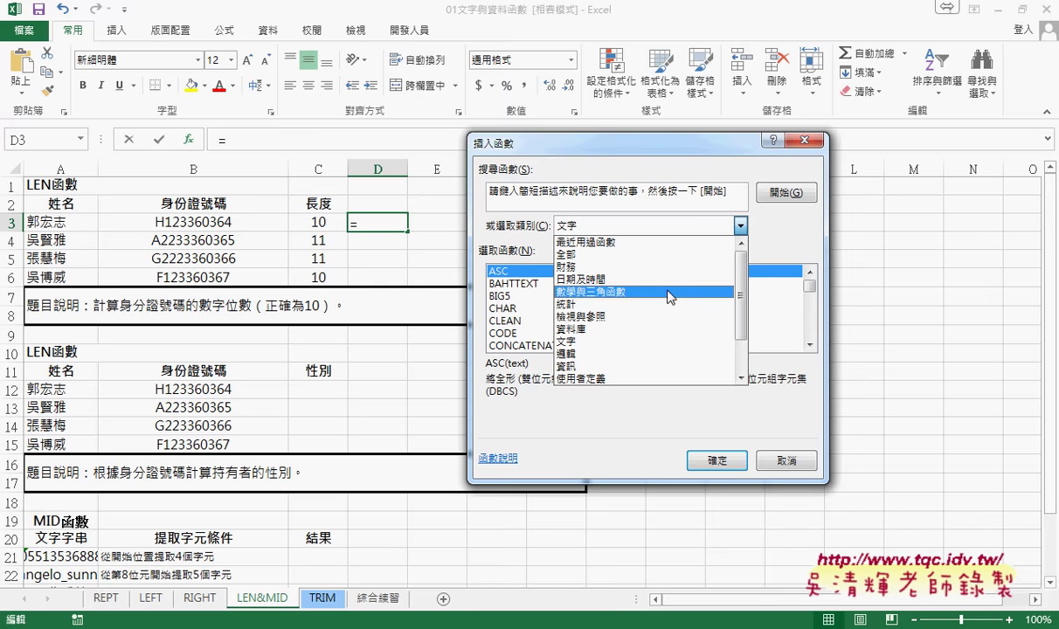
left_click(671, 355)
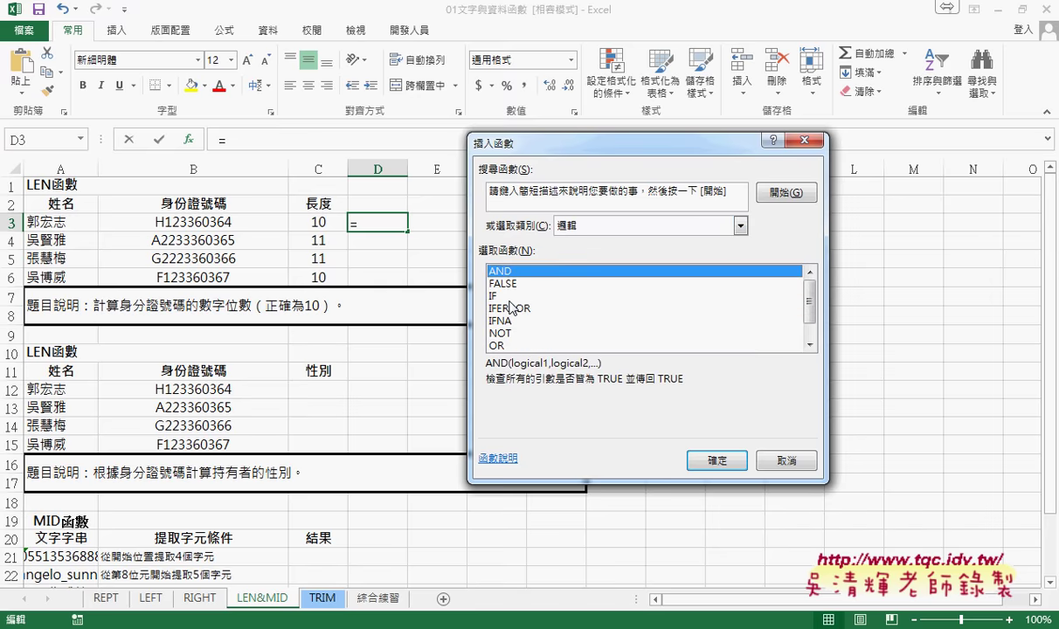
left_click(494, 295)
left_click(717, 462)
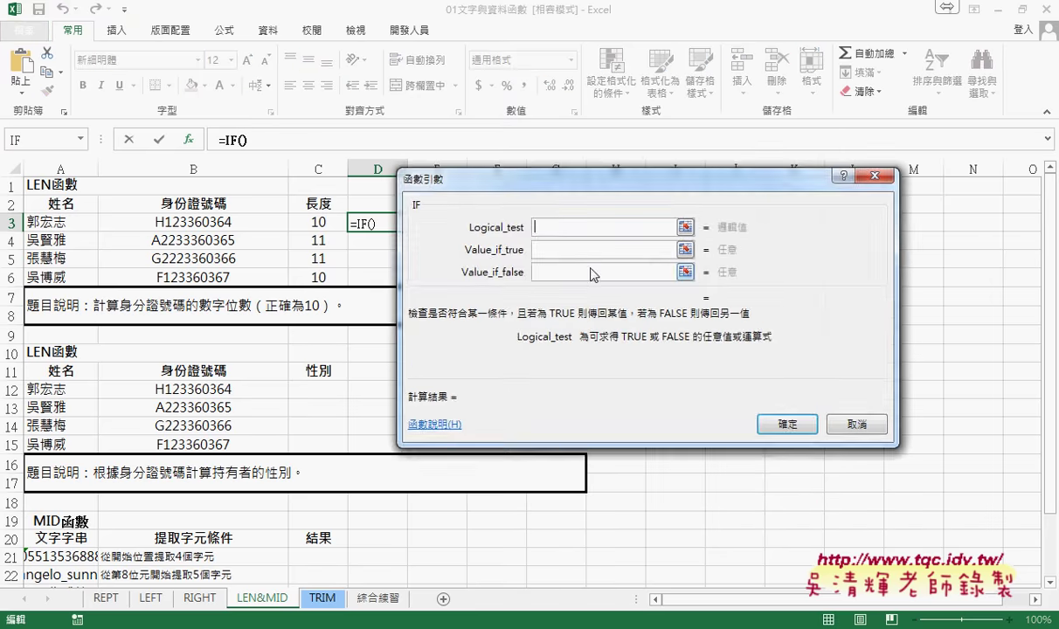
left_click_drag(512, 167, 664, 166)
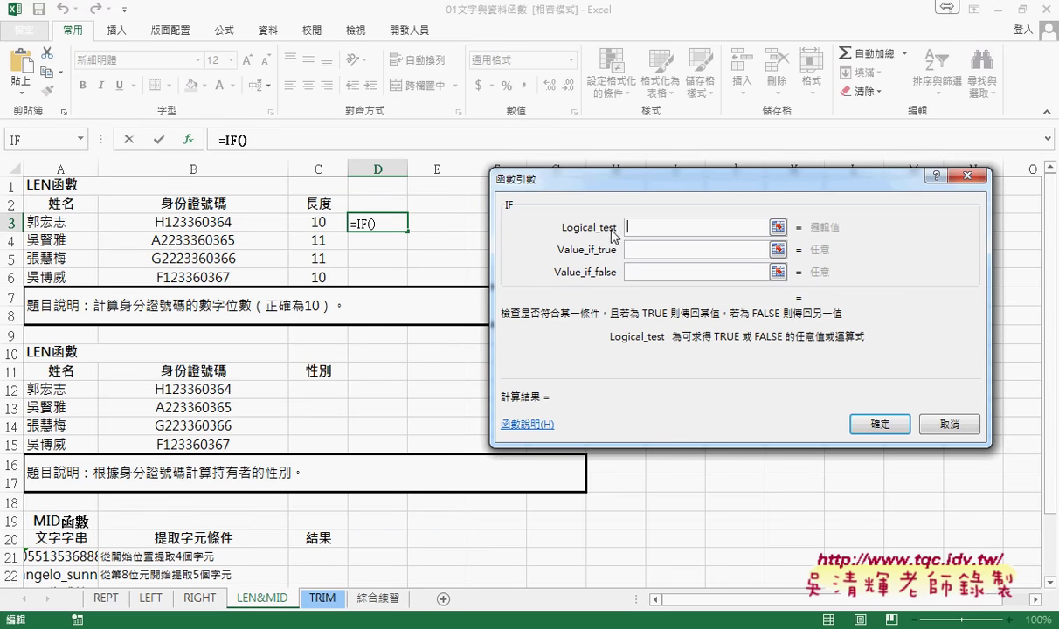
Set the IF test to C3=10 with results Y and N, and fill it down to D6.
left_click(301, 217)
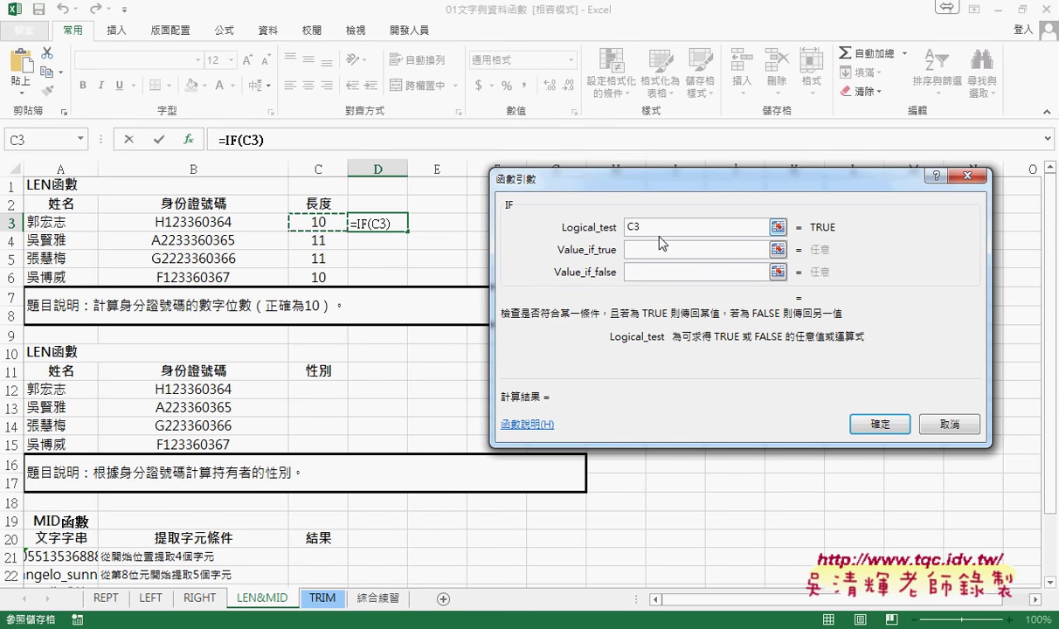
type("=10")
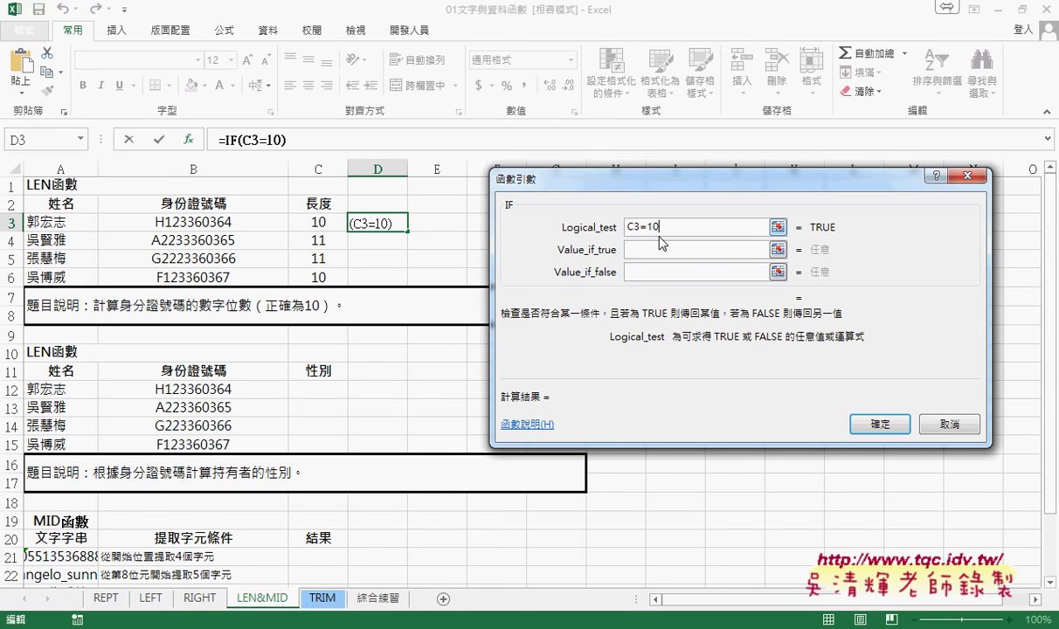
left_click(656, 247)
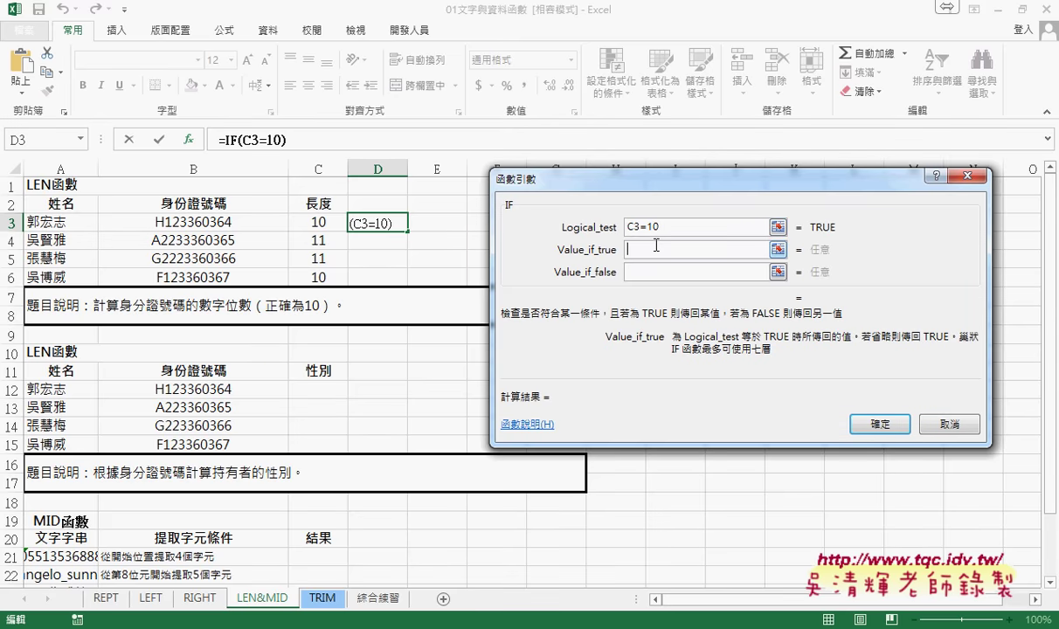
type("Y")
left_click(650, 272)
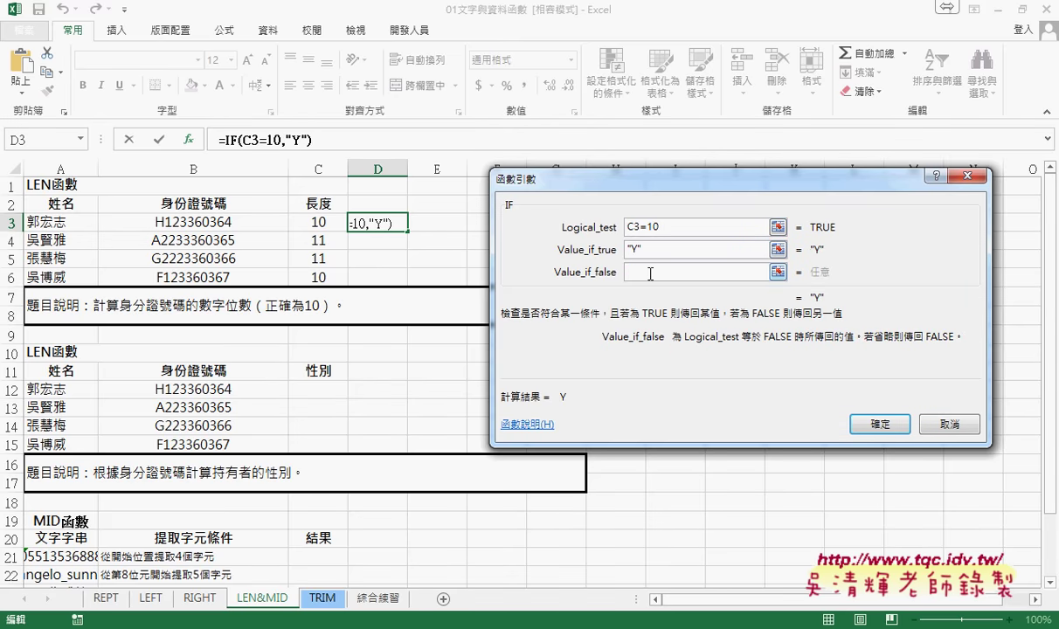
type("N")
left_click(881, 423)
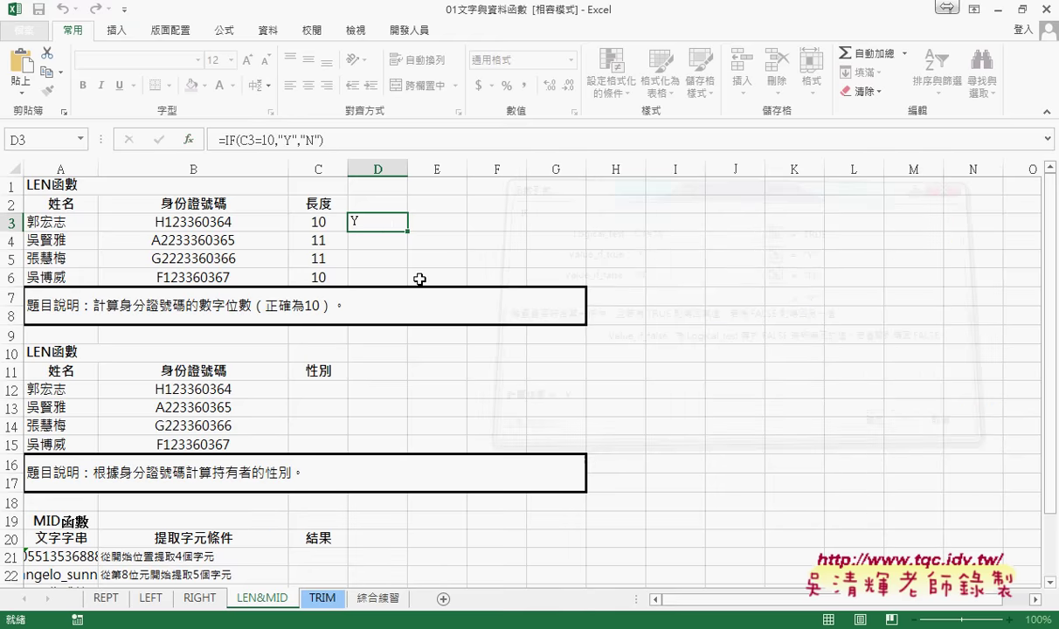
left_click_drag(407, 232, 406, 280)
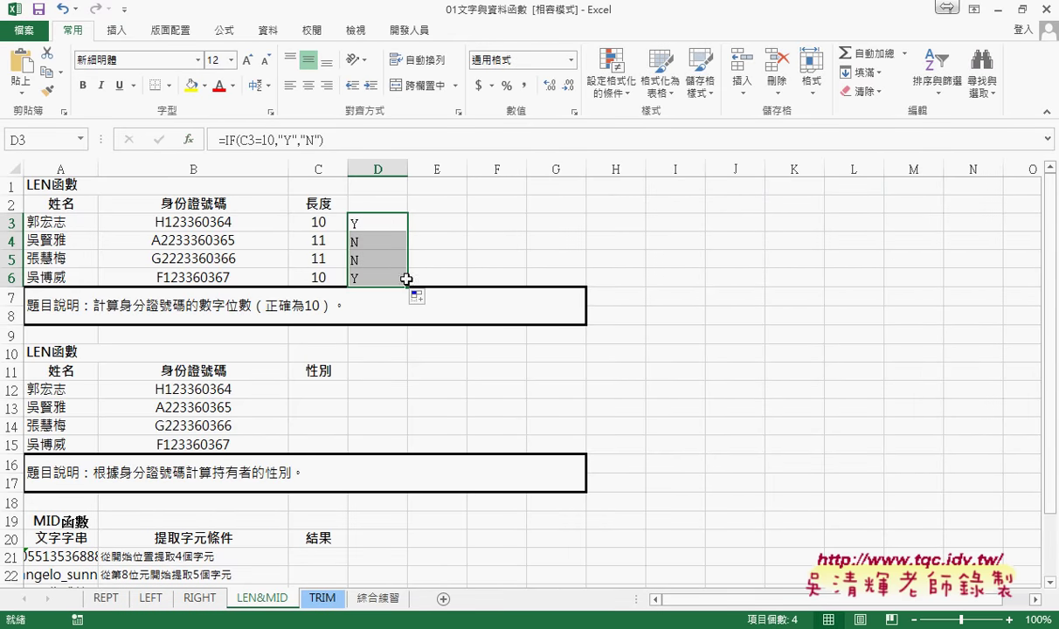
left_click(316, 389)
Mark the second character of the ID numbers in ink, then clear it.
scroll(561, 394, "down", 2)
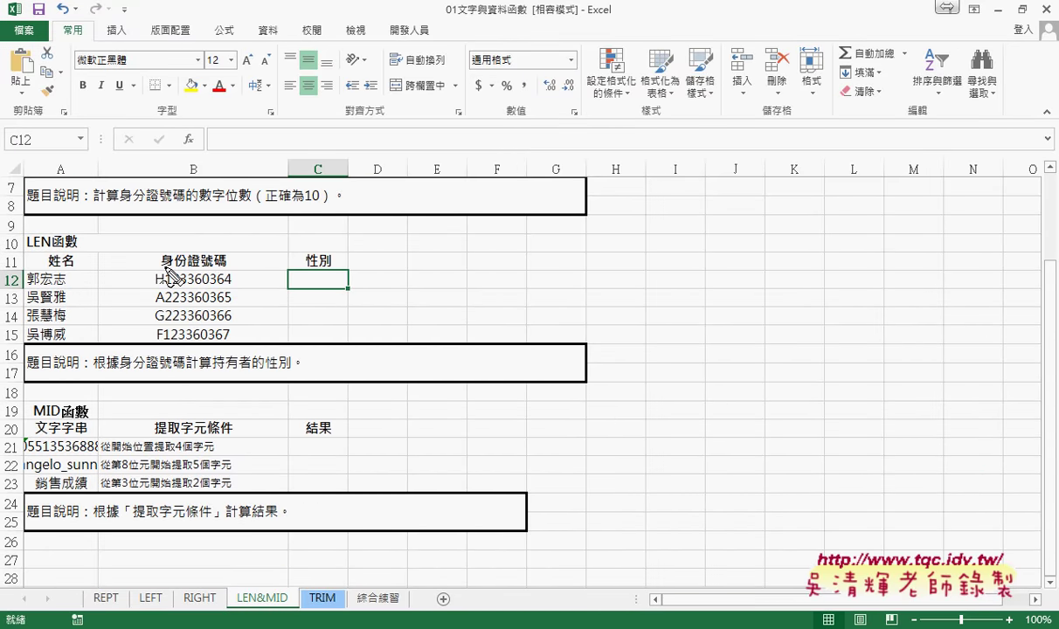
mouse_move(165, 266)
left_mouse_down()
mouse_move(164, 282)
mouse_move(181, 281)
mouse_move(166, 325)
left_mouse_up()
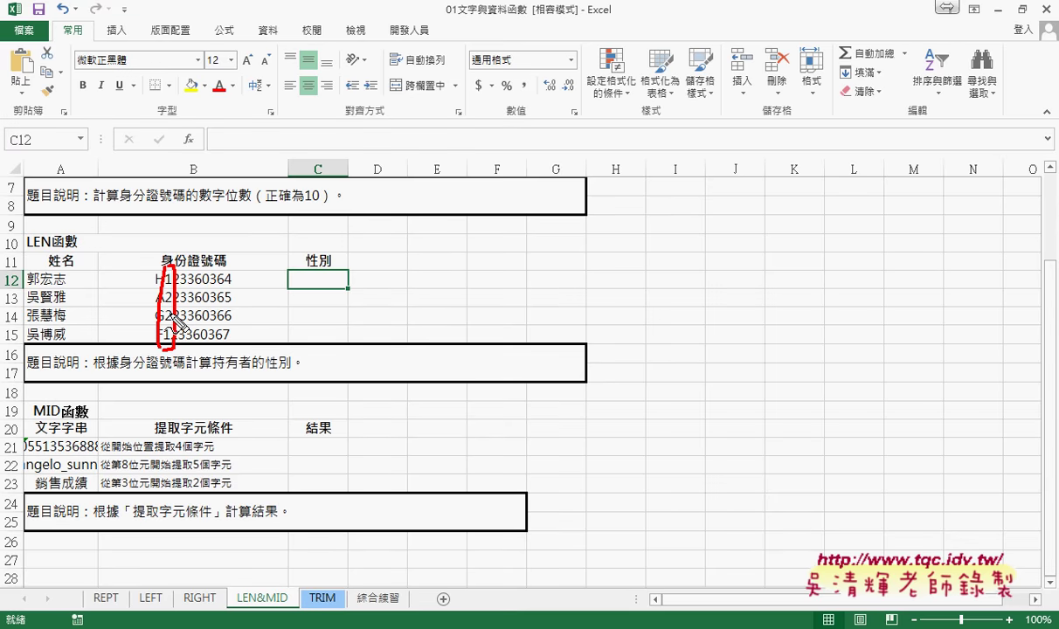
key("Escape")
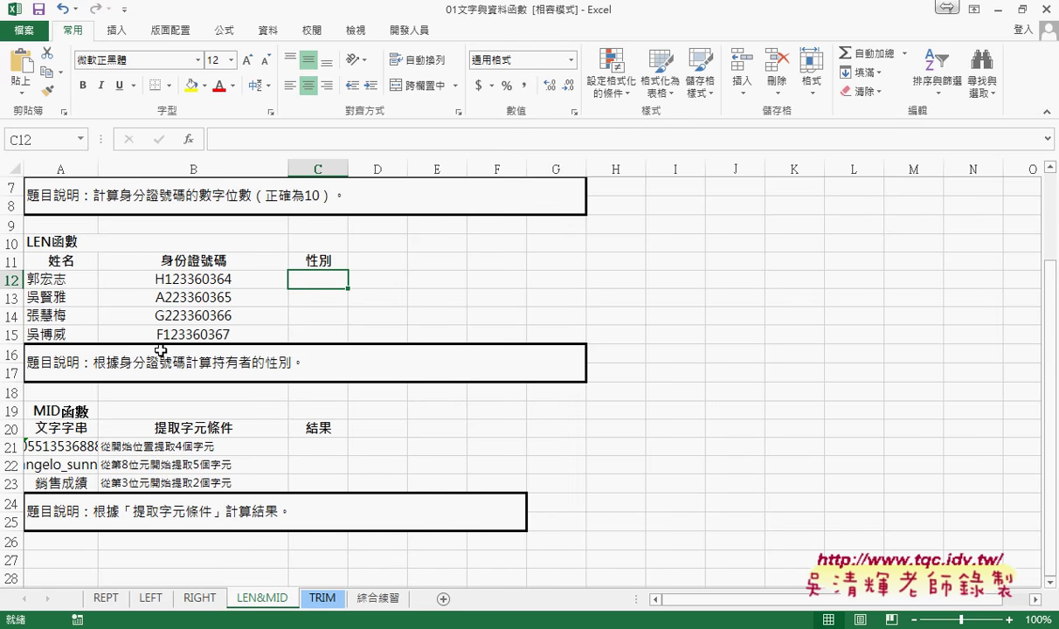
Insert the MID function from the Text category into C12.
left_click(188, 139)
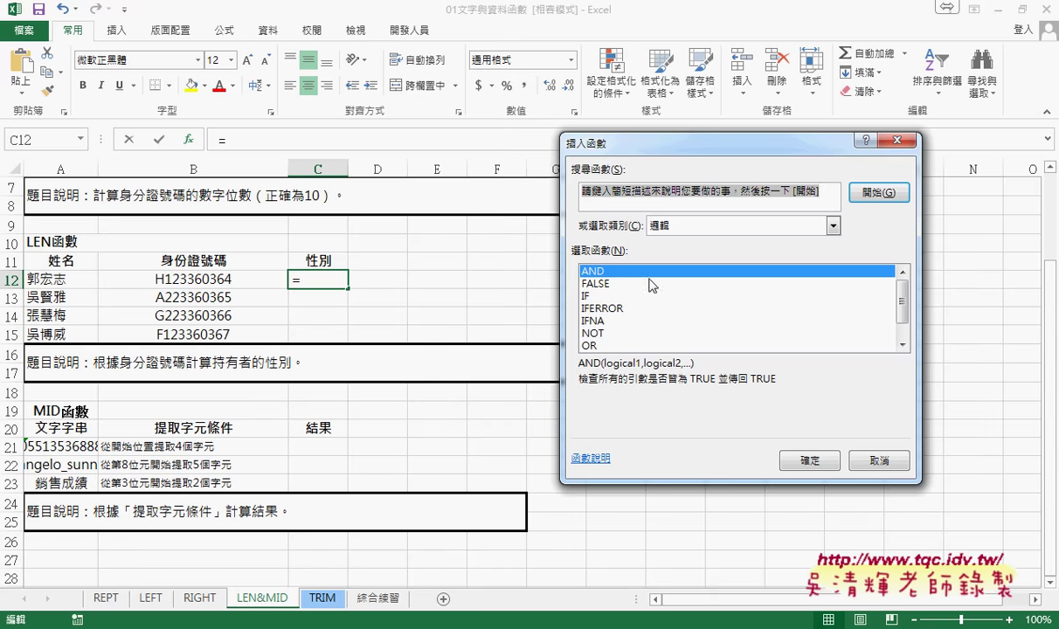
left_click(656, 225)
left_click(645, 331)
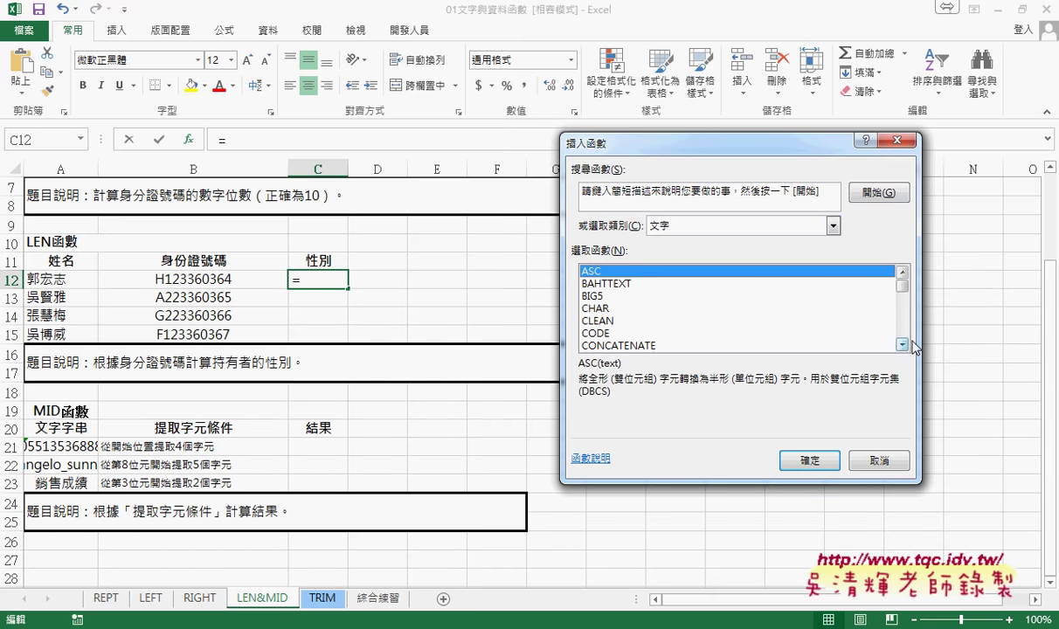
scroll(906, 348, "down", 4)
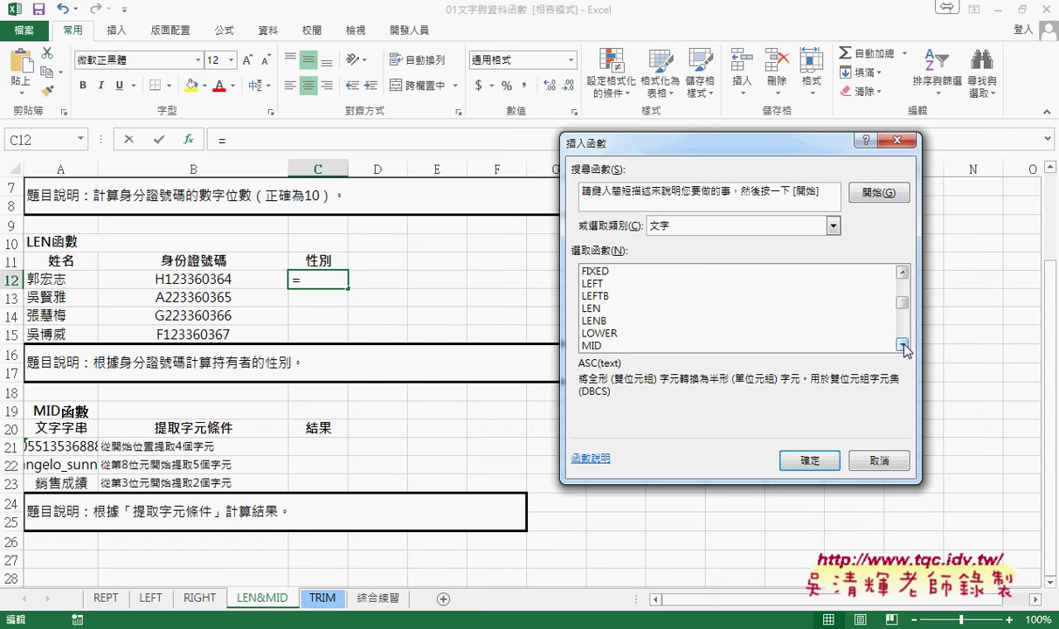
left_click(902, 345)
left_click(603, 333)
Fill MID's arguments with B12, start 2 and length 1.
left_click(810, 460)
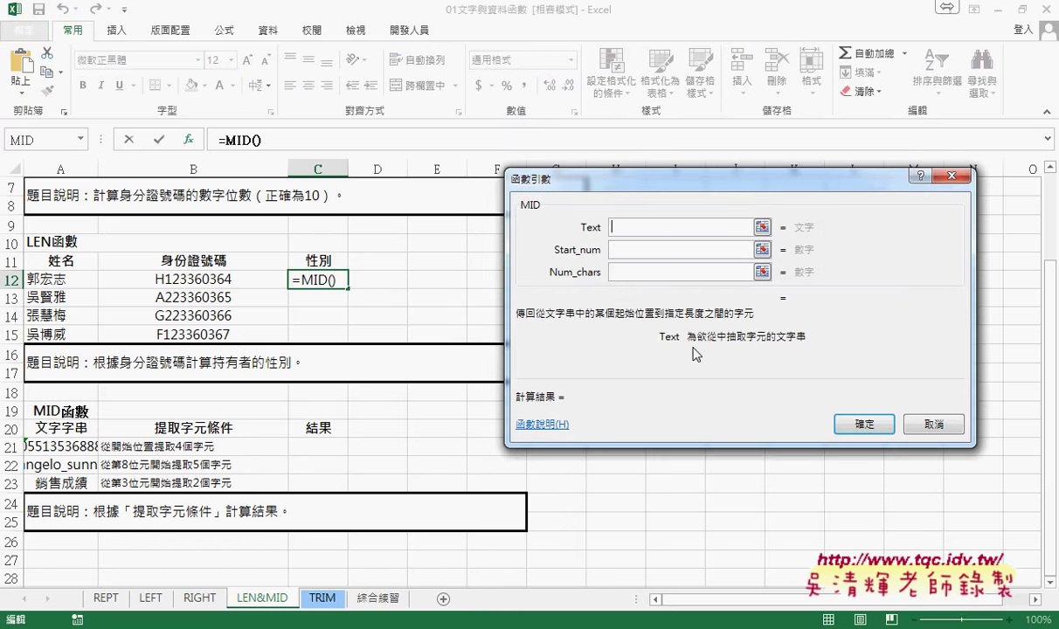
left_click(206, 278)
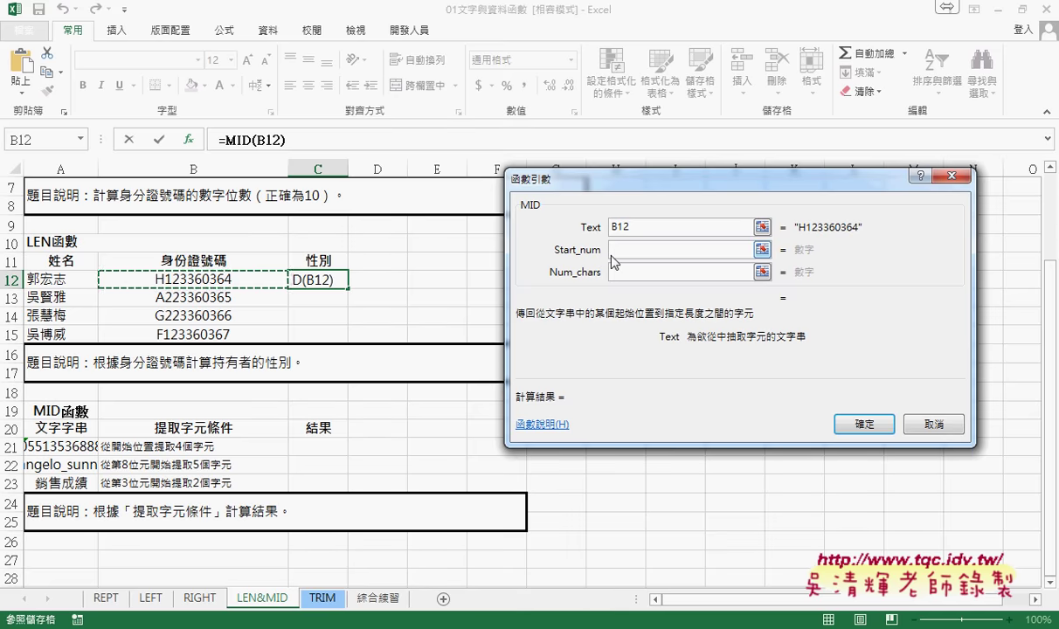
left_click(618, 251)
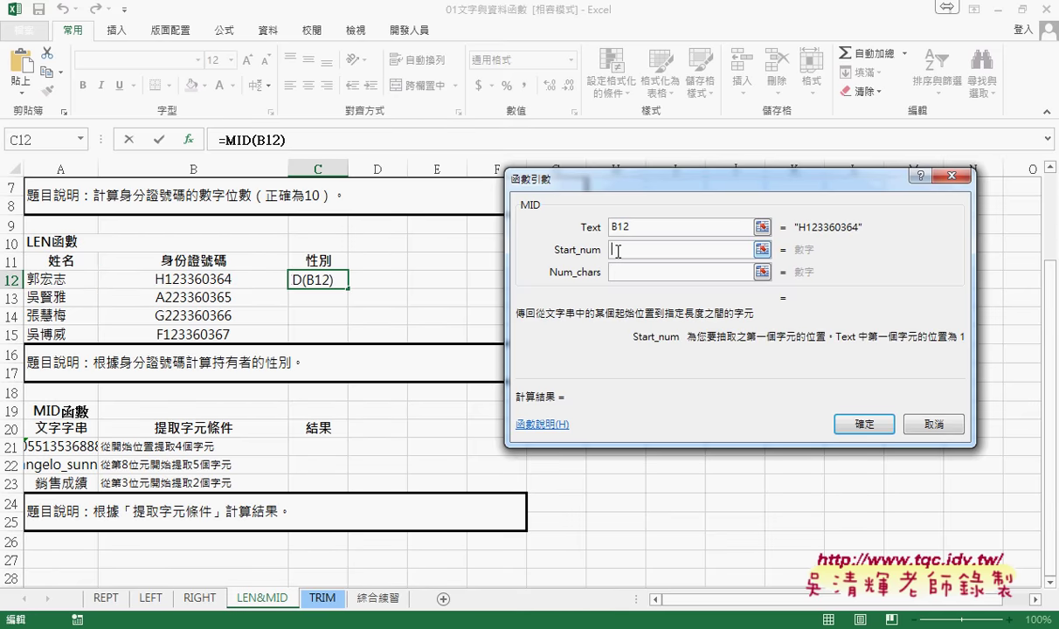
type("2")
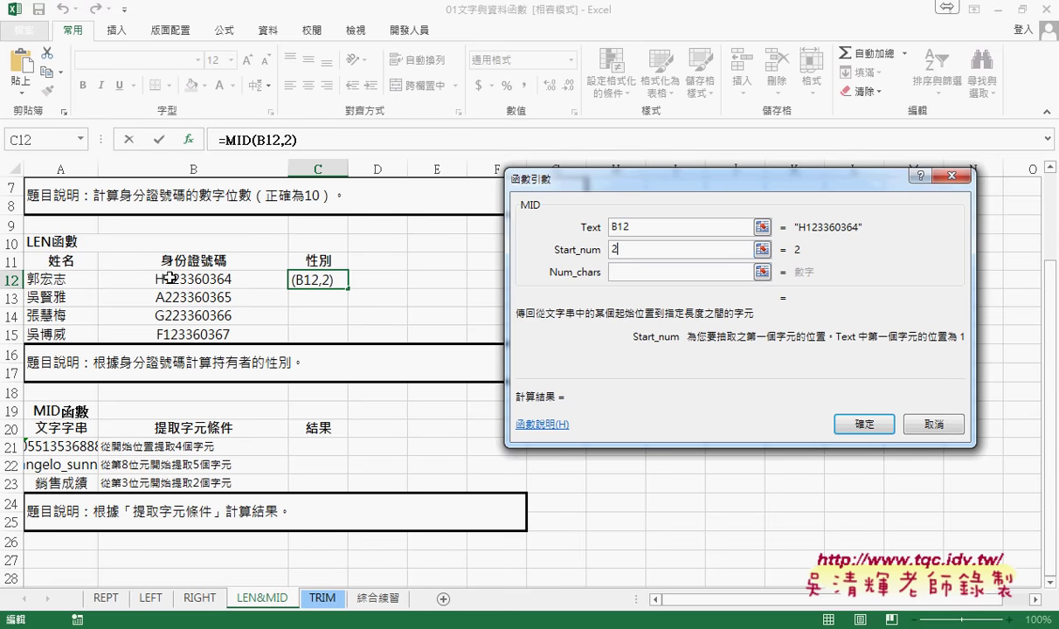
left_click(631, 273)
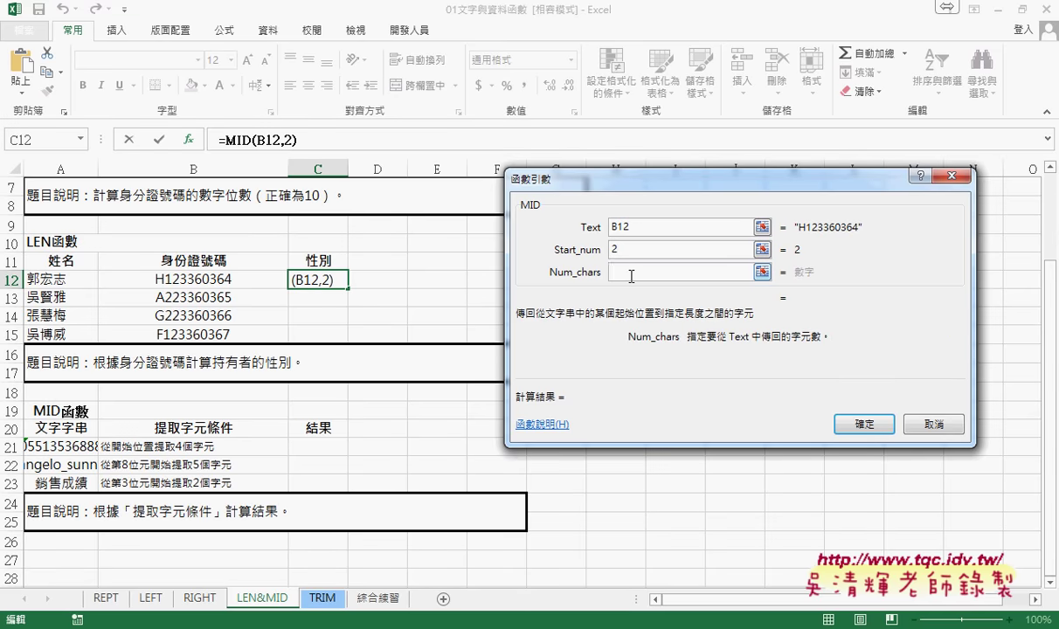
type("1")
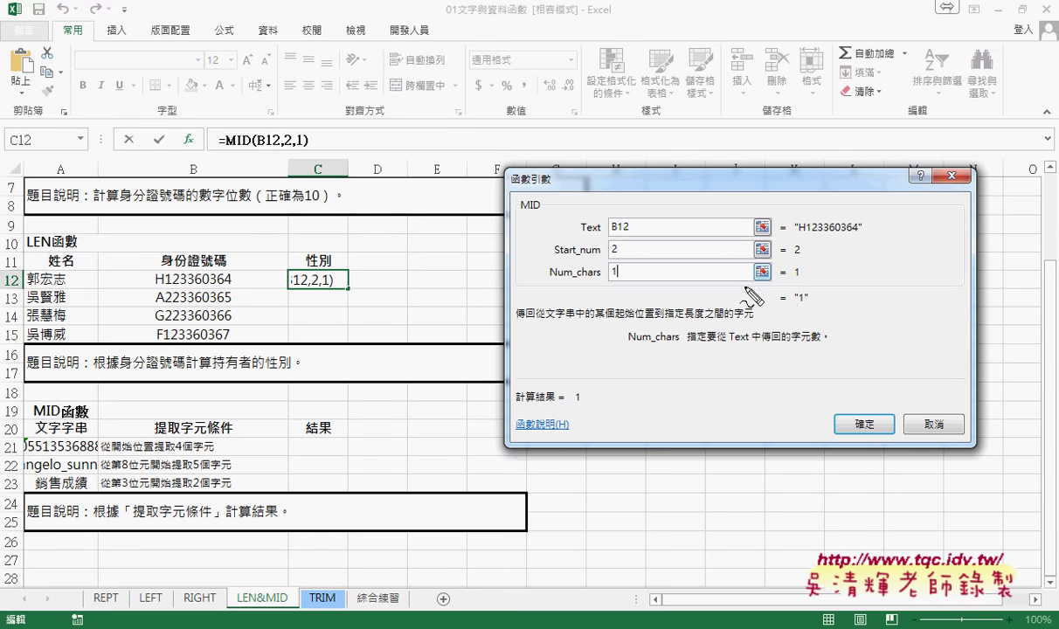
Annotate the MID preview result "1" and its quotes, clear the ink, and confirm =MID(B12,2,1).
left_click_drag(802, 283, 795, 308)
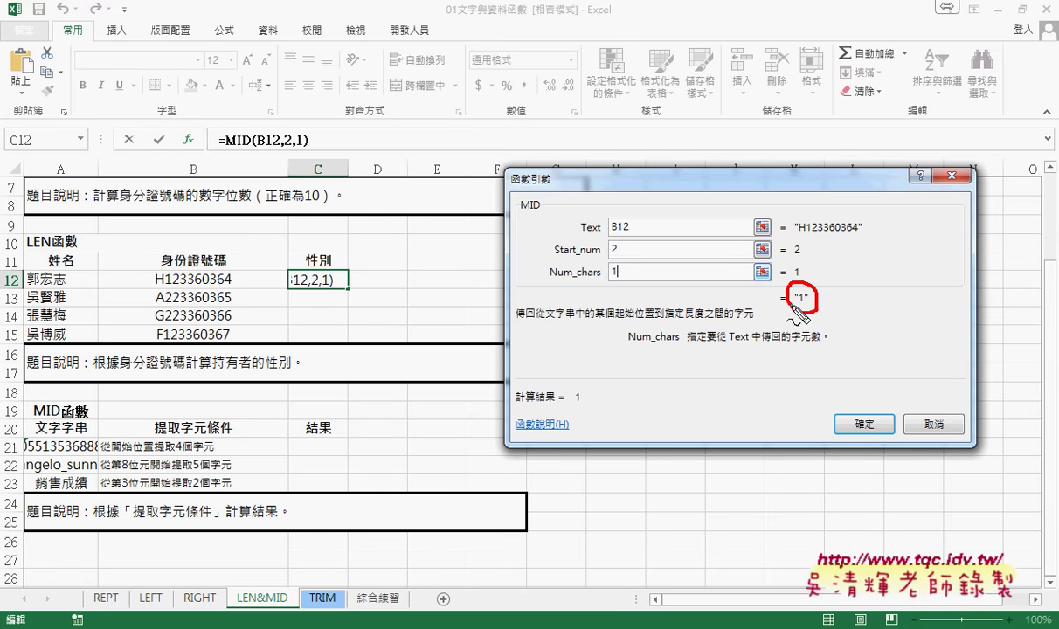
left_click_drag(792, 256, 804, 254)
left_click_drag(805, 234, 813, 234)
left_click_drag(793, 307, 808, 307)
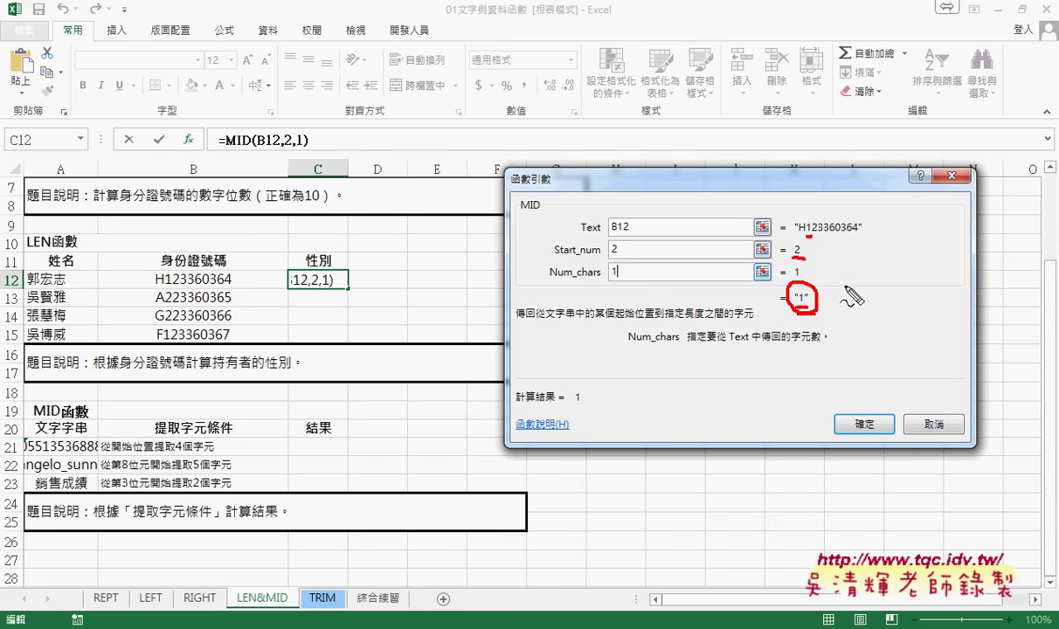
mouse_move(844, 287)
left_mouse_down()
mouse_move(844, 296)
mouse_move(883, 297)
left_mouse_up()
left_click_drag(893, 285, 892, 298)
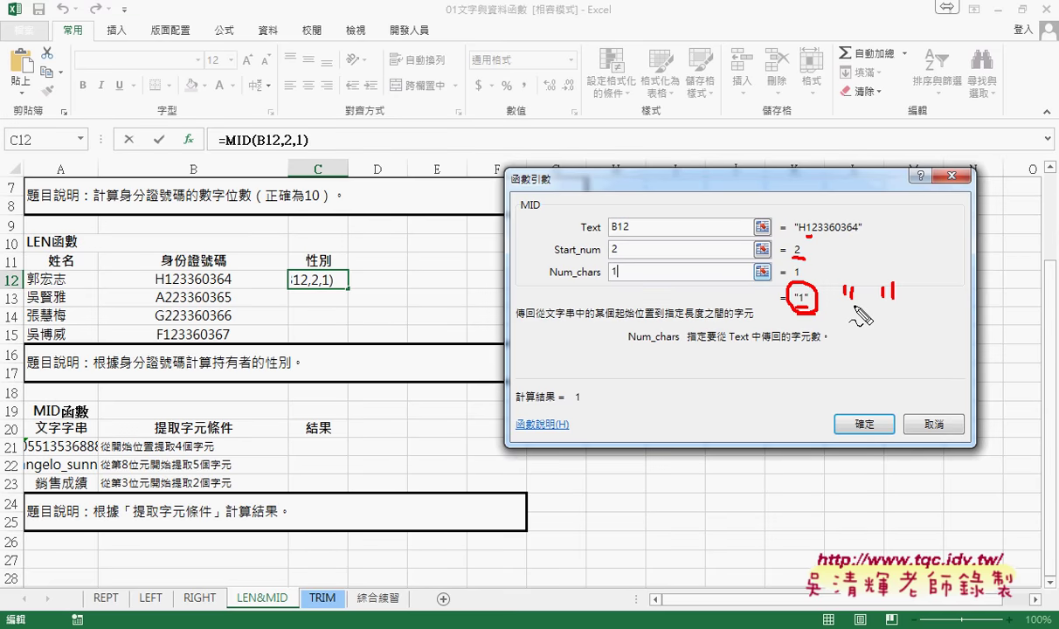
left_click_drag(864, 287, 865, 320)
key("Escape")
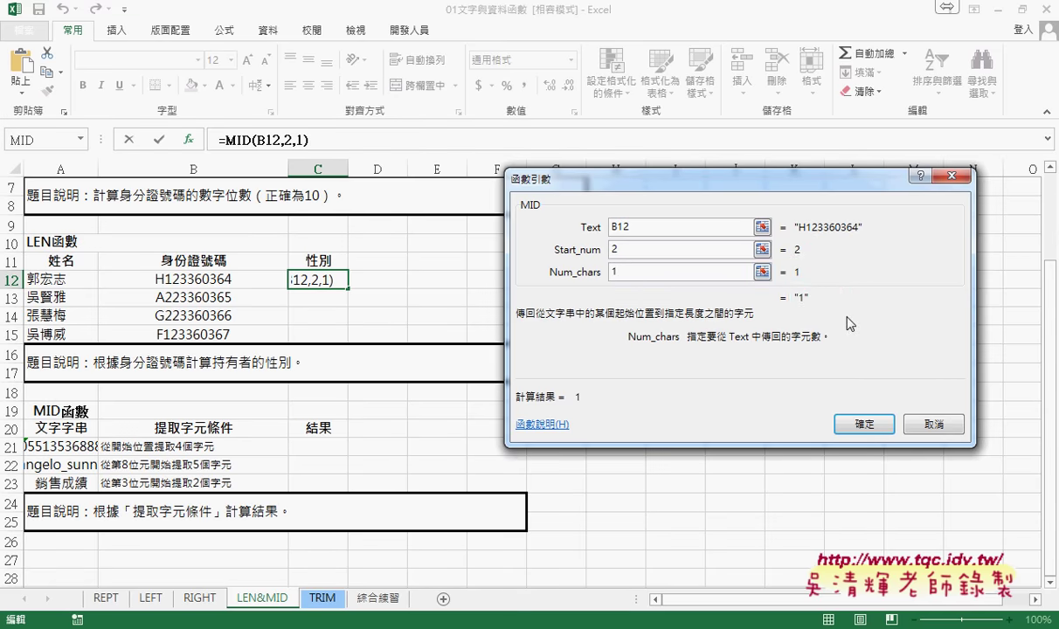
left_click(864, 424)
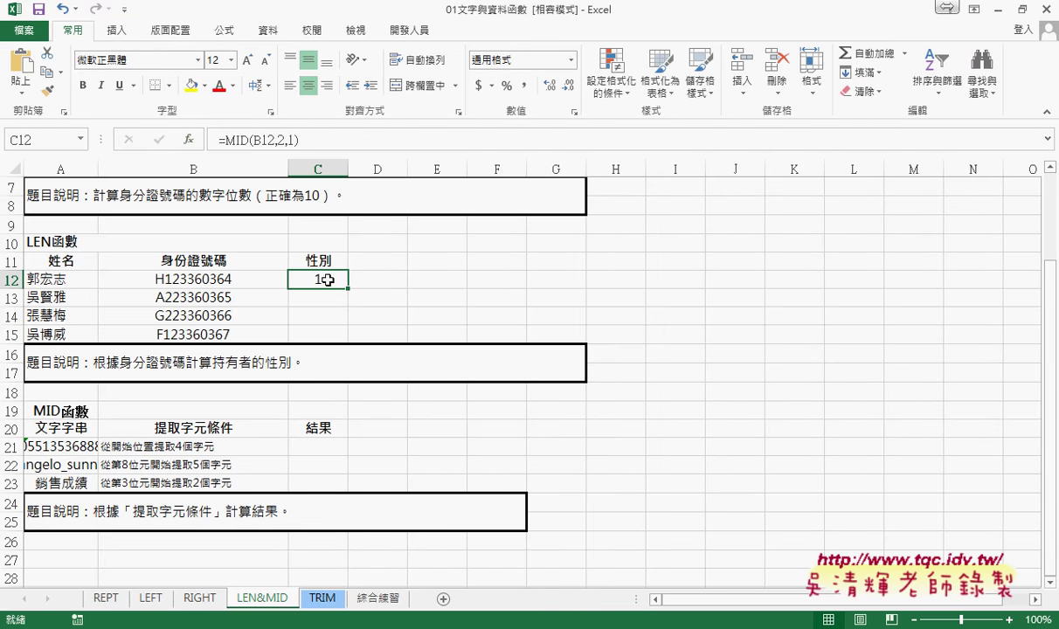
Cut MID(B12,2,1) out of C12's formula.
left_click(302, 138)
left_click_drag(302, 138, 250, 139)
key("ctrl+c")
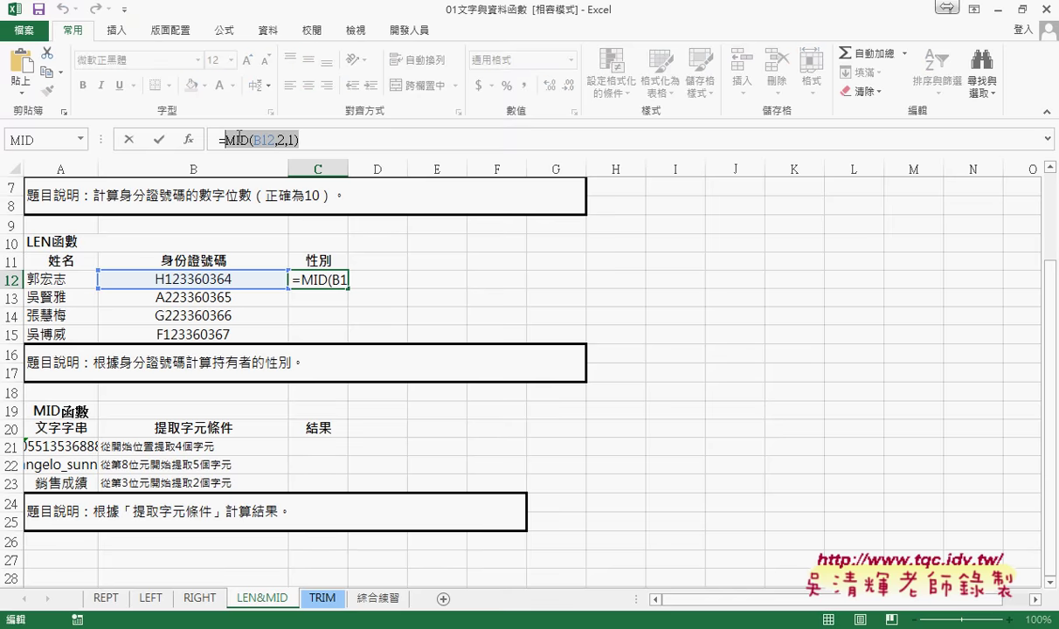
right_click(264, 140)
left_click(281, 149)
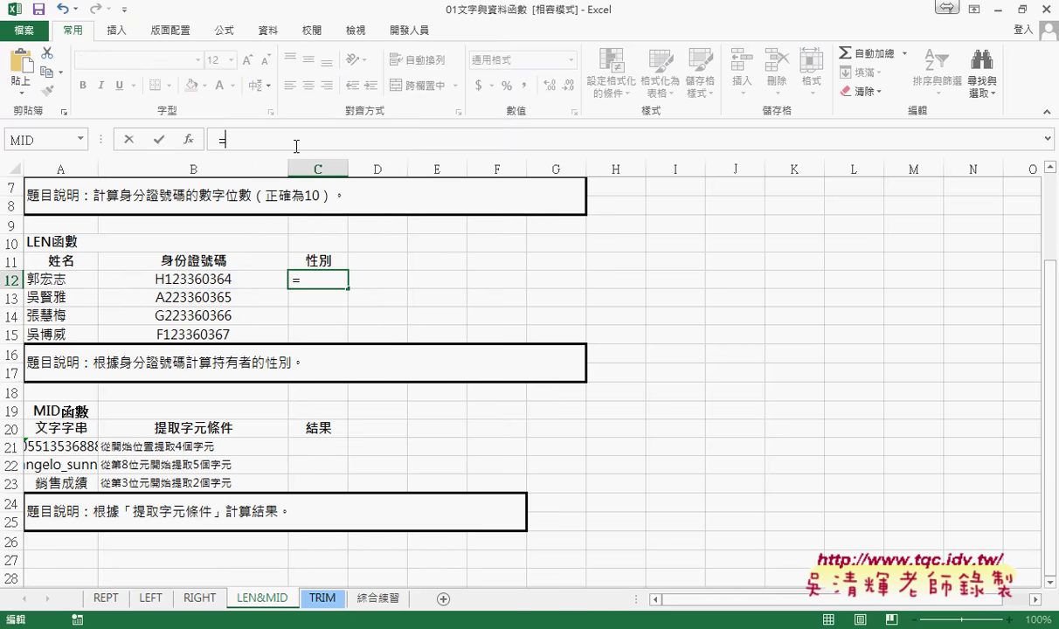
Insert IF into C12 and paste the MID expression as its condition.
left_click(187, 139)
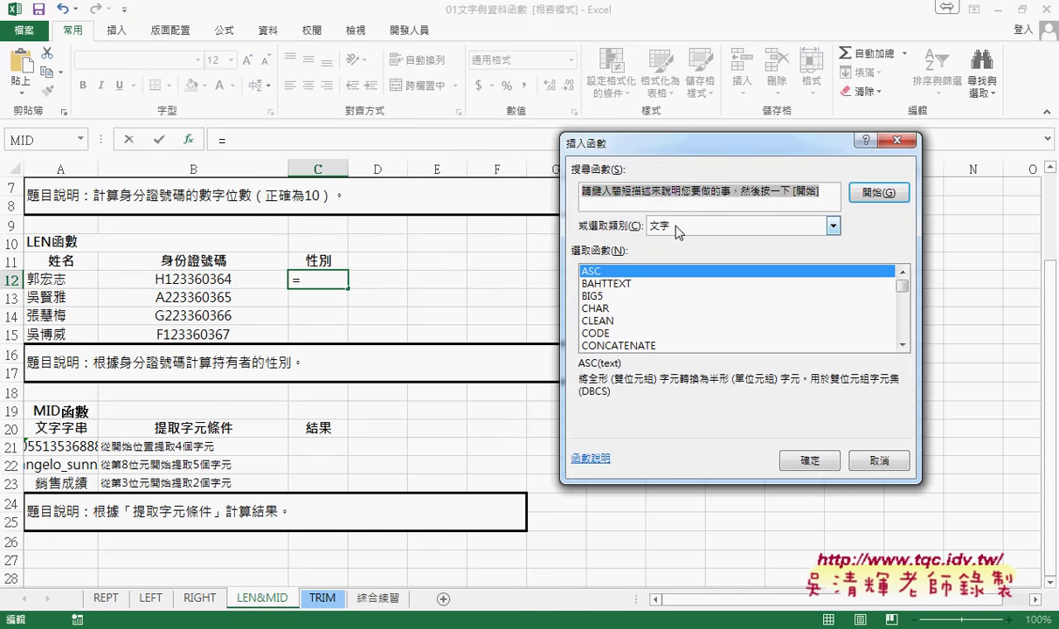
left_click(832, 225)
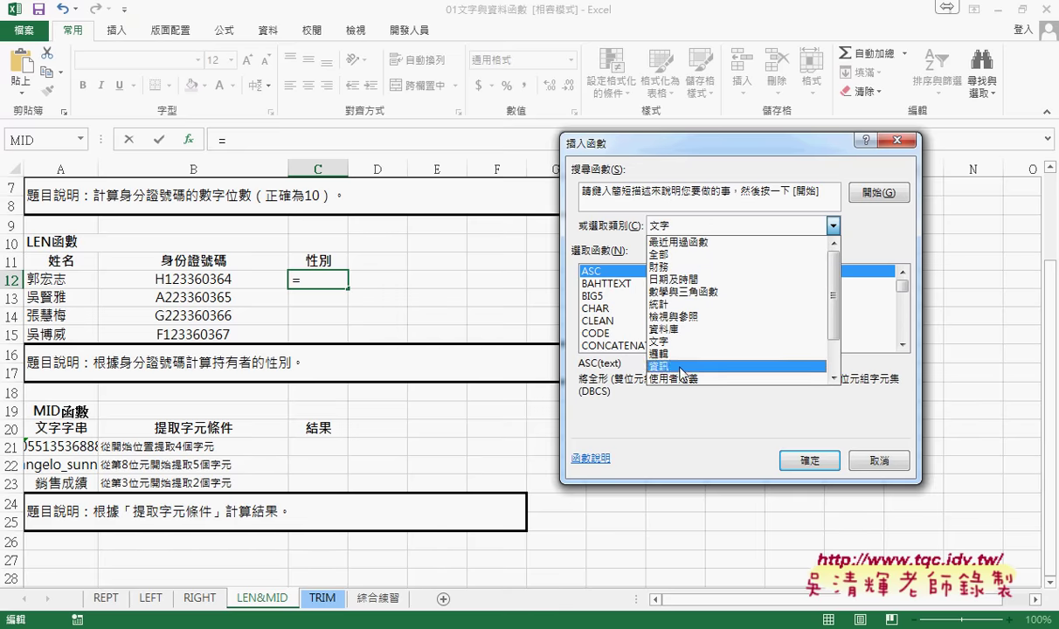
left_click(662, 353)
left_click(590, 295)
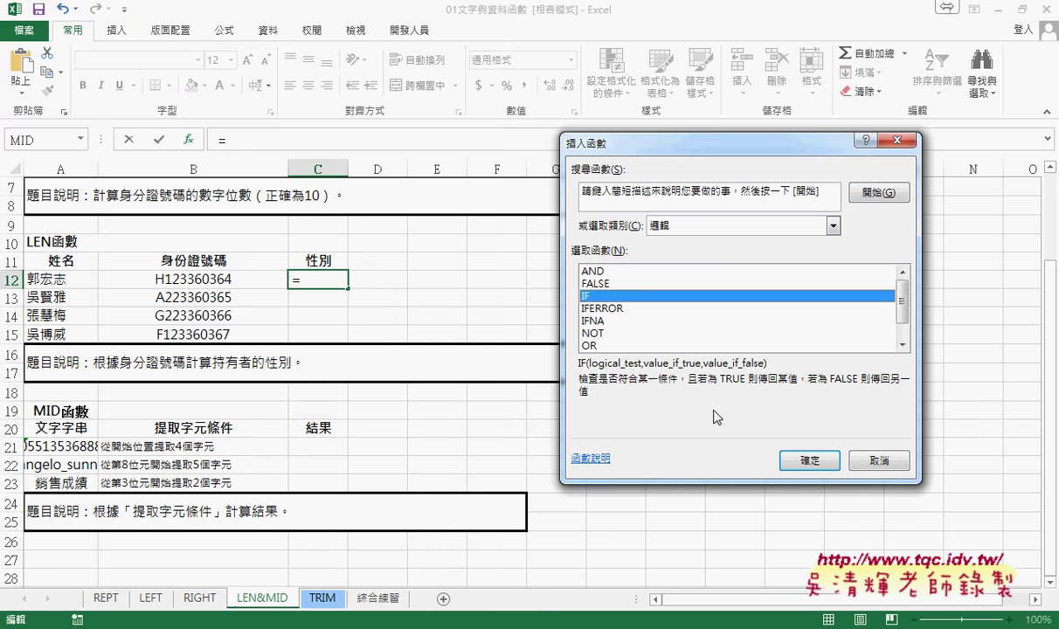
left_click(809, 461)
right_click(654, 227)
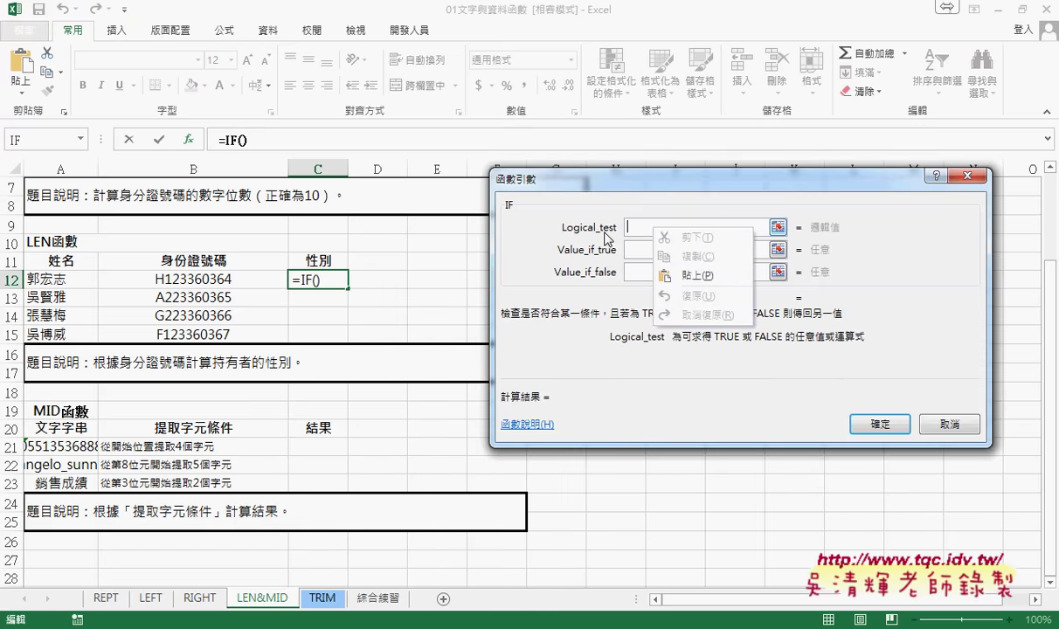
left_click(673, 275)
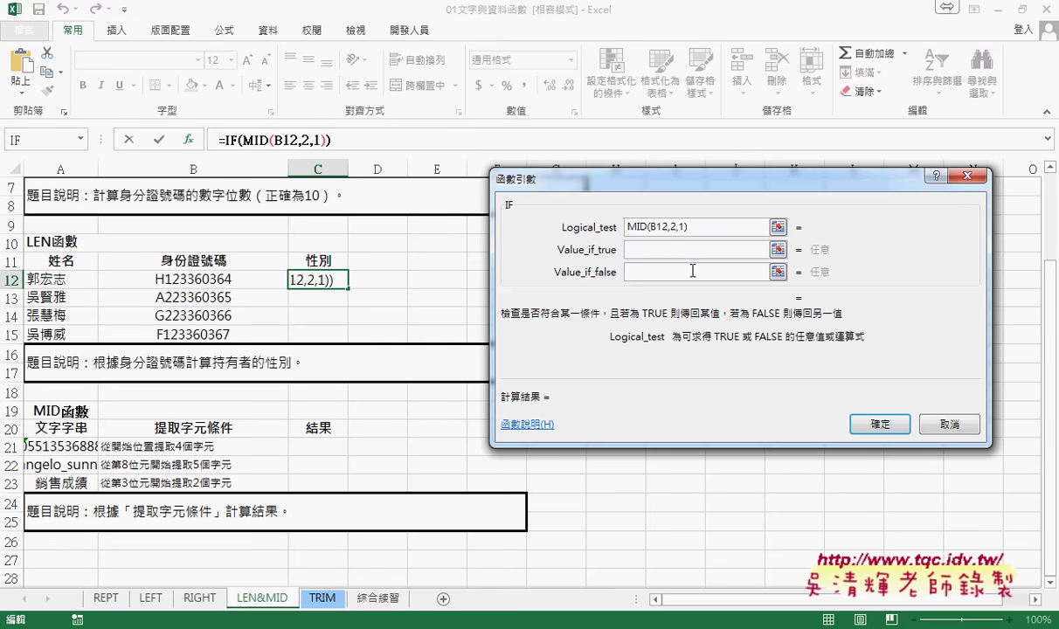
Complete the condition with =1, try quoting it as "1", then remove the quotes again.
type("=")
type("1")
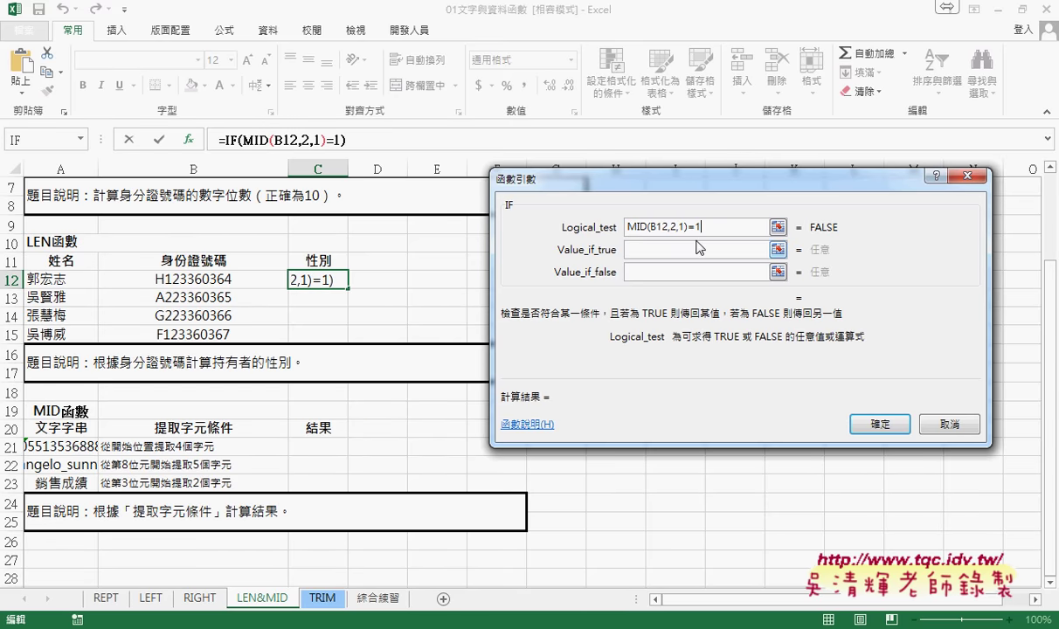
left_click_drag(696, 227, 703, 228)
type("\"1")
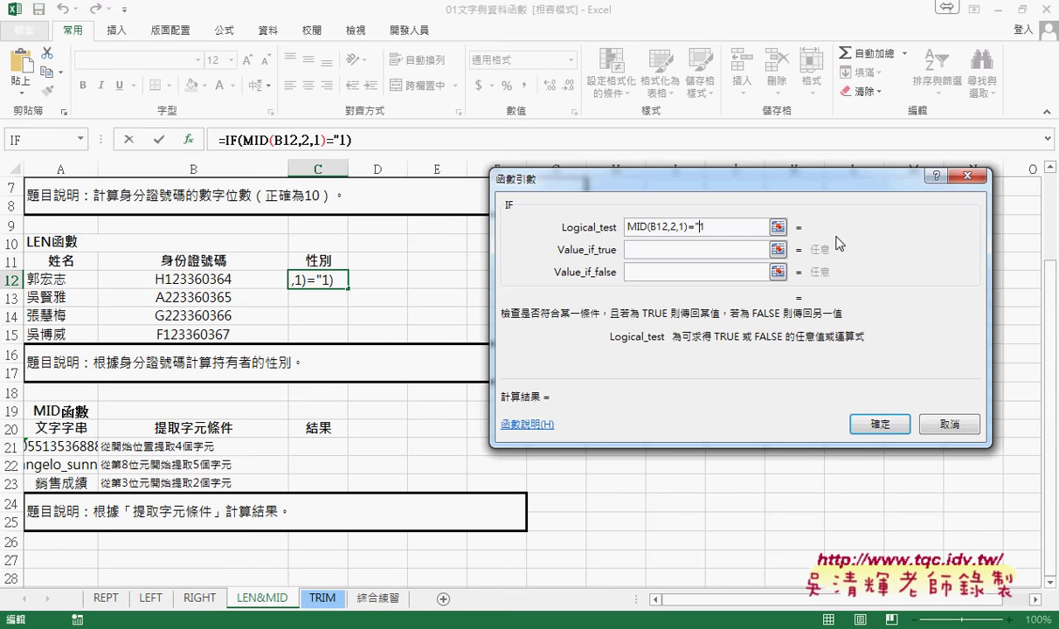
type("\"")
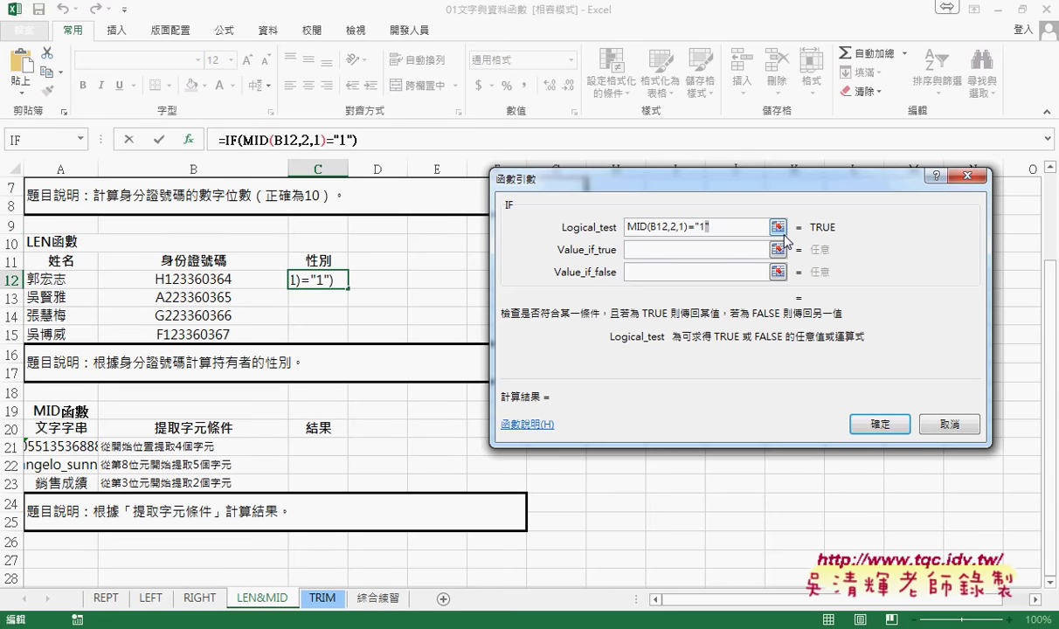
key("BackSpace")
key("Left")
key("BackSpace")
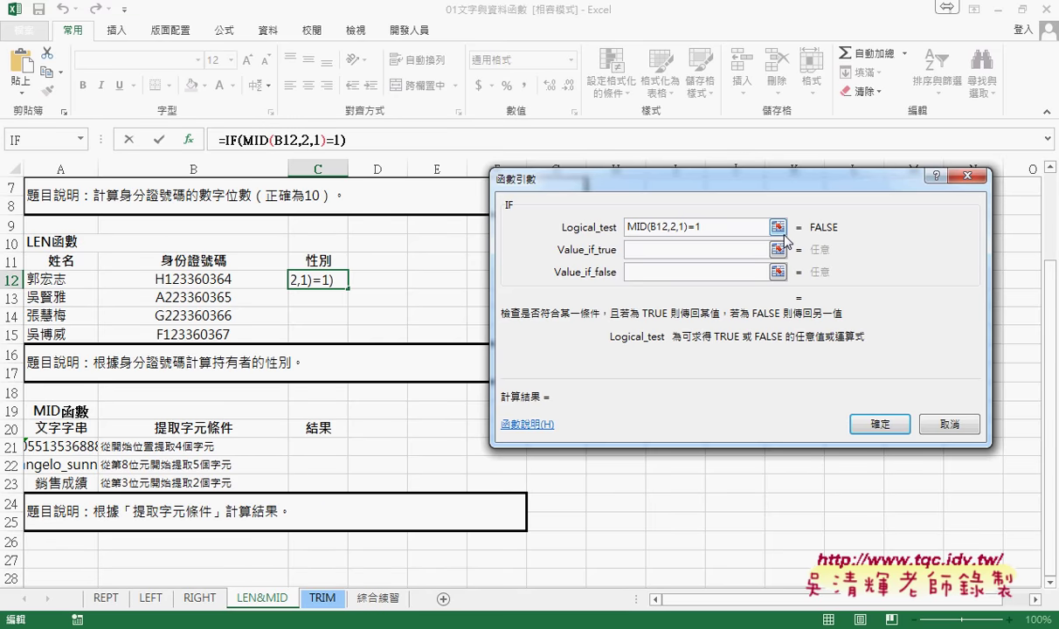
double_click(699, 227)
left_click_drag(689, 228, 584, 235)
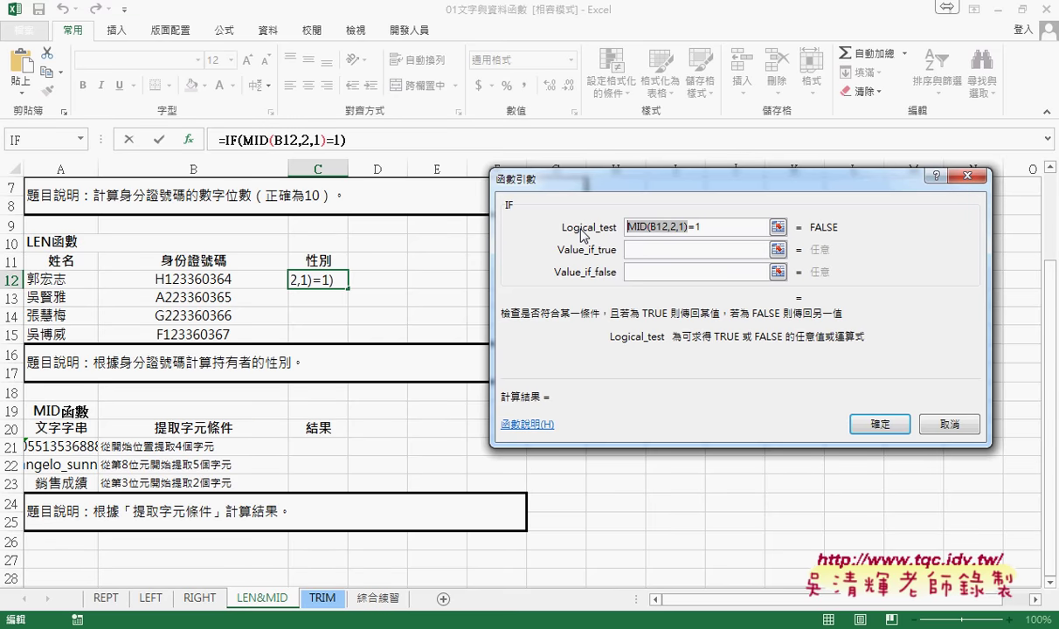
Quote the 1 so the test reads MID(B12,2,1)="1".
left_click(699, 227)
key("Left")
type("\"")
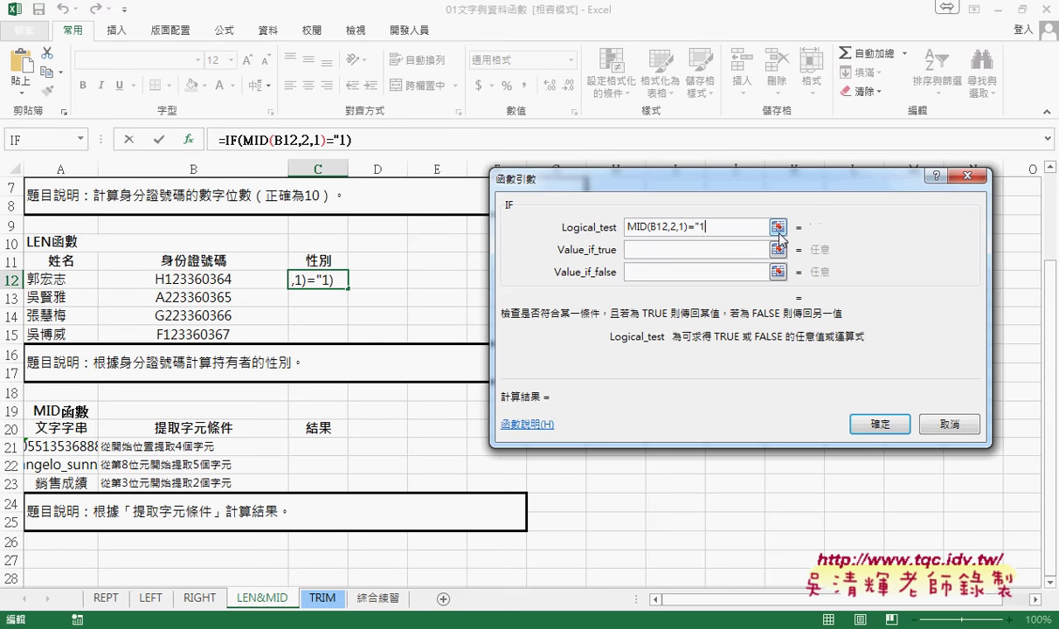
key("End")
type("\"")
Enter 男 as the true value and 女 as the false value, and fill the formula down to C15.
left_click(710, 251)
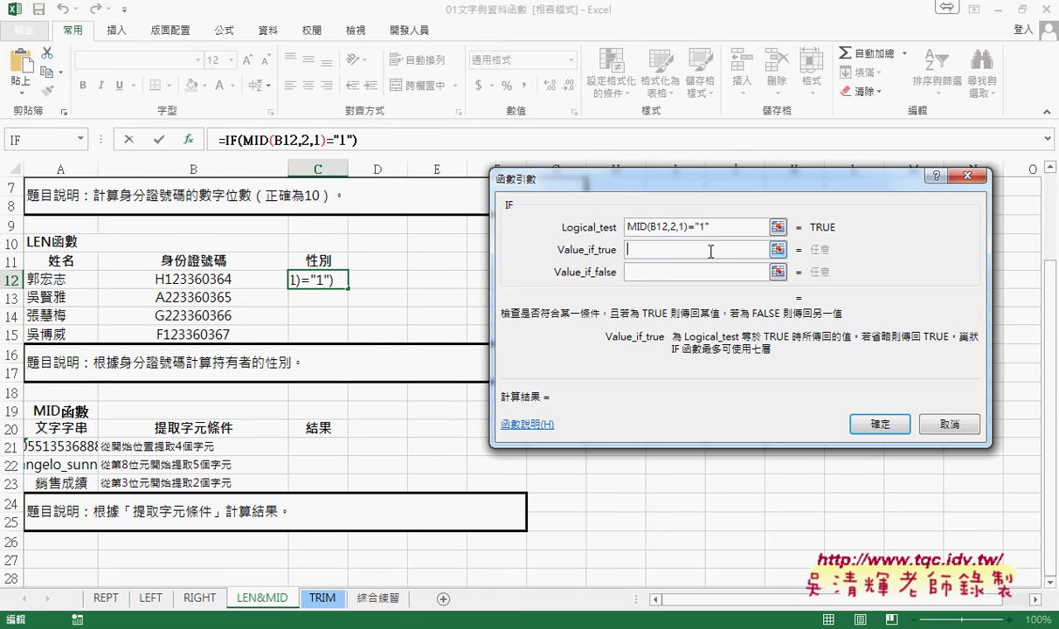
type("南")
key("Down")
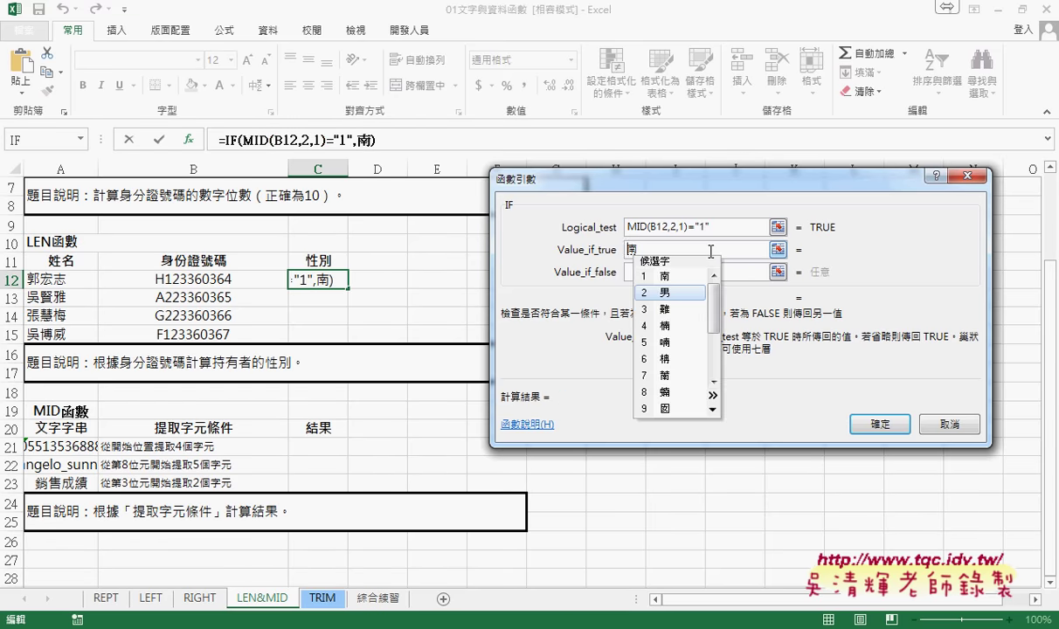
key("2")
key("Tab")
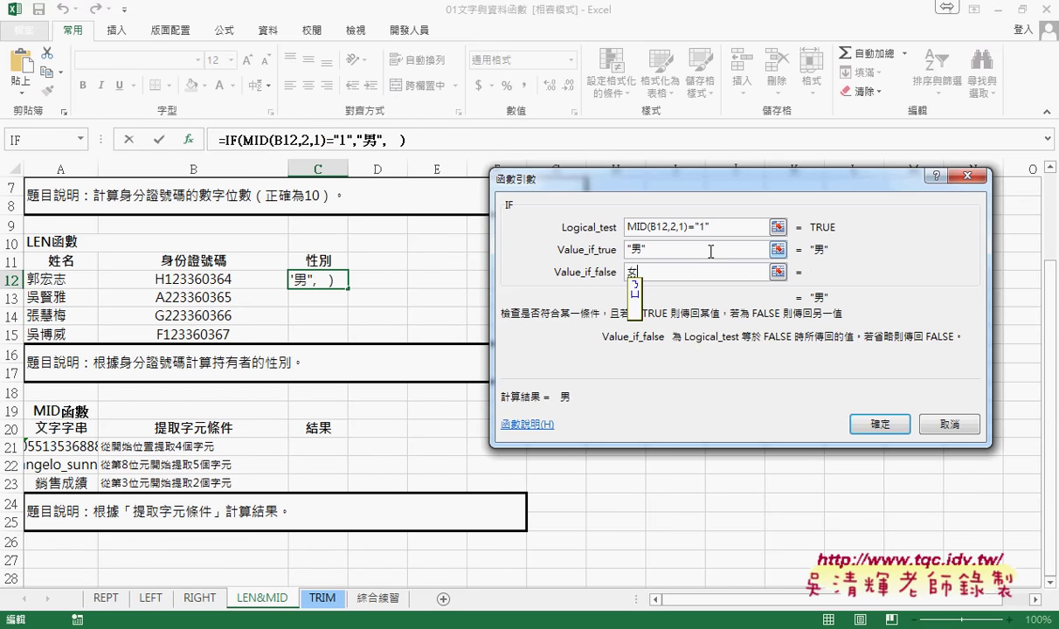
type("女")
key("Return")
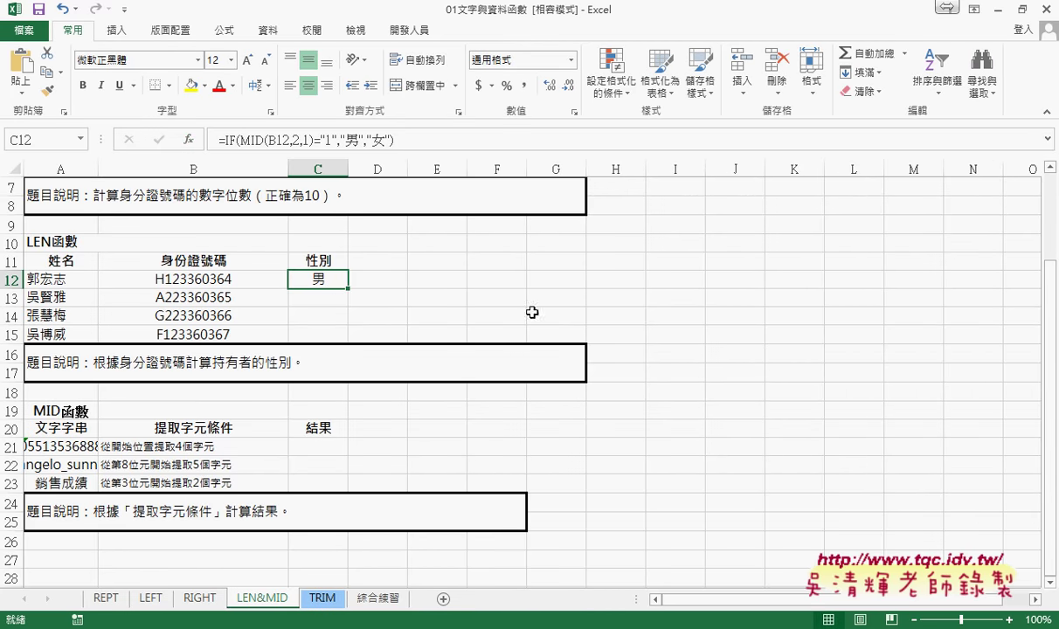
left_click_drag(347, 288, 341, 336)
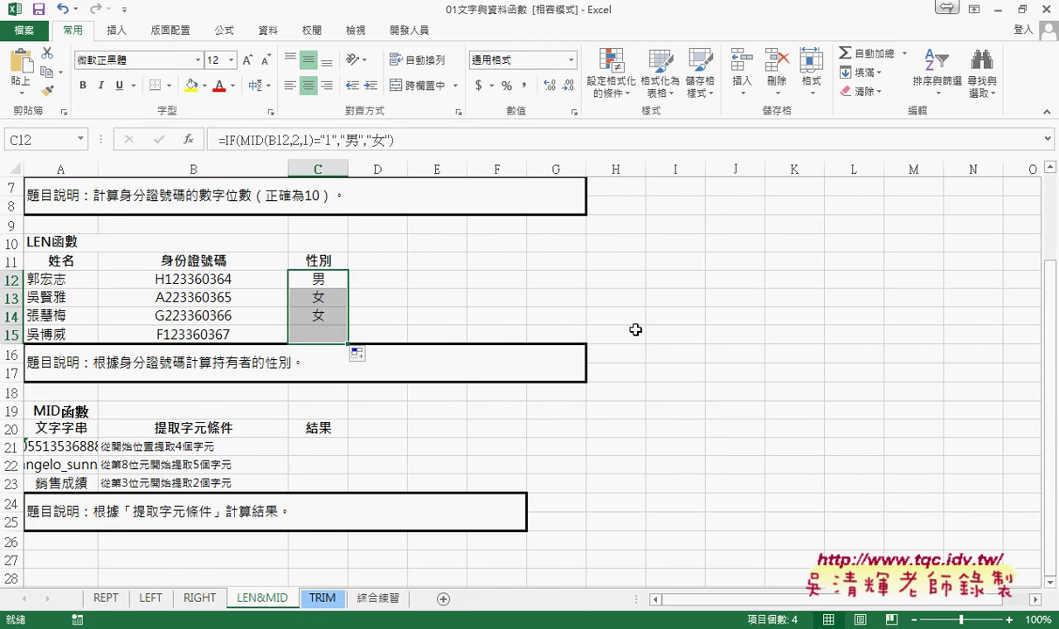
Try deleting the quotes from C12's formula, then discard the edit.
left_click(323, 139)
key("Delete")
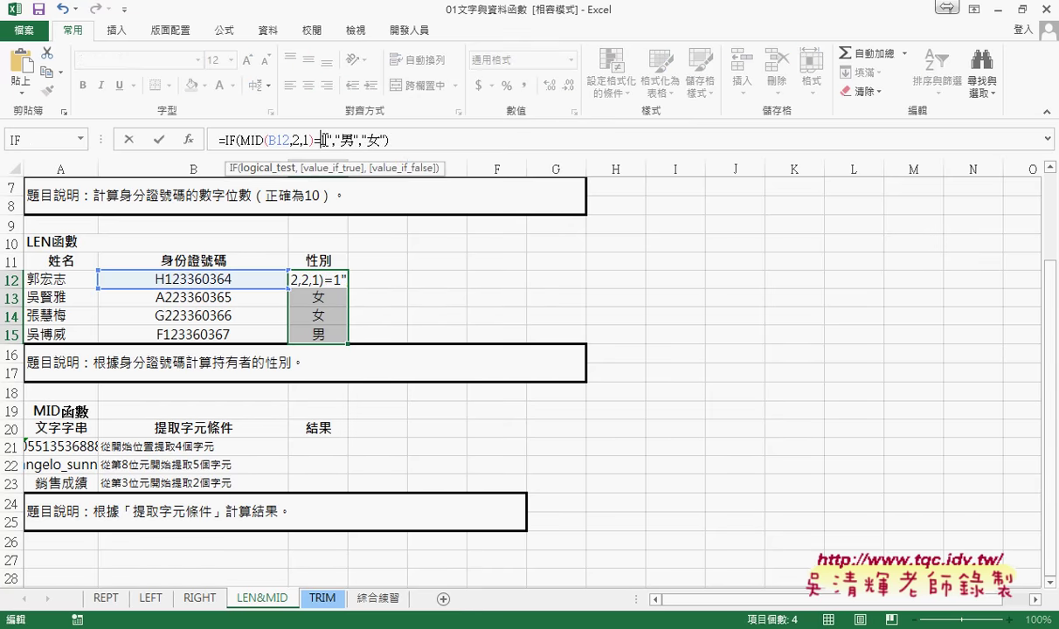
key("Right")
key("Delete")
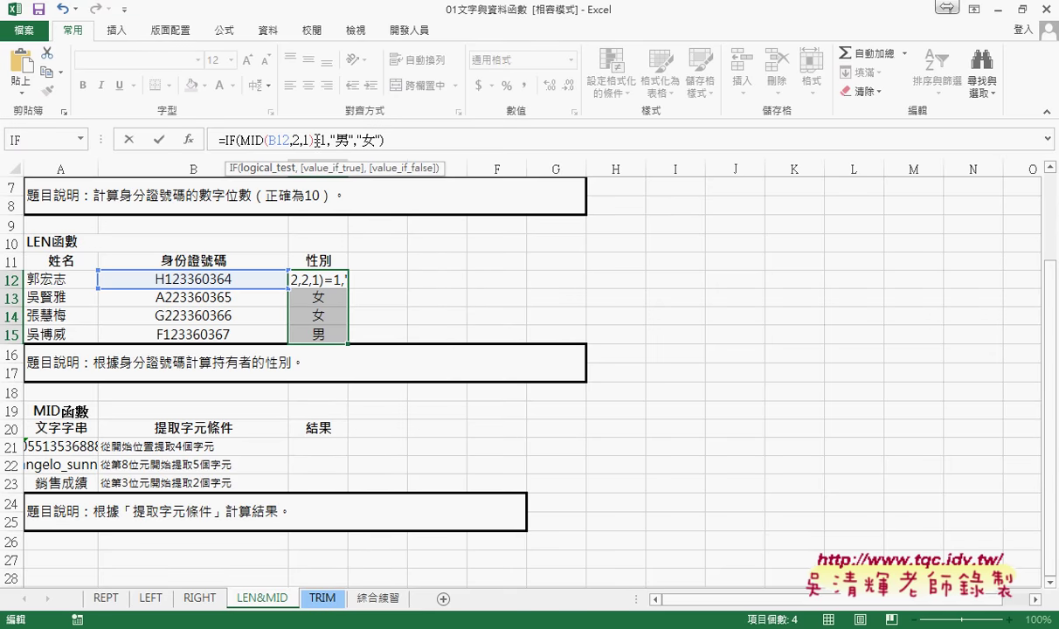
left_click_drag(314, 140, 241, 142)
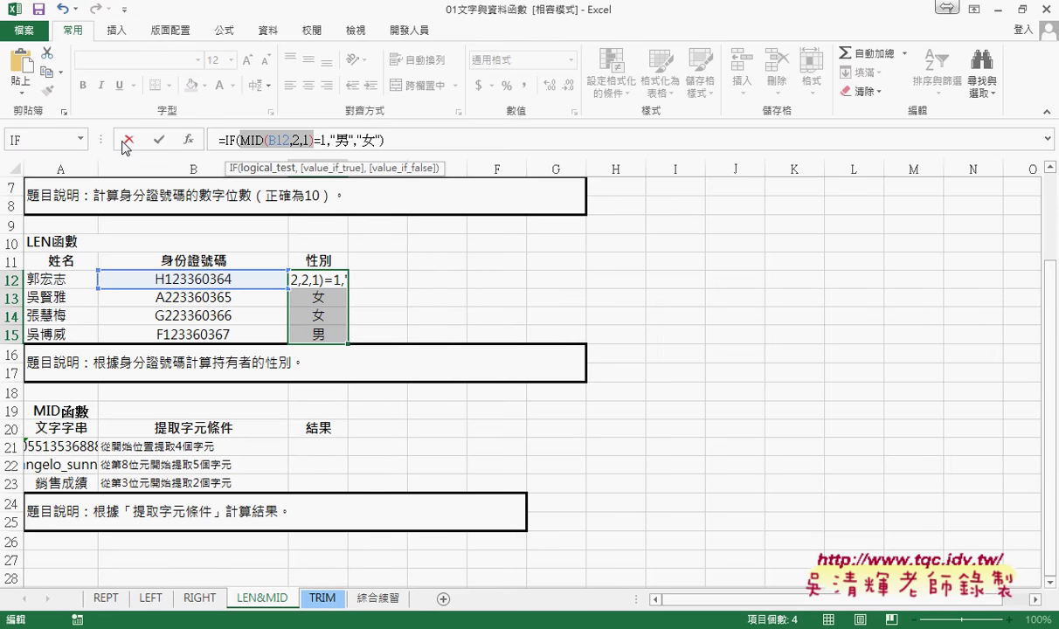
key("ctrl+Return")
left_click(433, 263)
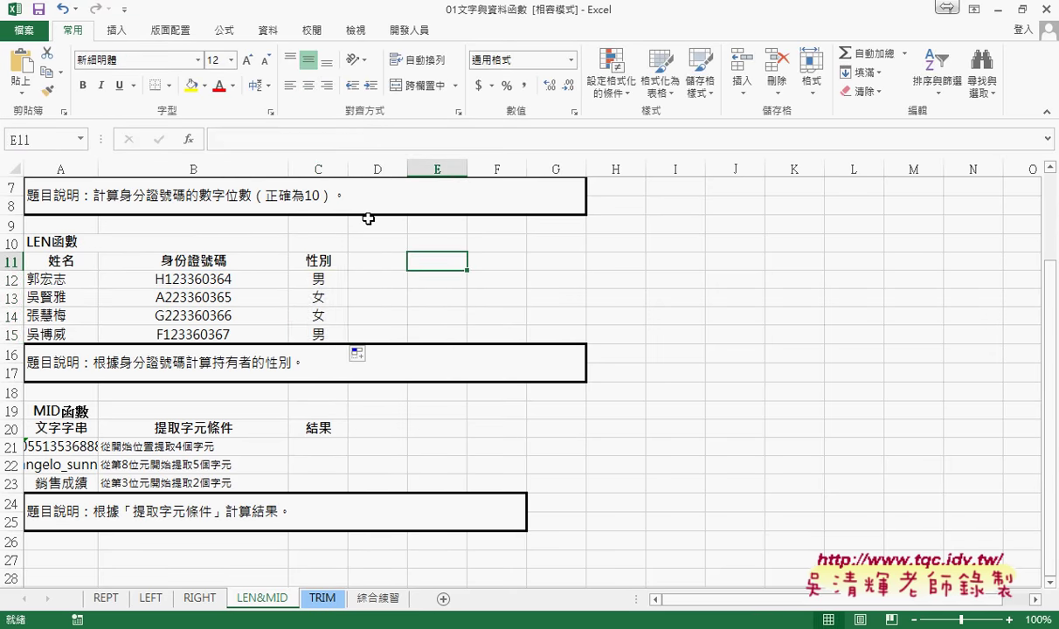
left_click(188, 140)
left_click(706, 226)
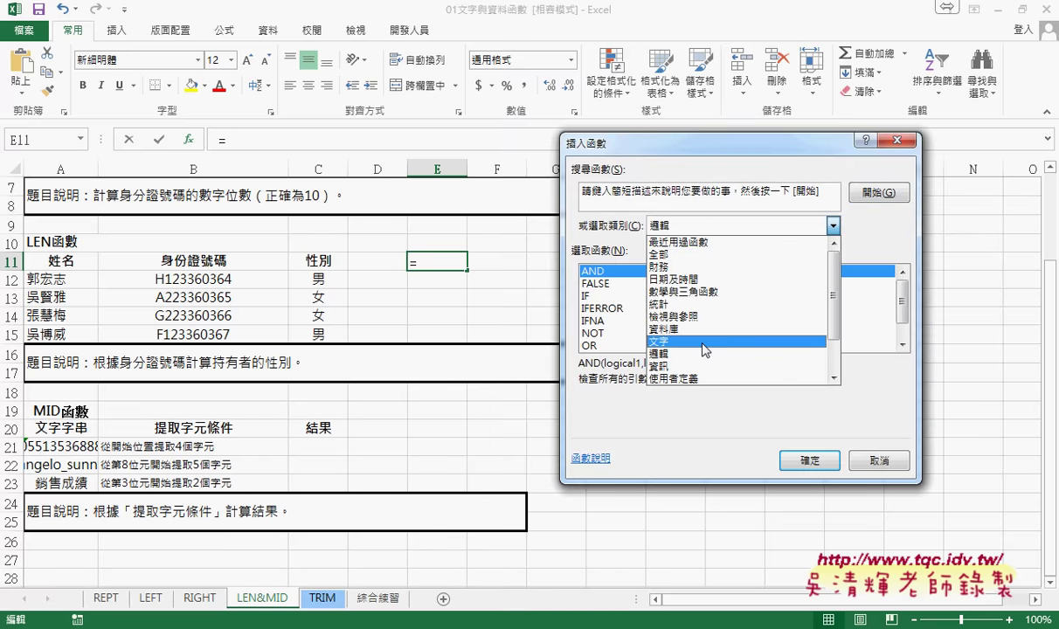
left_click(664, 341)
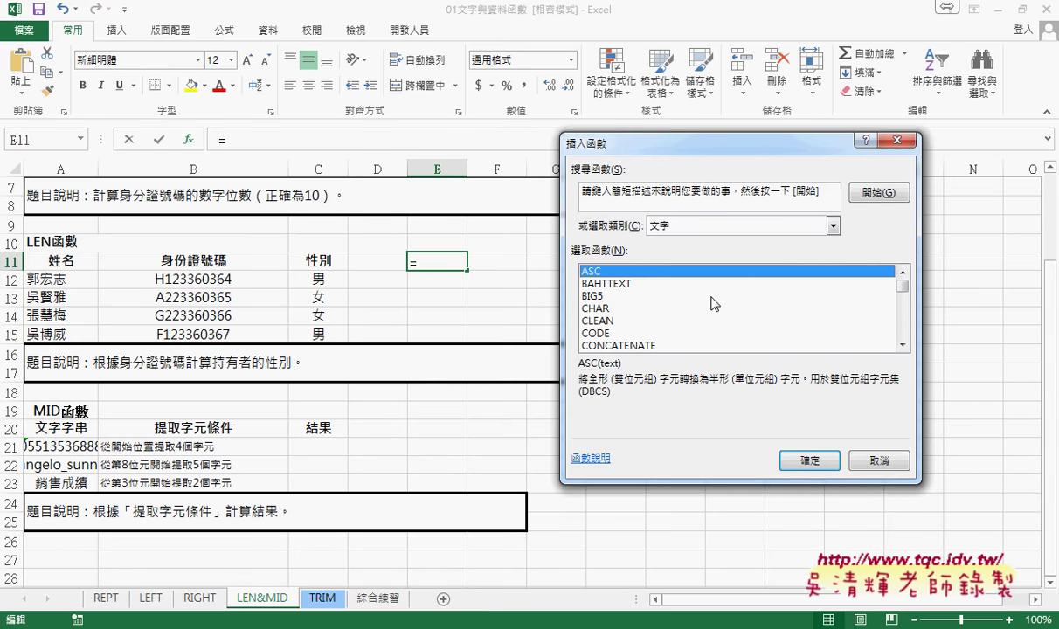
key("Down")
key("Down")
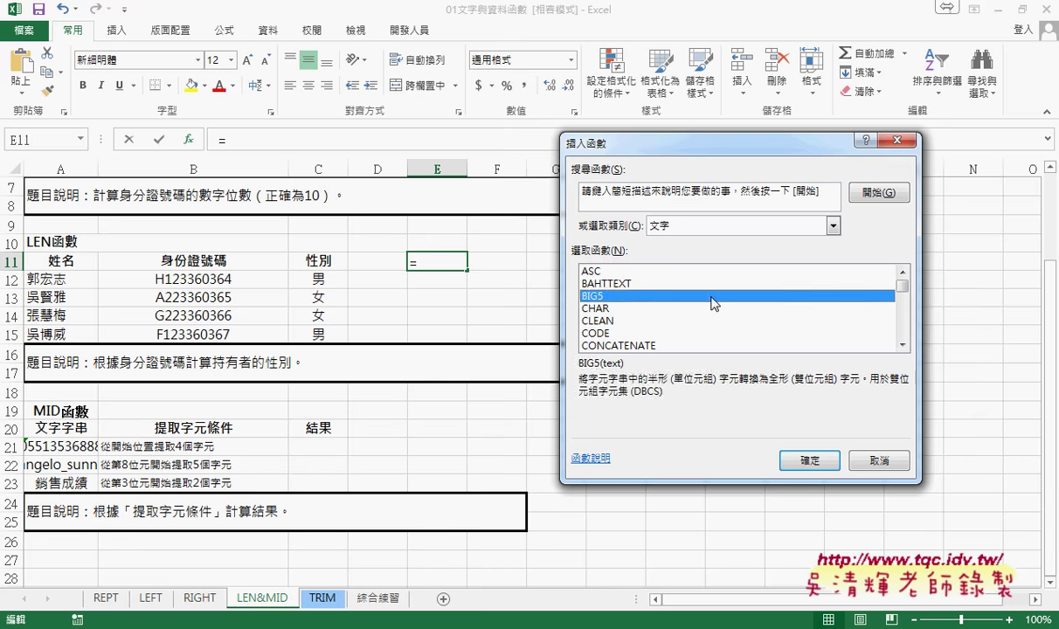
key("Down")
key("Down")
key("Down")
key("Down")
key("Down")
key("Down")
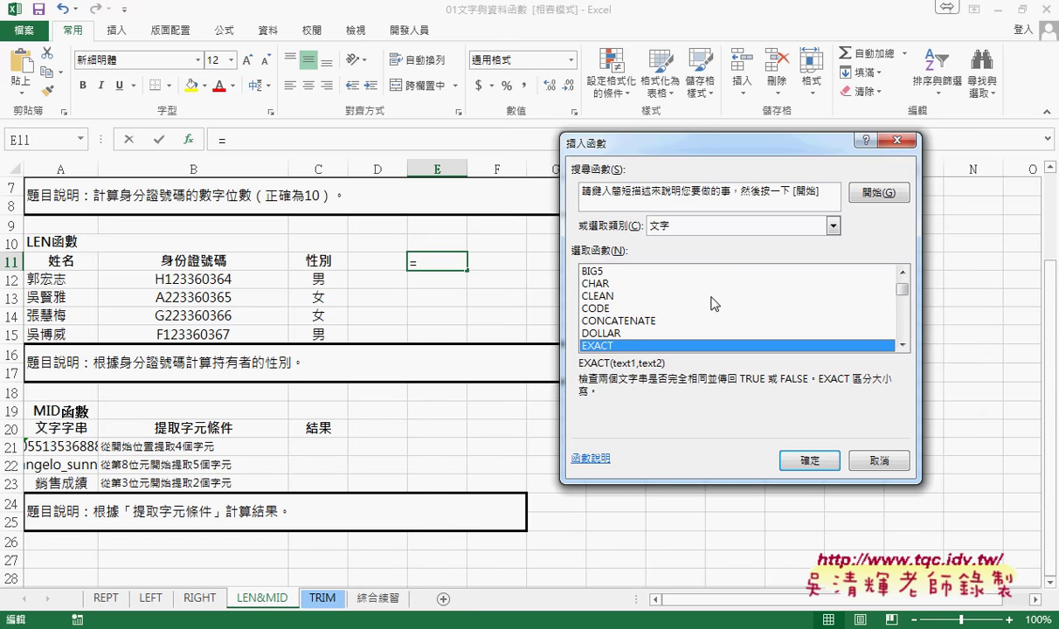
key("Down")
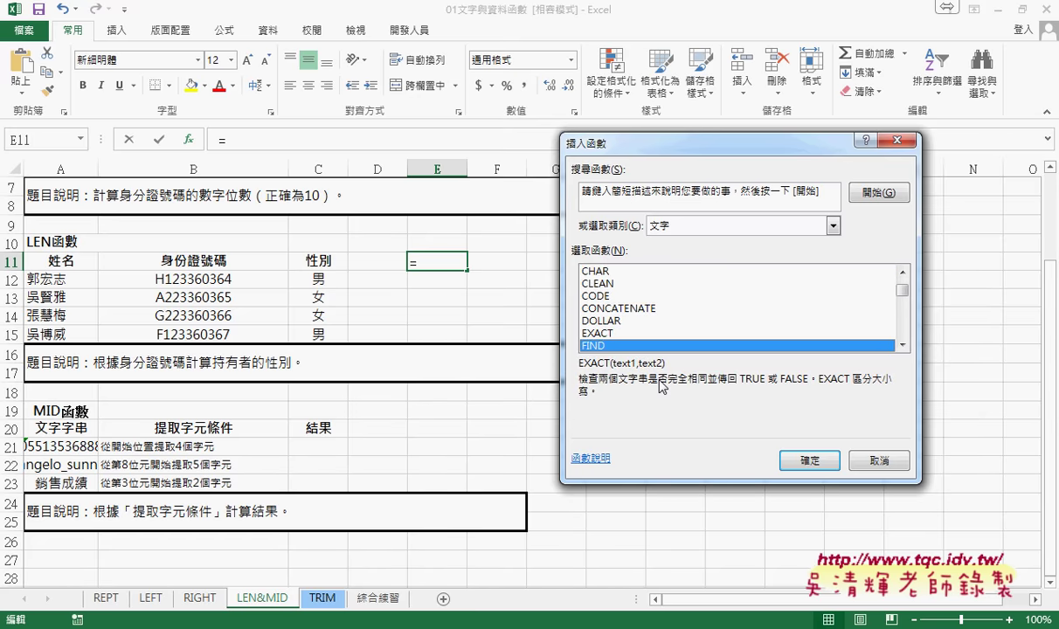
key("Down")
key("Down")
key("Down")
key("Down")
key("Down")
key("Down")
key("Down")
key("Down")
key("Down")
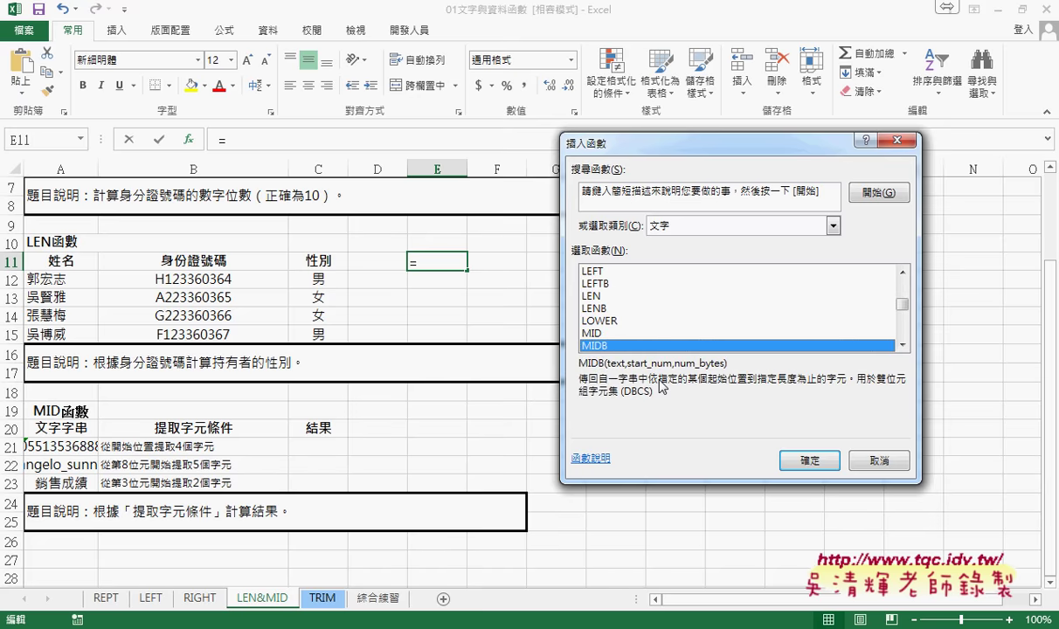
key("Down")
key("Down")
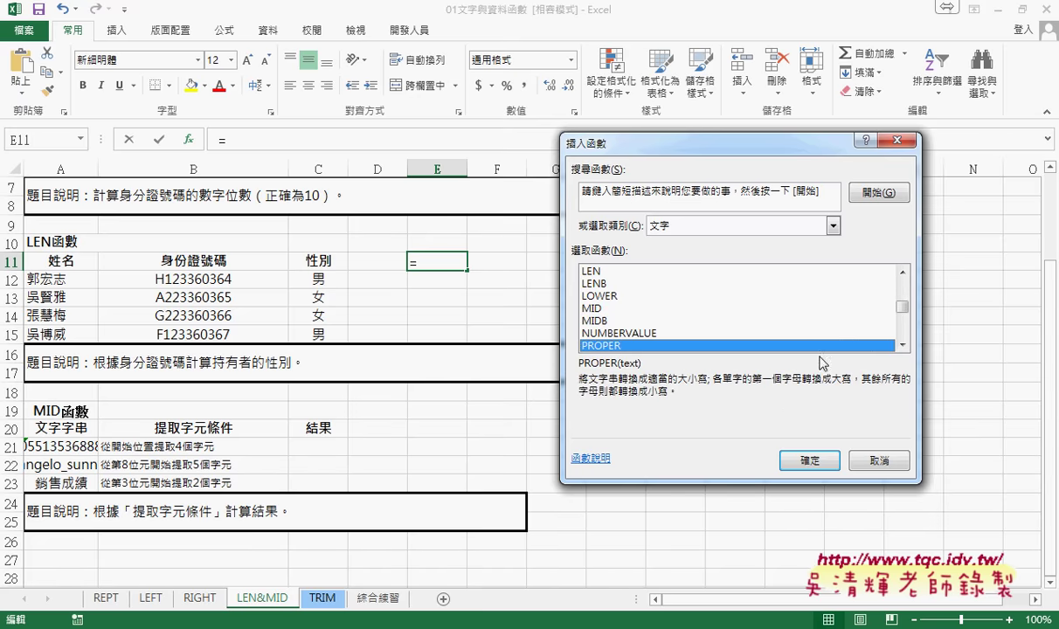
scroll(887, 306, "down", 5)
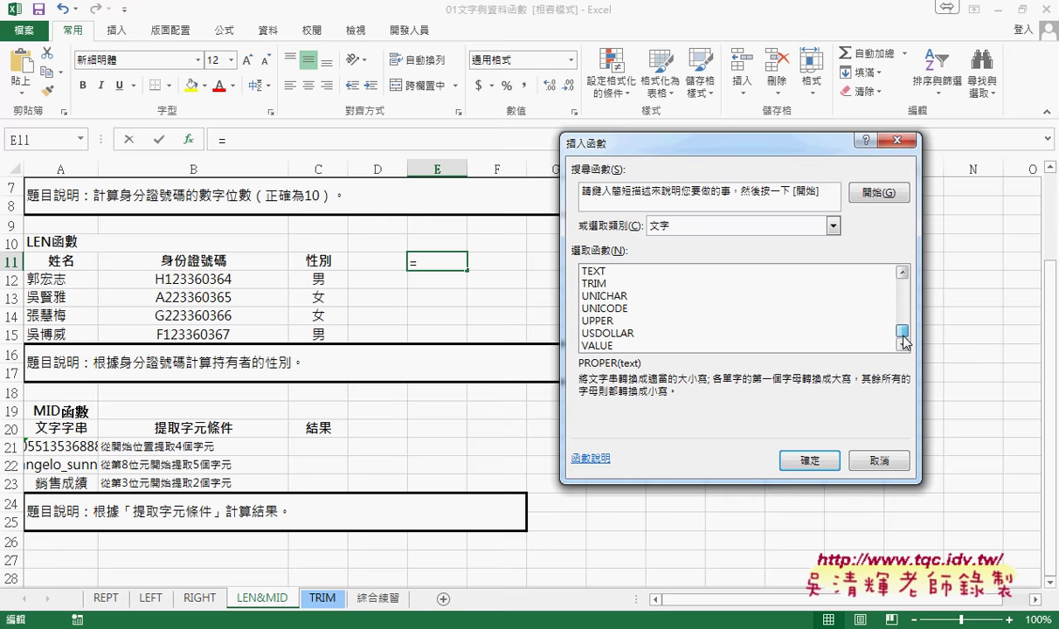
left_click(601, 346)
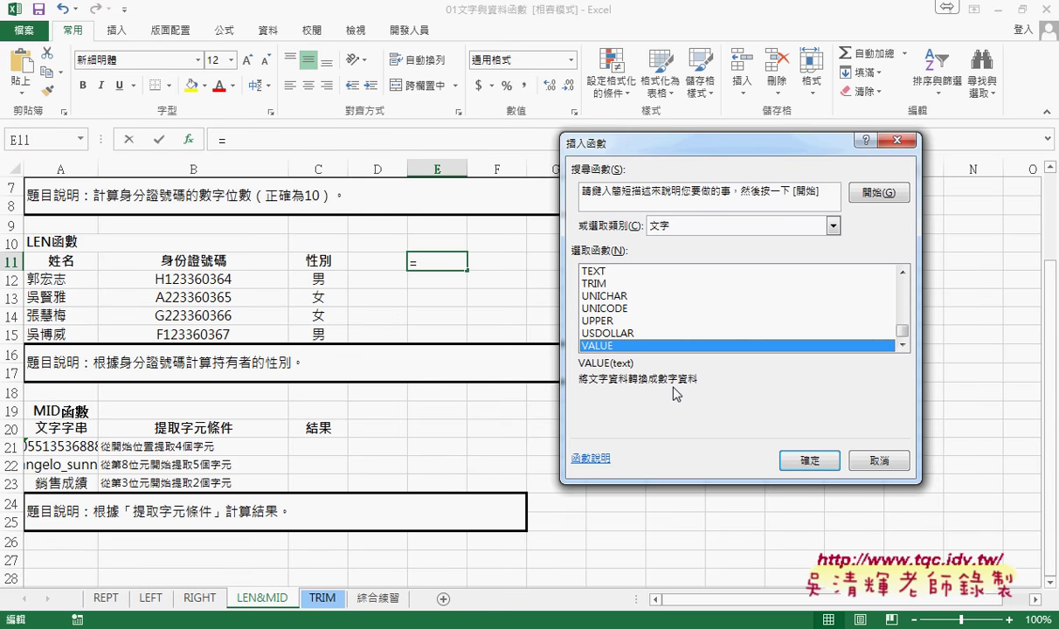
left_click(879, 460)
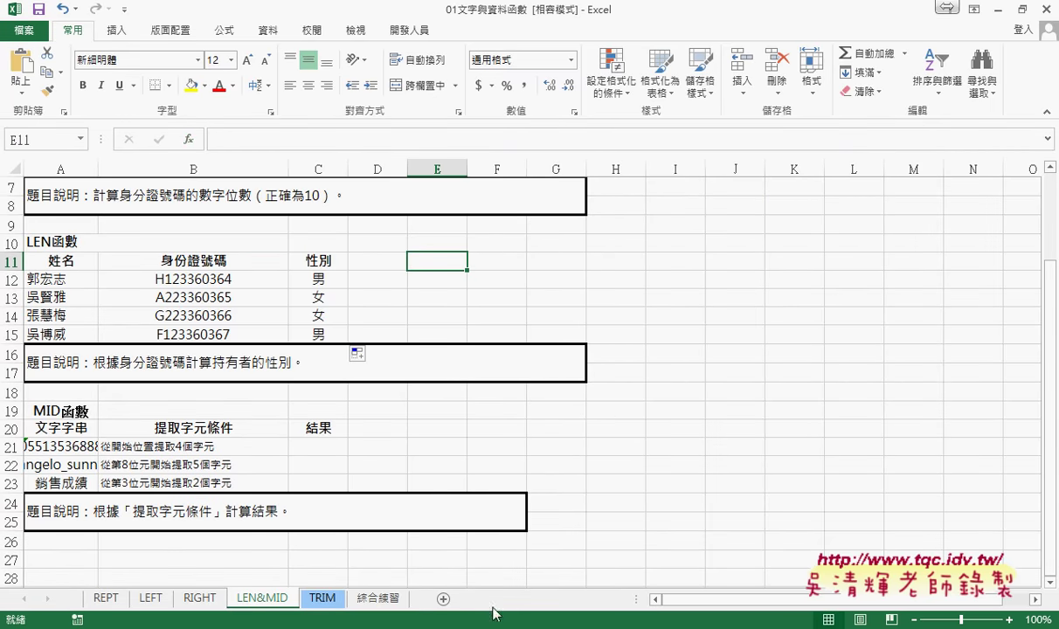
Go to the 綜合練習 sheet with its empty 手機 column.
left_click(380, 601)
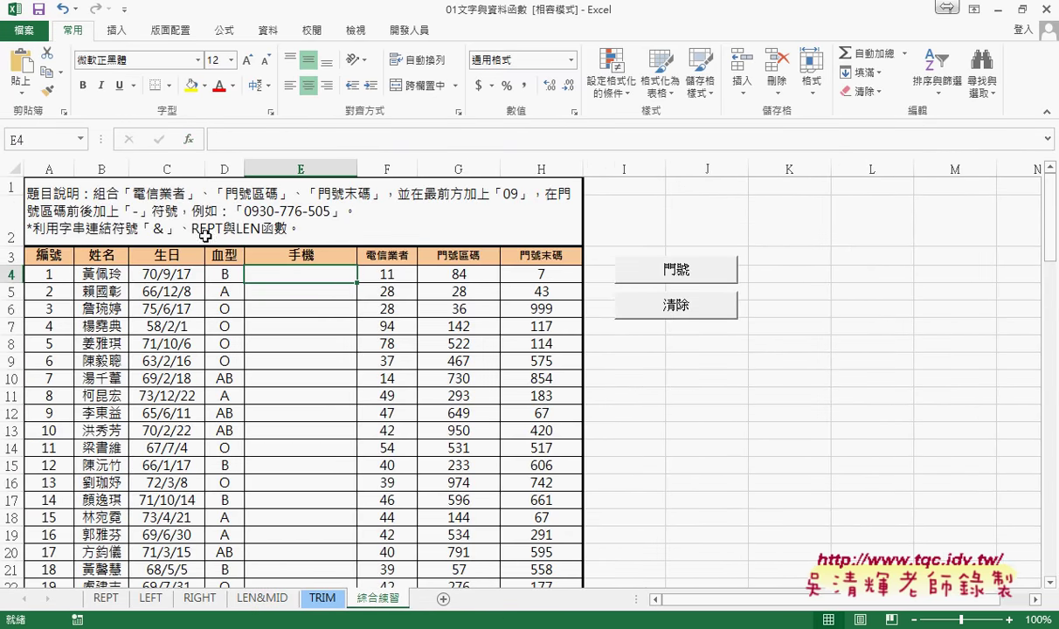